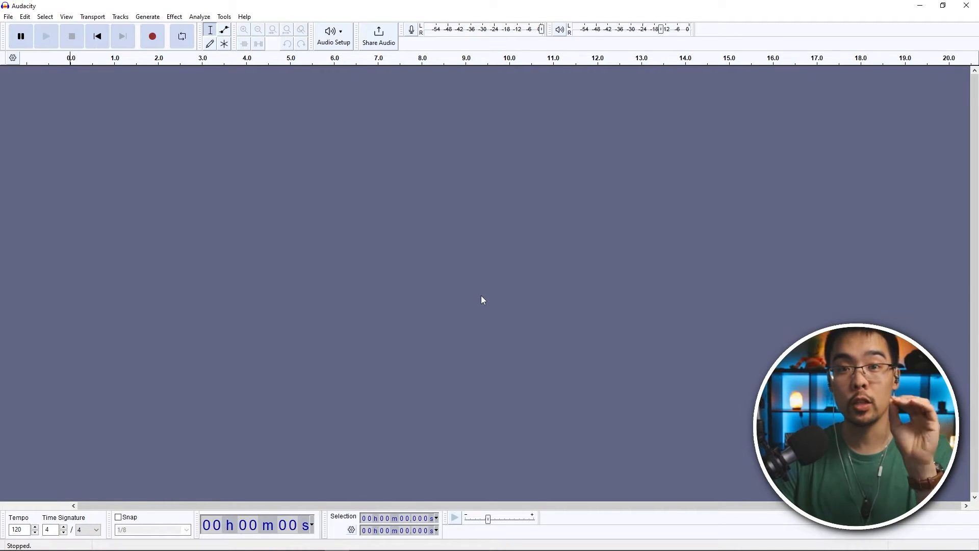
# Step: Review the playback device, recording device and project sample rate in the audio preferences, keeping the existing choices
pyautogui.click(24, 16)
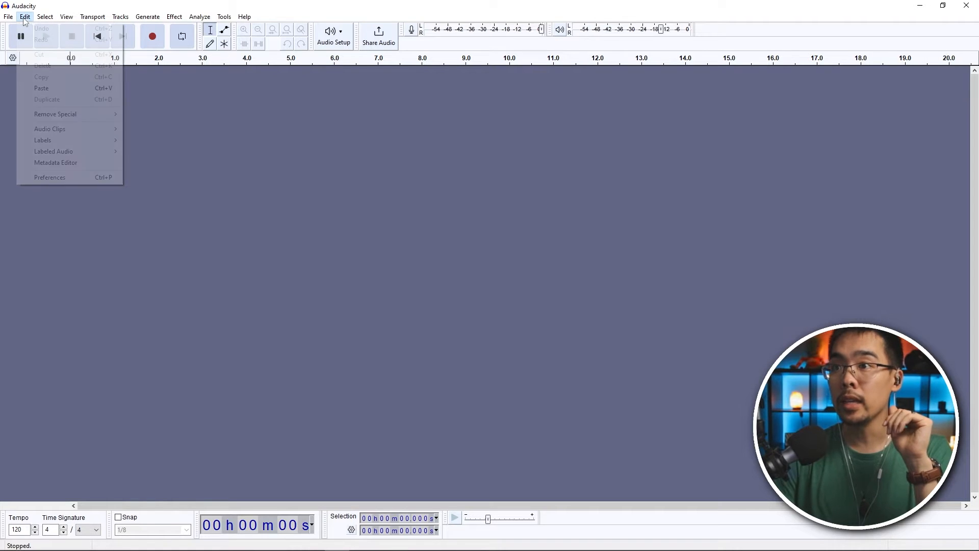
pyautogui.click(63, 180)
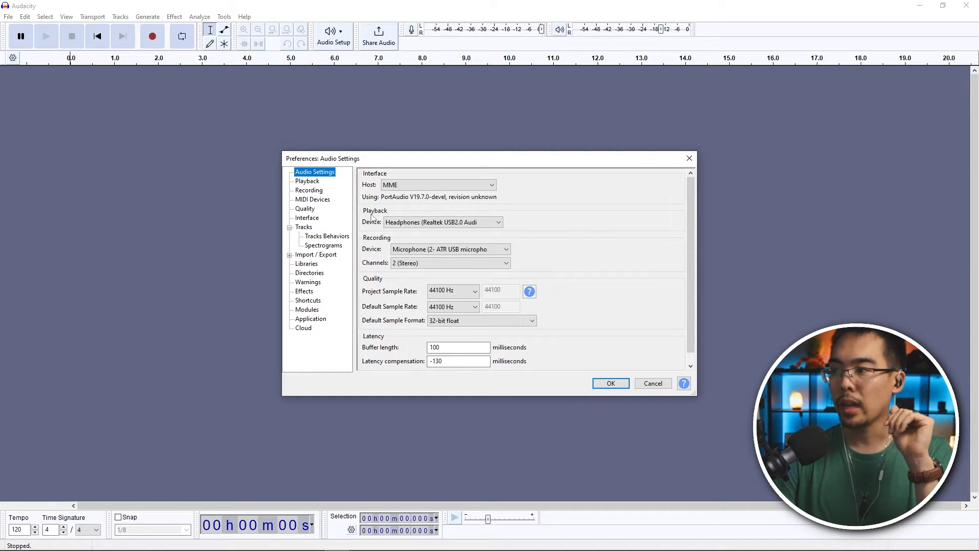
pyautogui.click(419, 224)
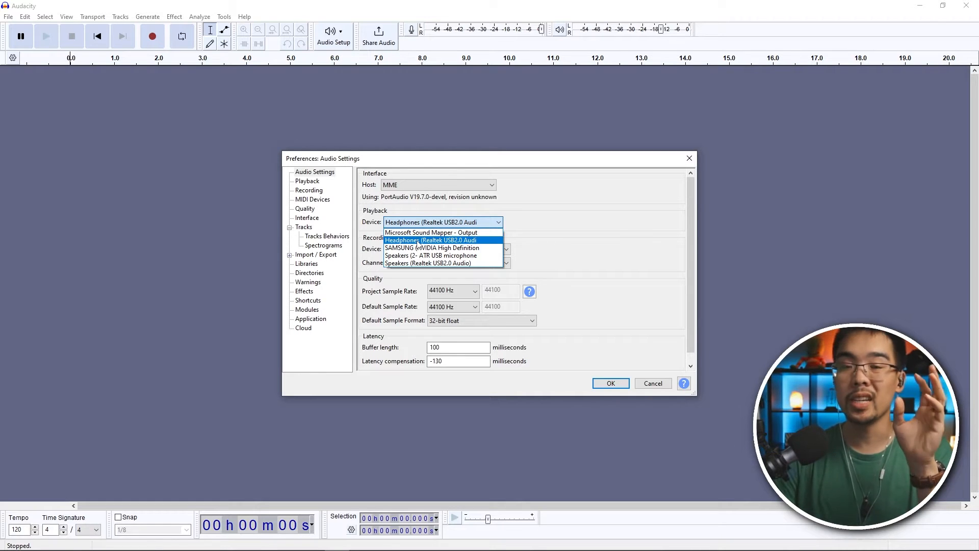
pyautogui.click(555, 245)
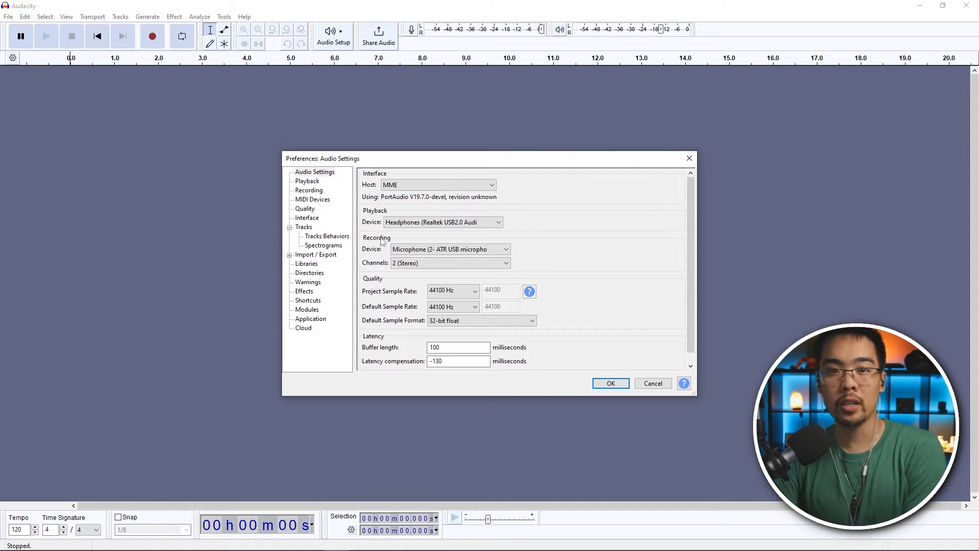
pyautogui.click(441, 250)
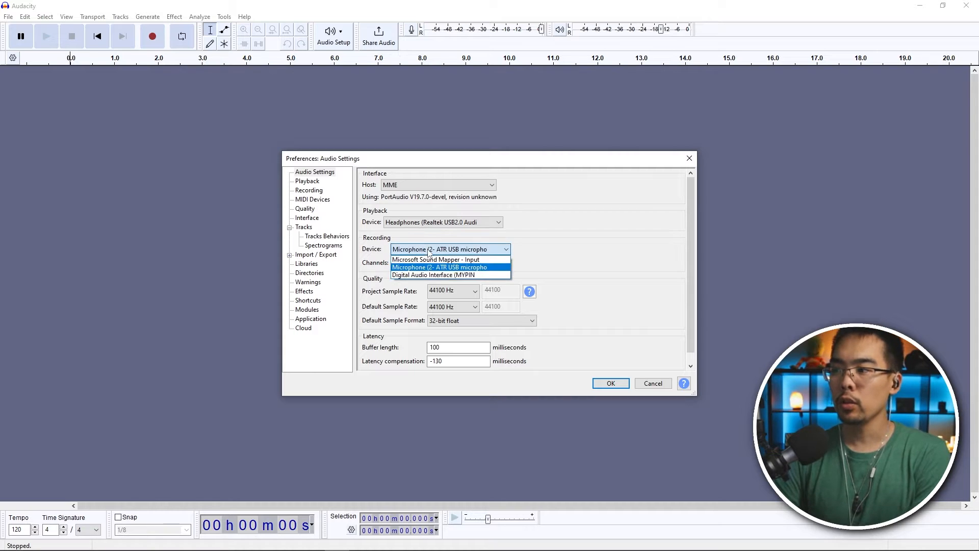
pyautogui.click(621, 246)
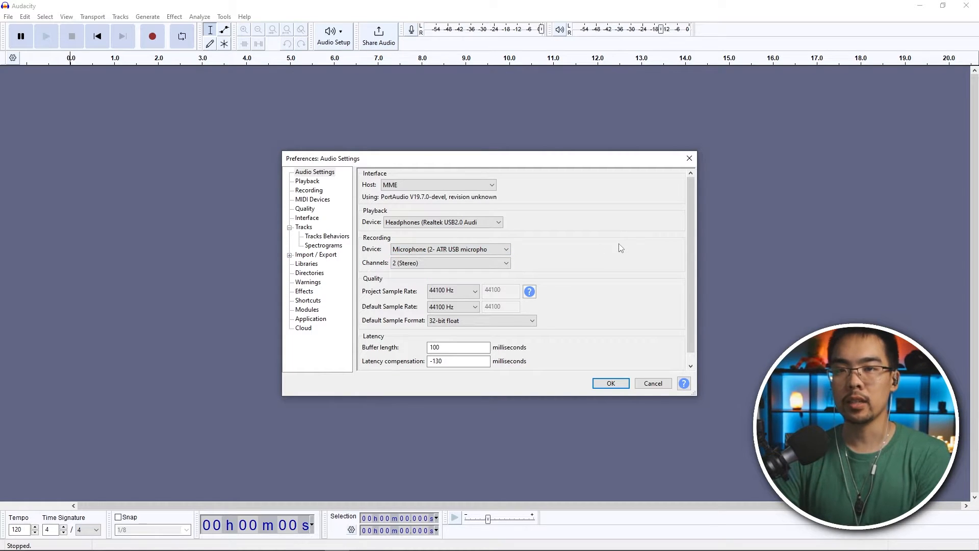
pyautogui.click(443, 293)
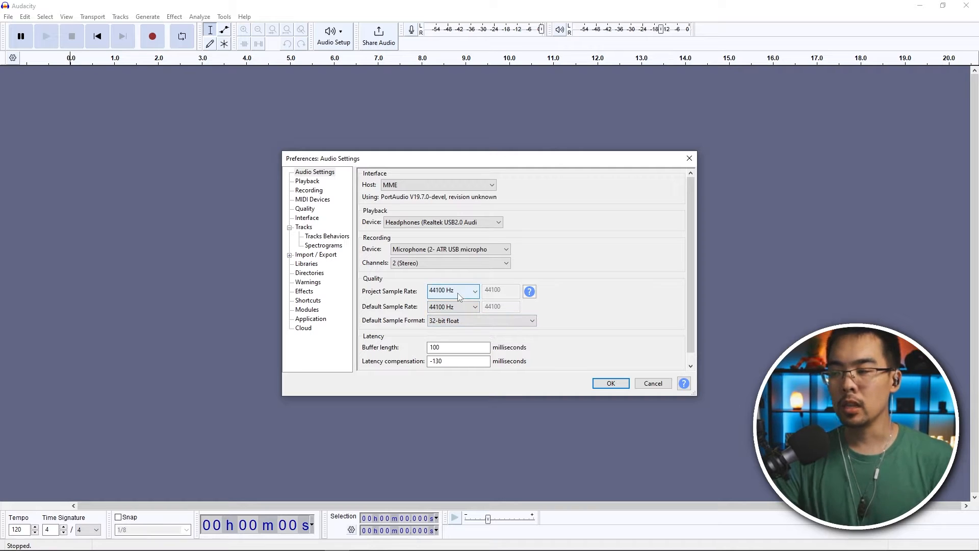
pyautogui.click(612, 384)
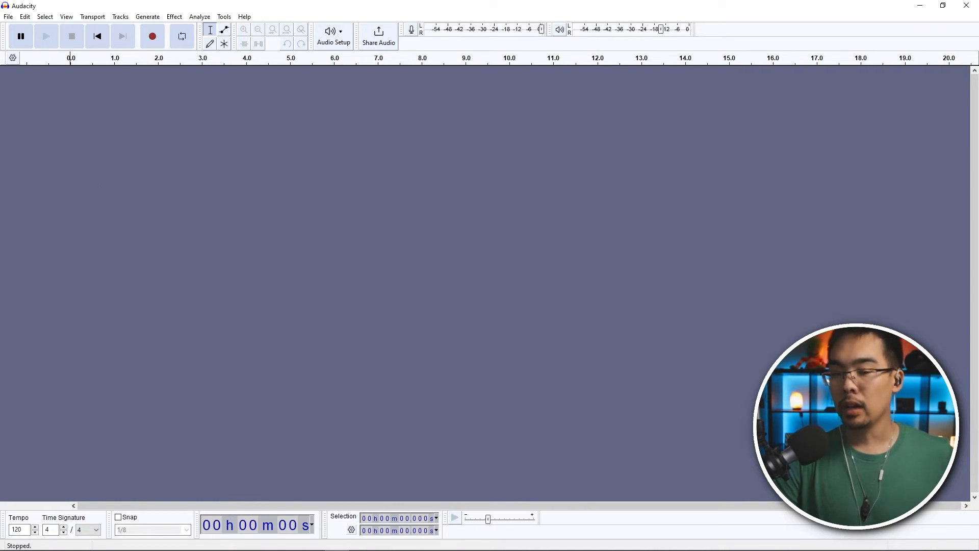
# Step: Import ENV1_CFVDHH_Short_01 from the 5 Music Files folder into the empty project
pyautogui.hotkey('alt', 'Tab')
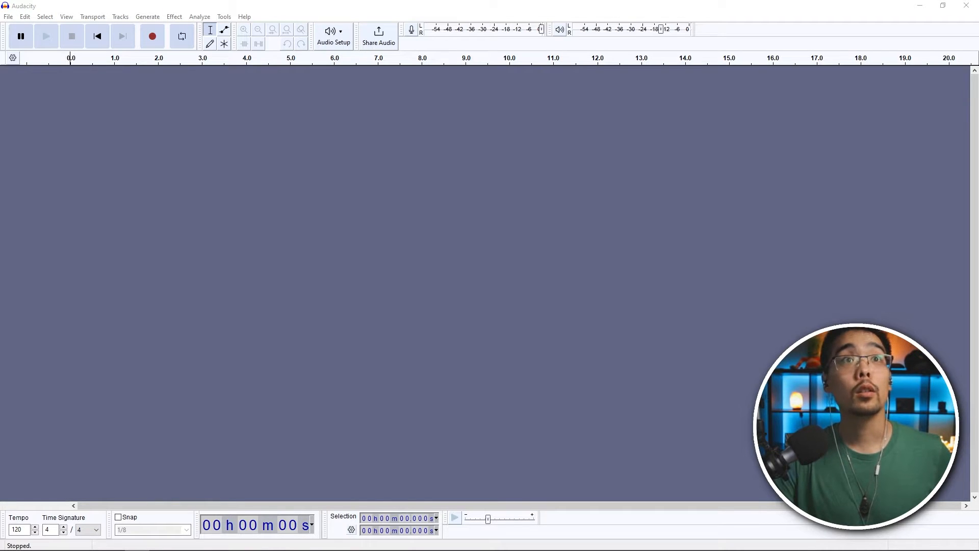
pyautogui.moveTo(0, 21); pyautogui.dragTo(660, 93)
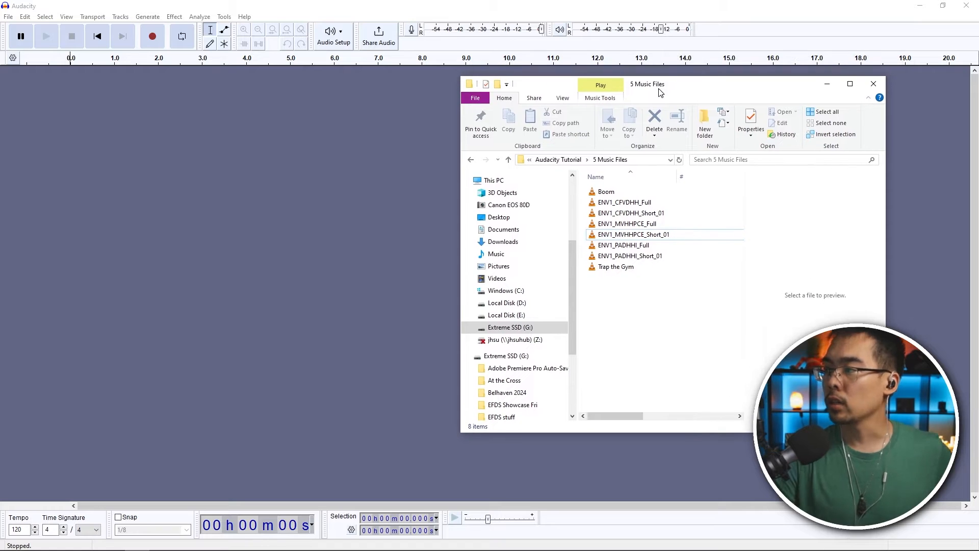
pyautogui.click(645, 218)
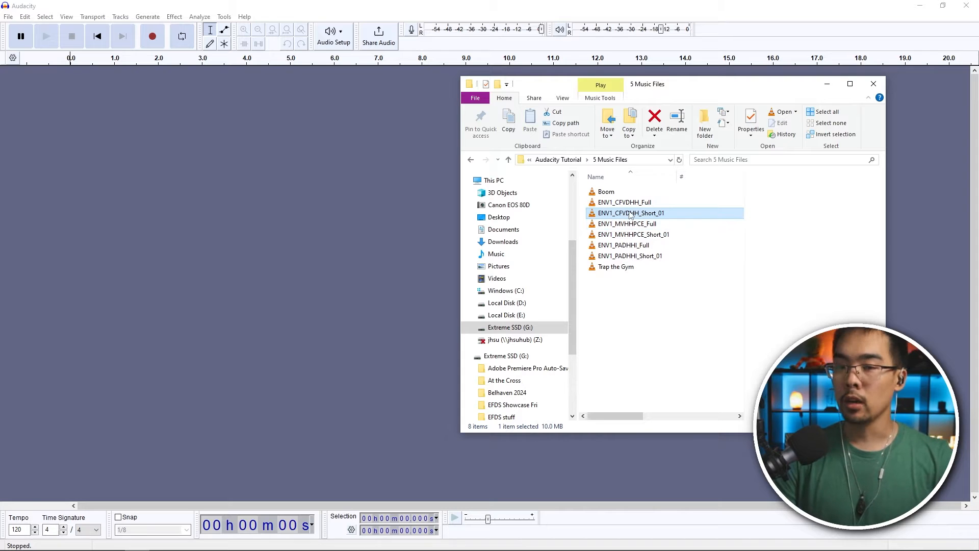
pyautogui.moveTo(631, 215); pyautogui.dragTo(283, 161)
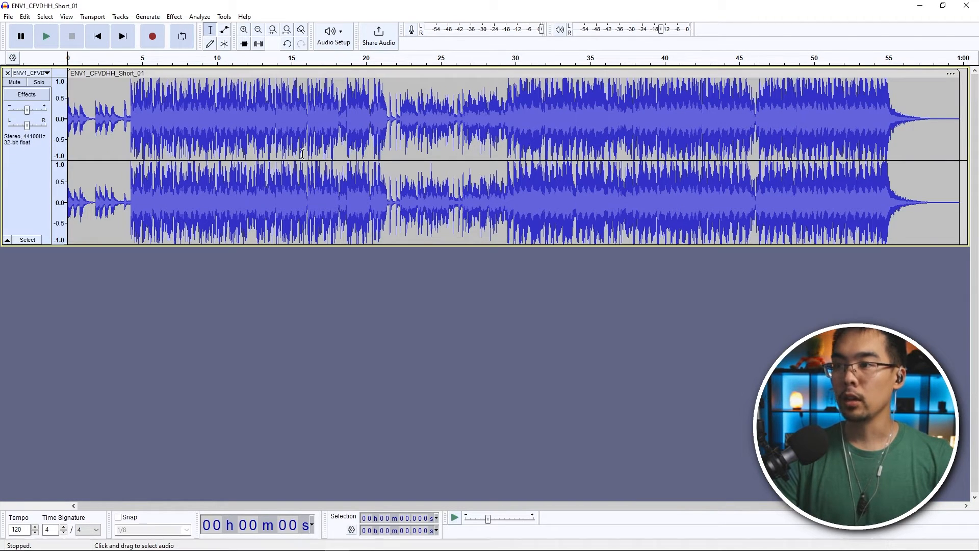
# Step: Import ENV1_MVHHPCE_Short_01 from the 5 Music Files folder as a second track below the first
pyautogui.hotkey('alt', 'Tab')
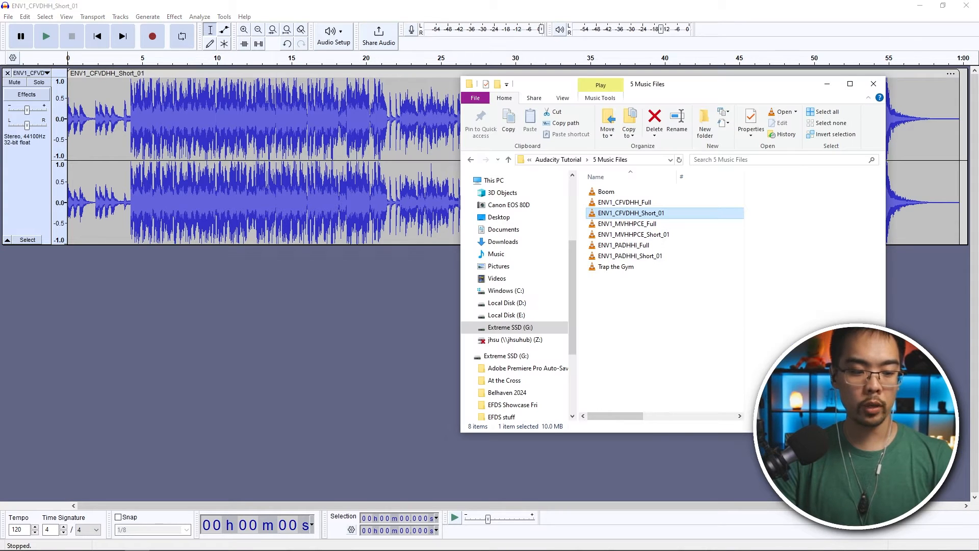
pyautogui.click(646, 235)
pyautogui.moveTo(646, 238); pyautogui.dragTo(339, 319)
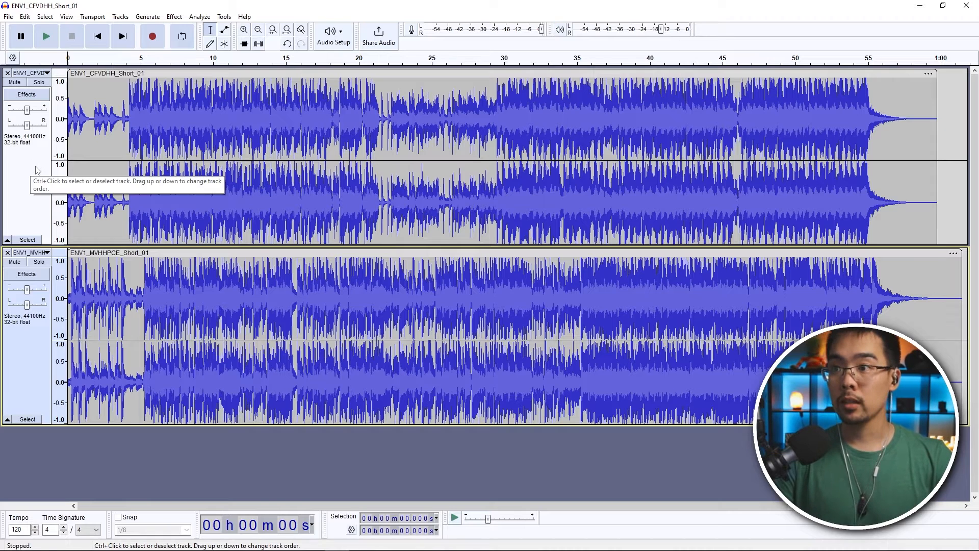
# Step: Try soloing and unsoloing the ENV1_CFVDHH_Short_01 track, as well as muting and unmuting it
pyautogui.click(39, 83)
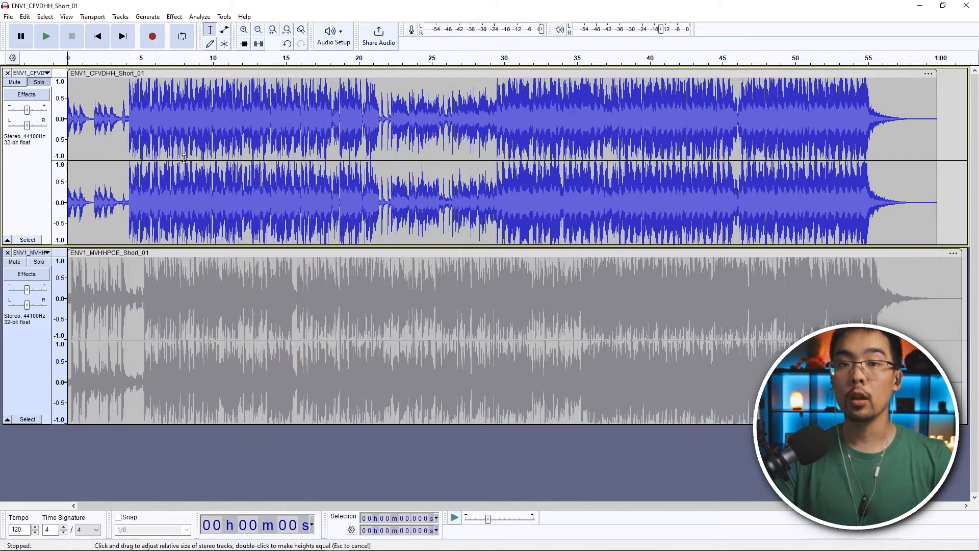
pyautogui.click(39, 83)
pyautogui.click(15, 82)
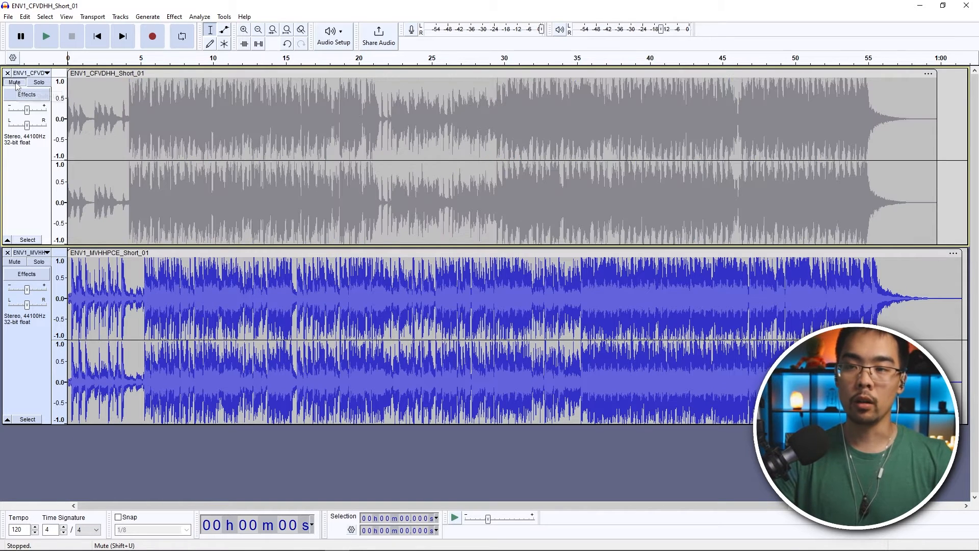
pyautogui.click(15, 82)
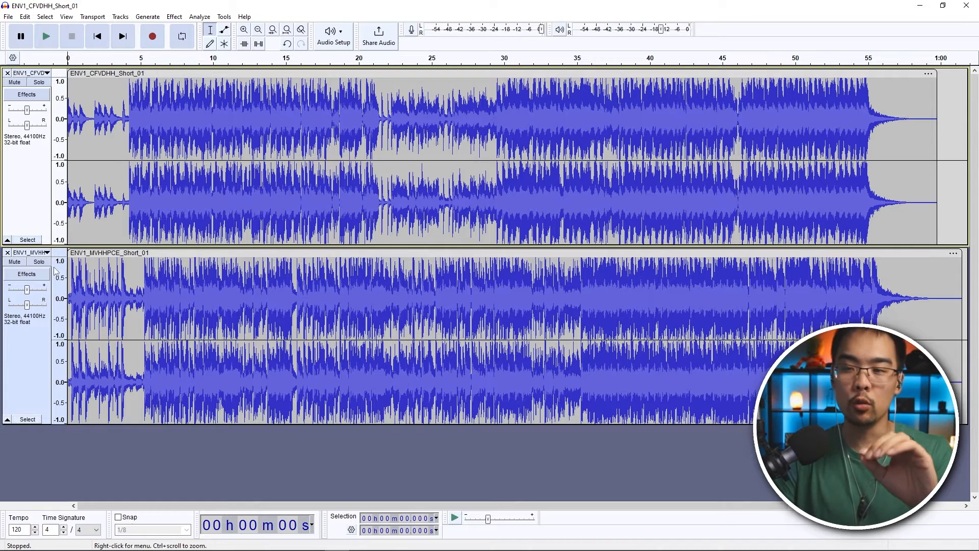
# Step: Play both tracks together briefly, stop, and try placing the playback cursor at several points in the first track
pyautogui.click(47, 37)
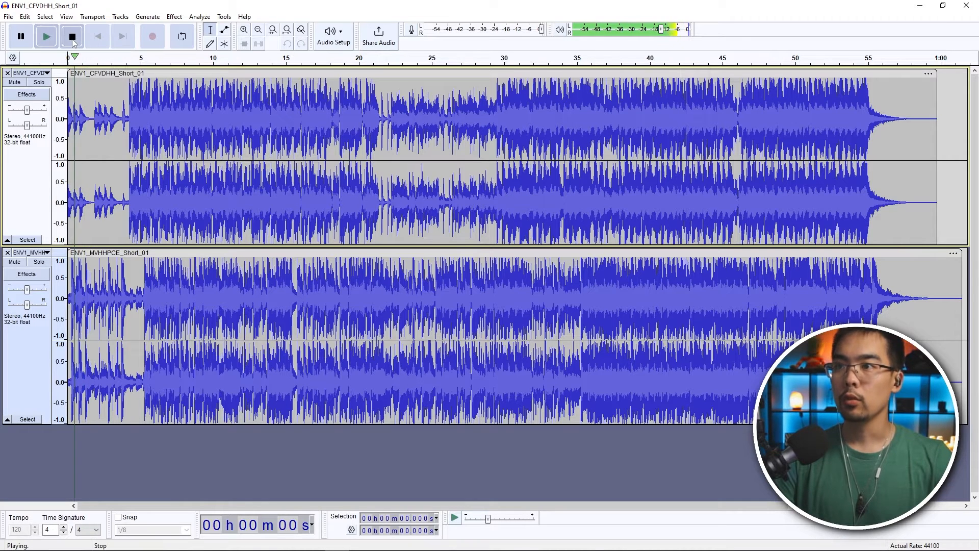
pyautogui.click(72, 37)
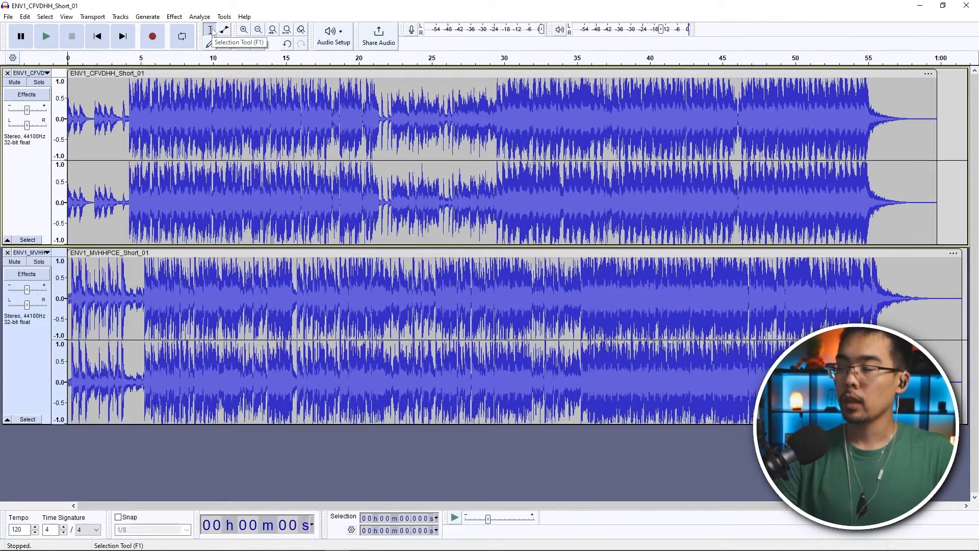
pyautogui.click(113, 97)
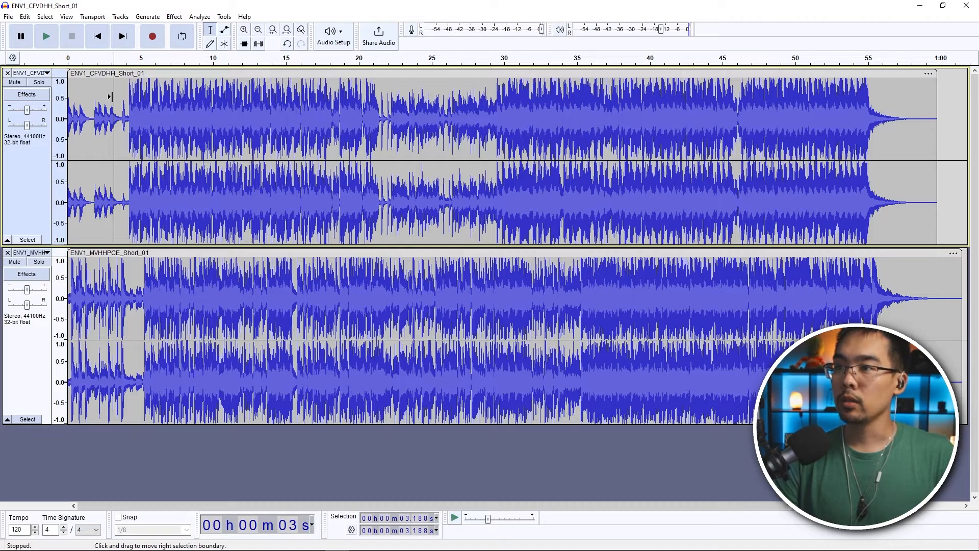
pyautogui.click(387, 94)
pyautogui.click(475, 92)
# Step: Solo the ENV1_CFVDHH_Short_01 track and listen to it from about 2.4 s and from about 9.6 s
pyautogui.click(102, 97)
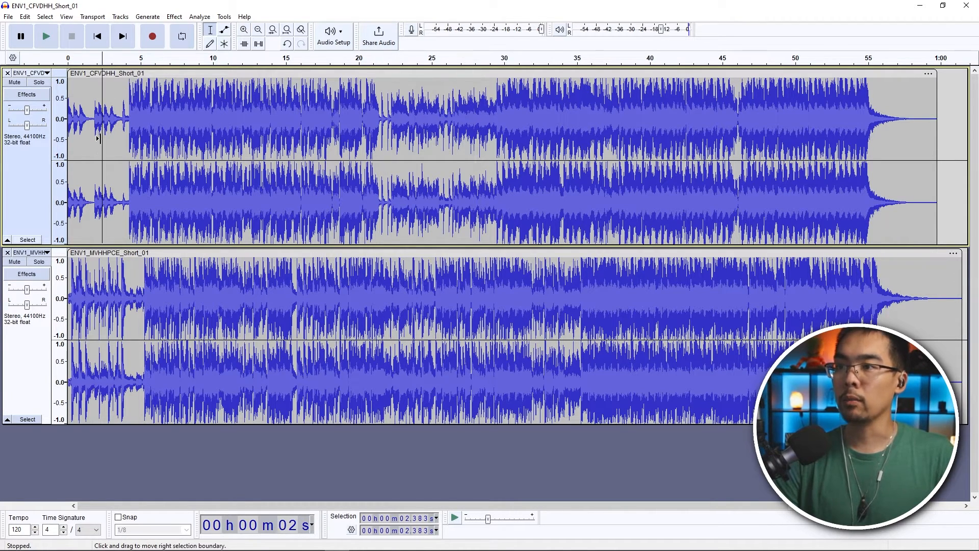
pyautogui.click(37, 83)
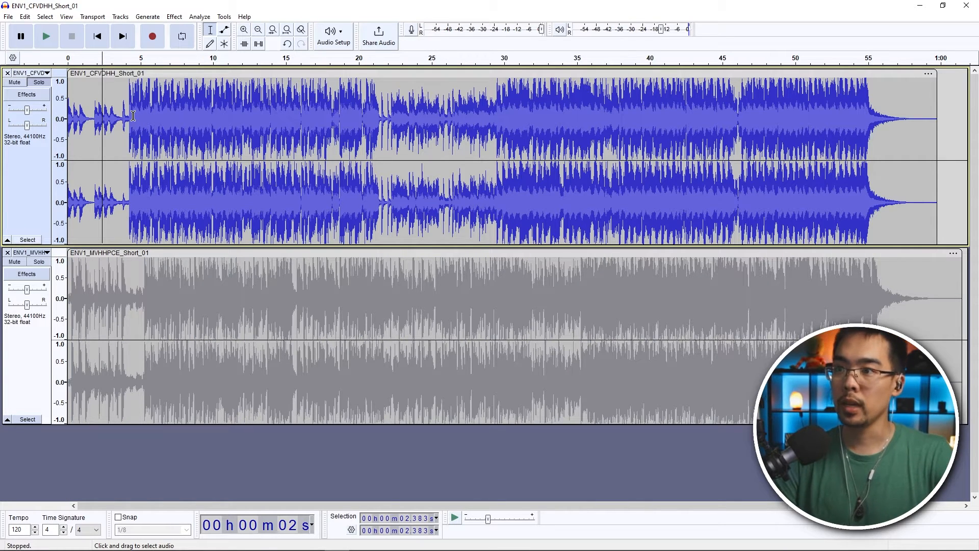
pyautogui.press('space')
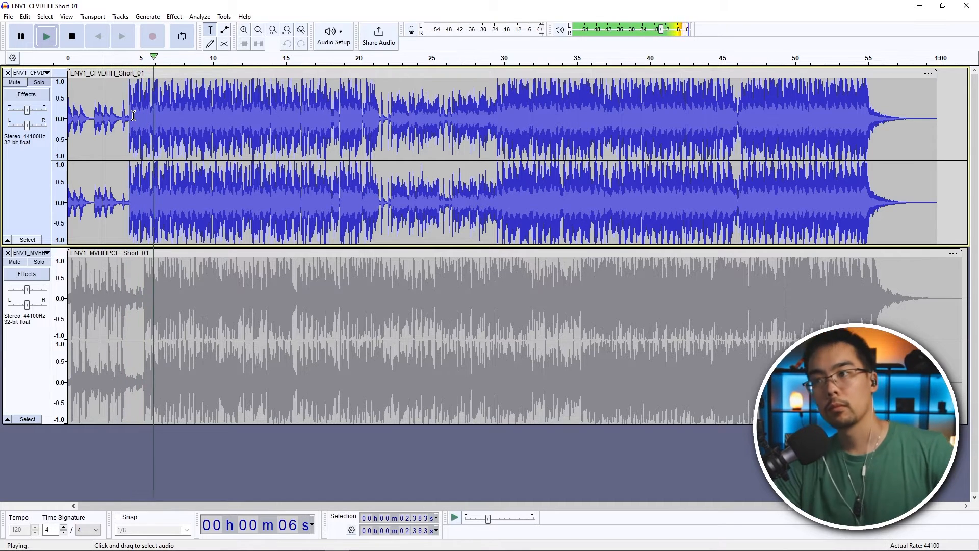
pyautogui.press('space')
pyautogui.click(206, 102)
pyautogui.press('space')
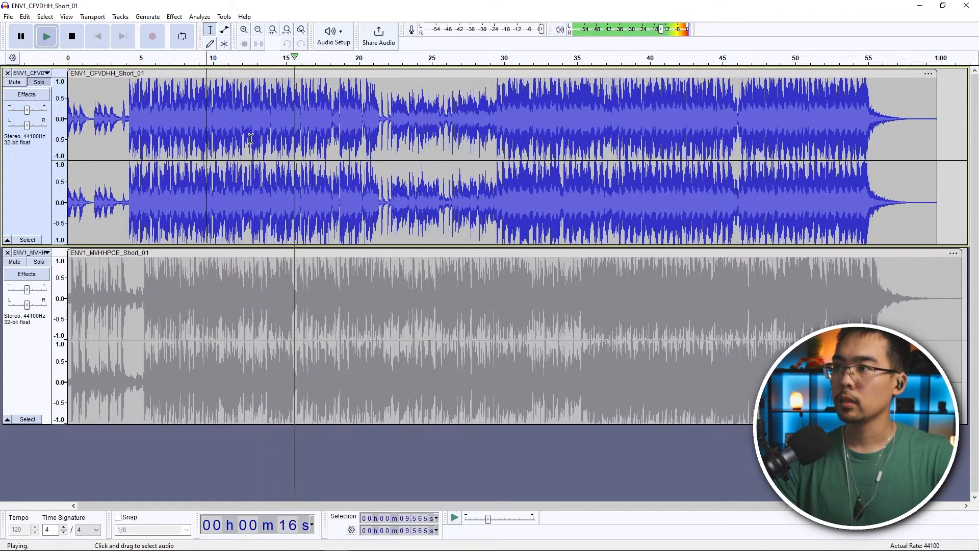
pyautogui.press('space')
# Step: Select the first track's audio from about 6.1 s to 10.1 s and play the selection
pyautogui.click(157, 117)
pyautogui.moveTo(173, 112); pyautogui.dragTo(216, 112)
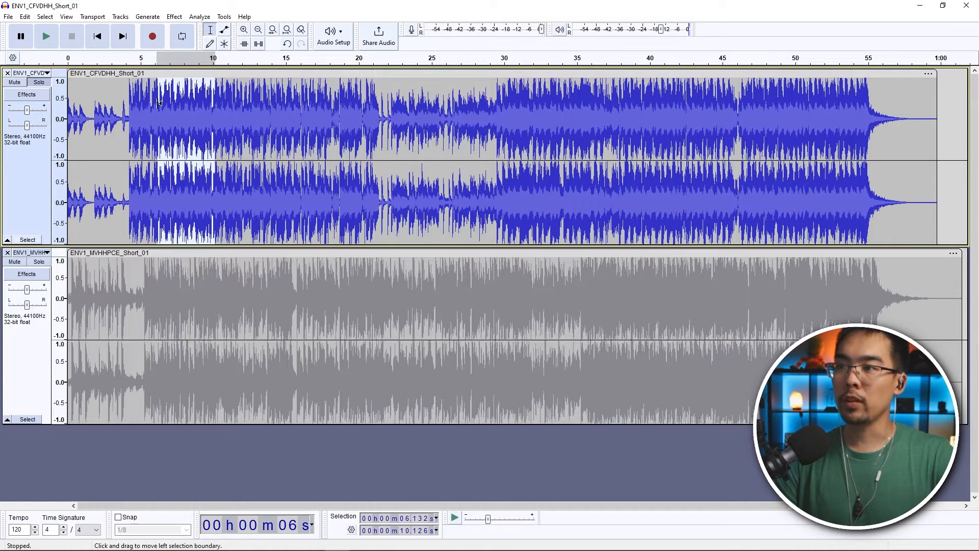
pyautogui.press('space')
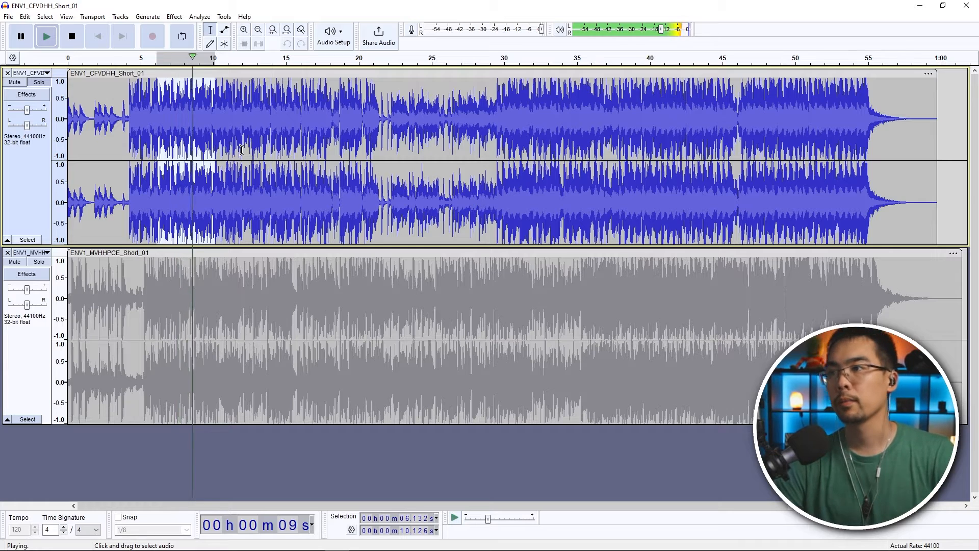
pyautogui.press('space')
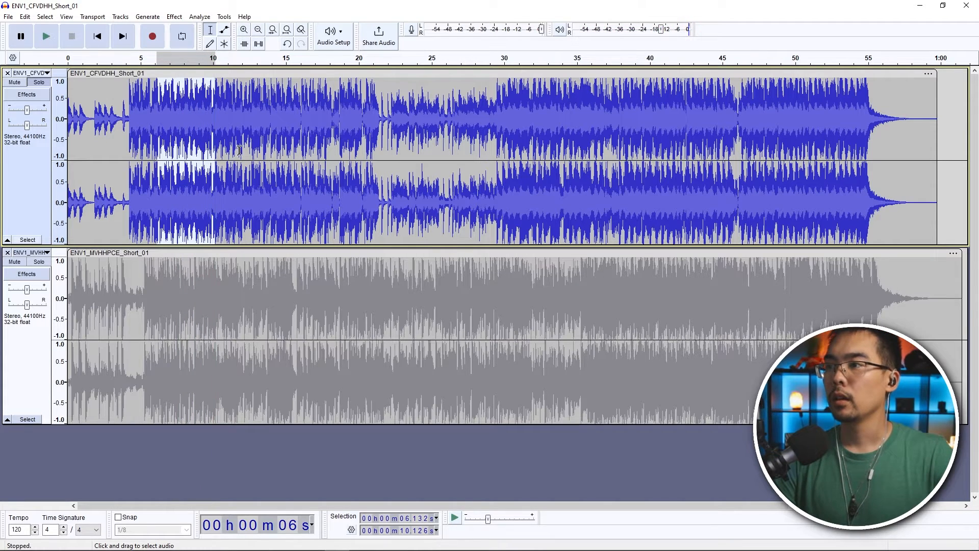
# Step: Enable looping over the selected section of the first track and play the loop briefly
pyautogui.click(185, 39)
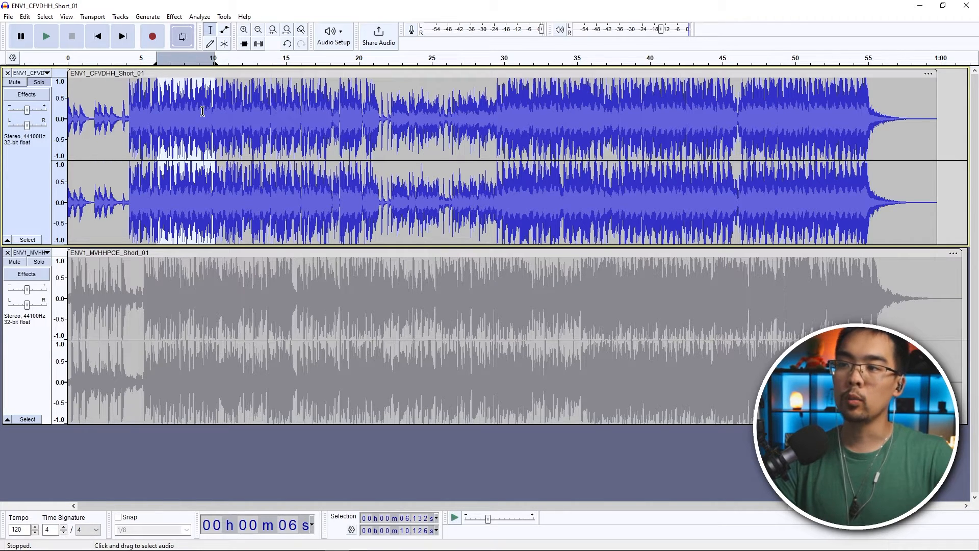
pyautogui.press('space')
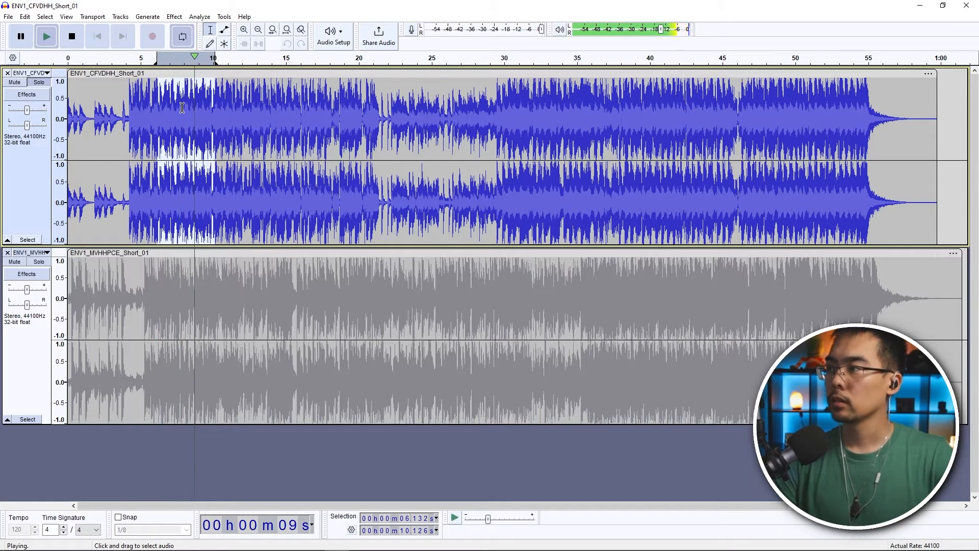
pyautogui.press('space')
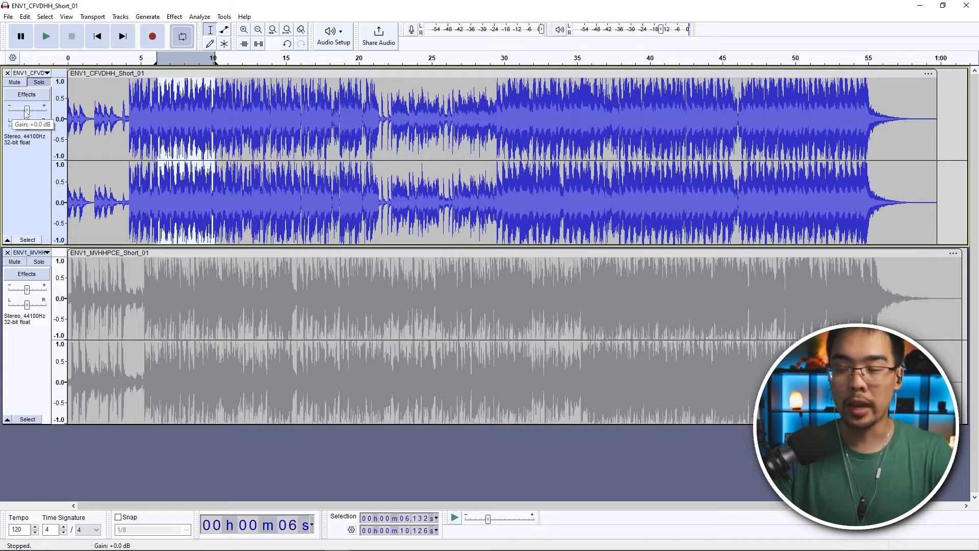
# Step: Play the first track from about 3.4 s and try lowering its gain during playback
pyautogui.click(117, 108)
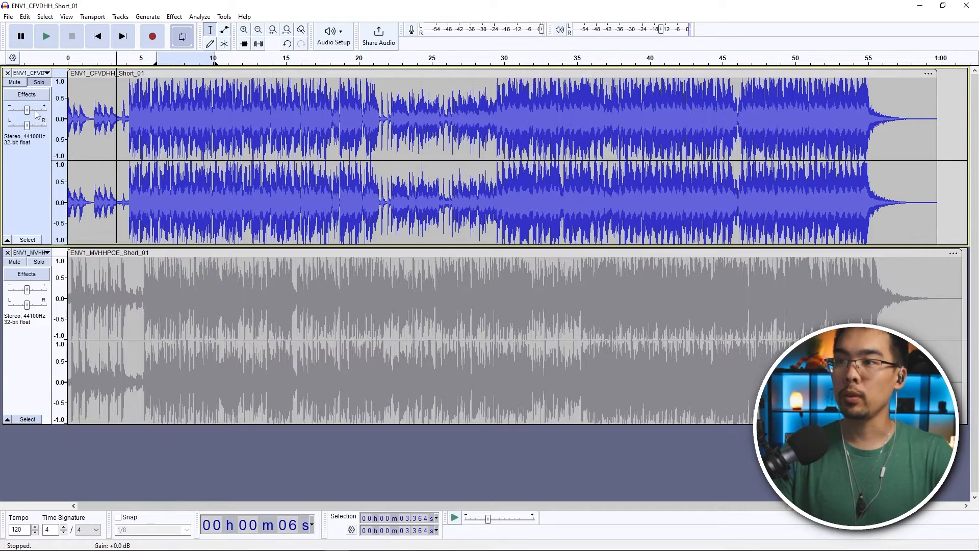
pyautogui.press('space')
pyautogui.moveTo(28, 112)
pyautogui.mouseDown()
pyautogui.moveTo(8, 110)
pyautogui.moveTo(42, 114)
pyautogui.moveTo(23, 111)
pyautogui.mouseUp()
pyautogui.press('space')
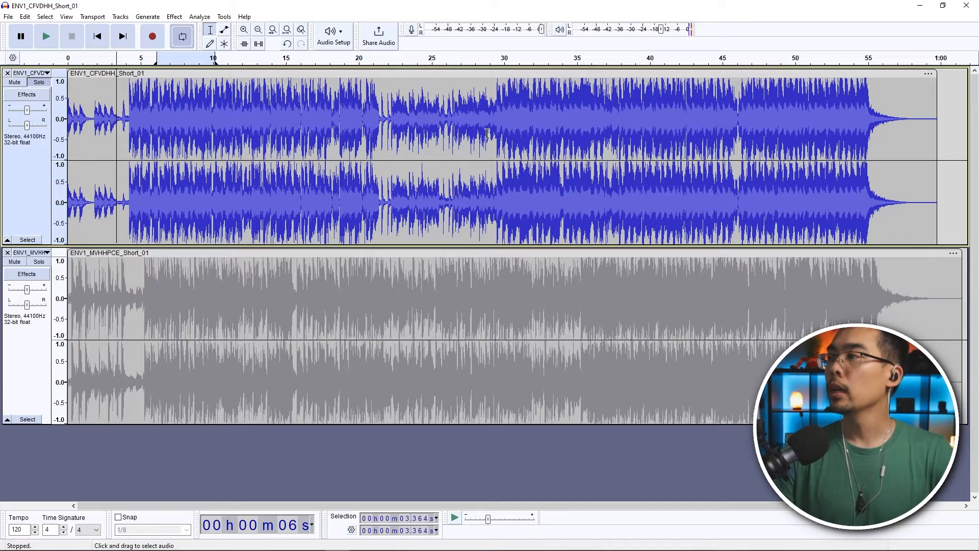
# Step: Play the first track twice while monitoring the playback level meter for peaks
pyautogui.press('space')
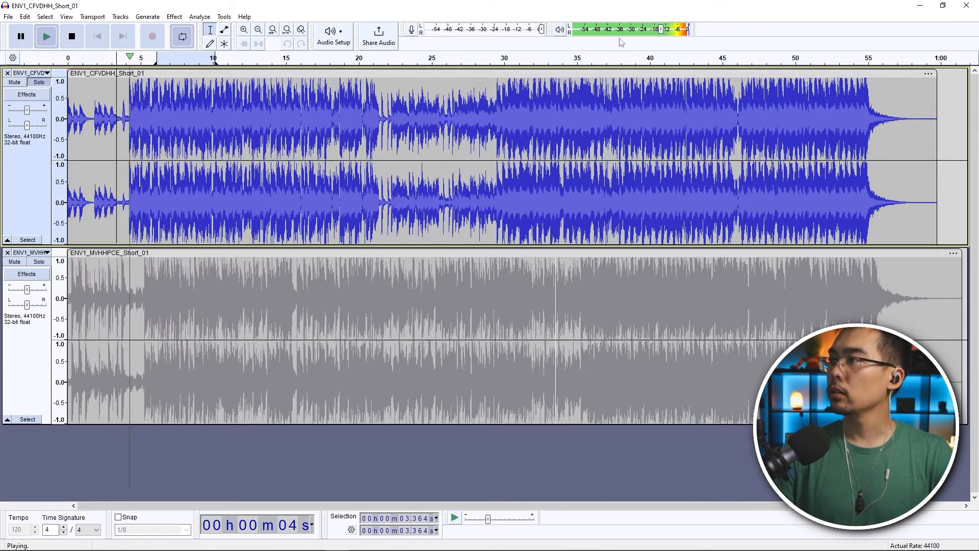
pyautogui.press('space')
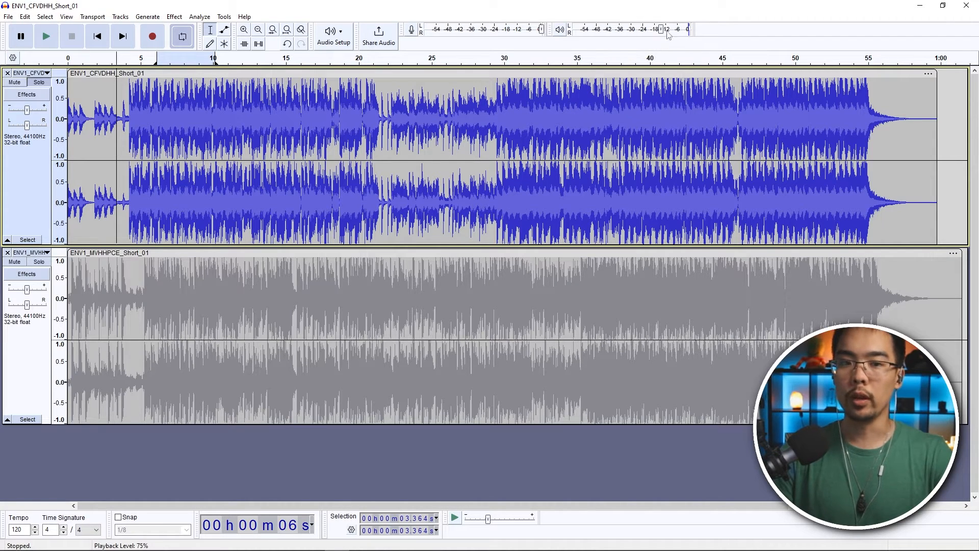
pyautogui.press('space')
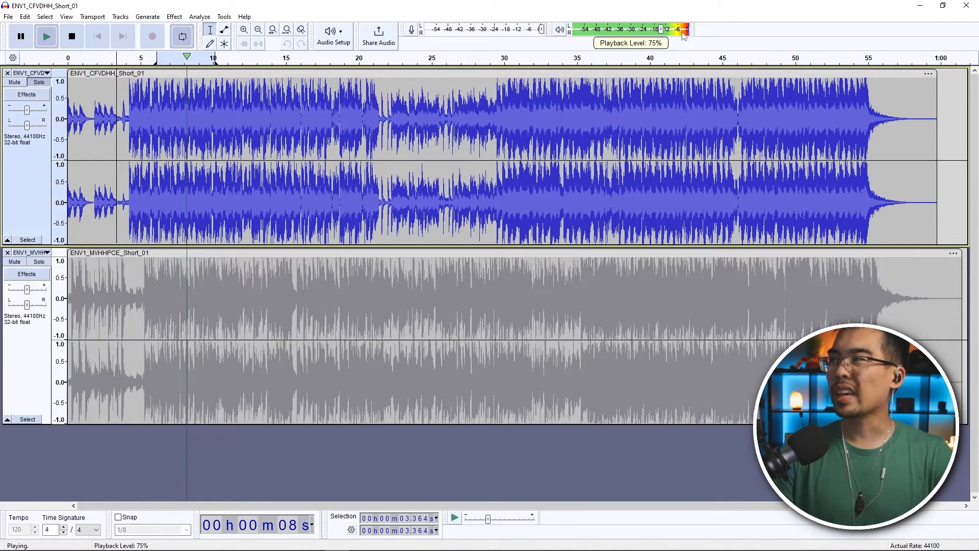
pyautogui.press('space')
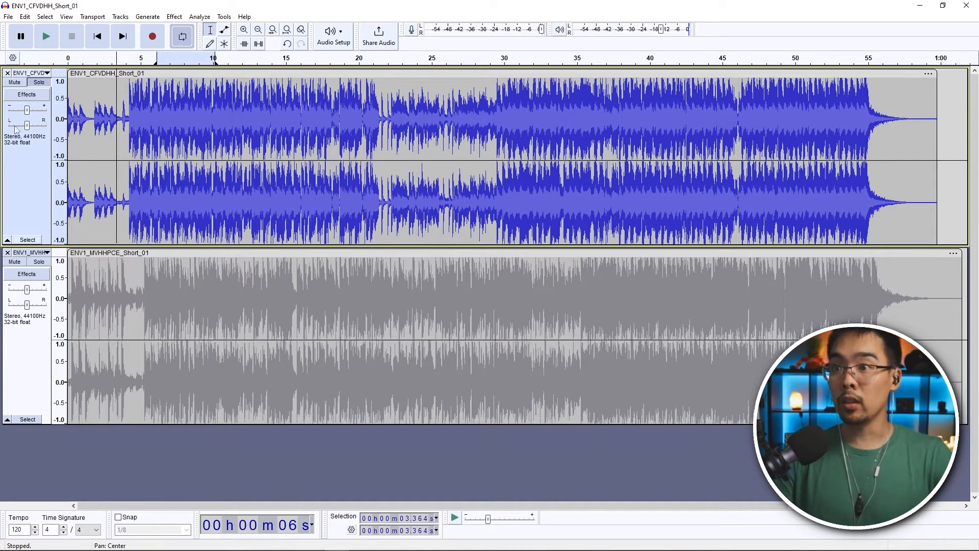
# Step: Try the first track at +16 dB gain while watching the playback meter, and return its gain to the centre
pyautogui.moveTo(31, 113)
pyautogui.moveTo(31, 114); pyautogui.dragTo(40, 113)
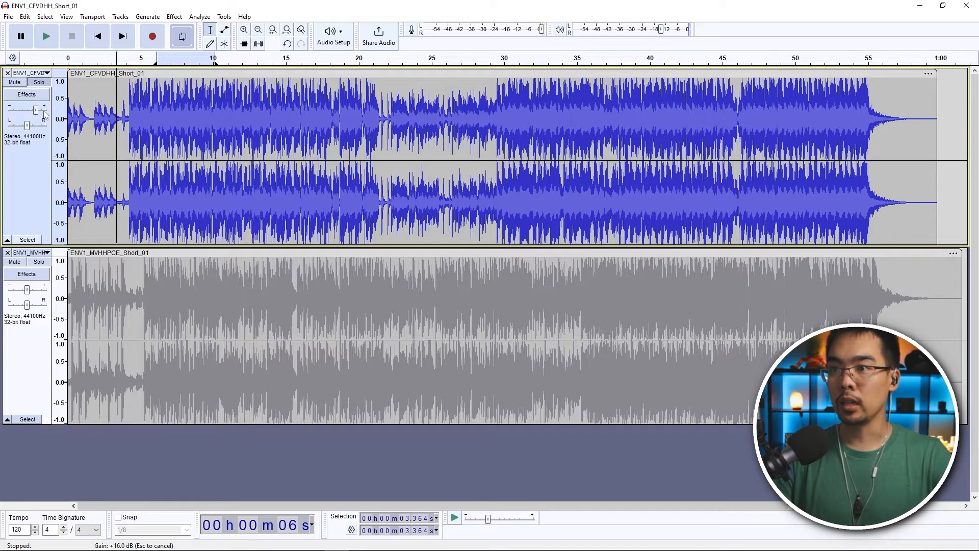
pyautogui.press('space')
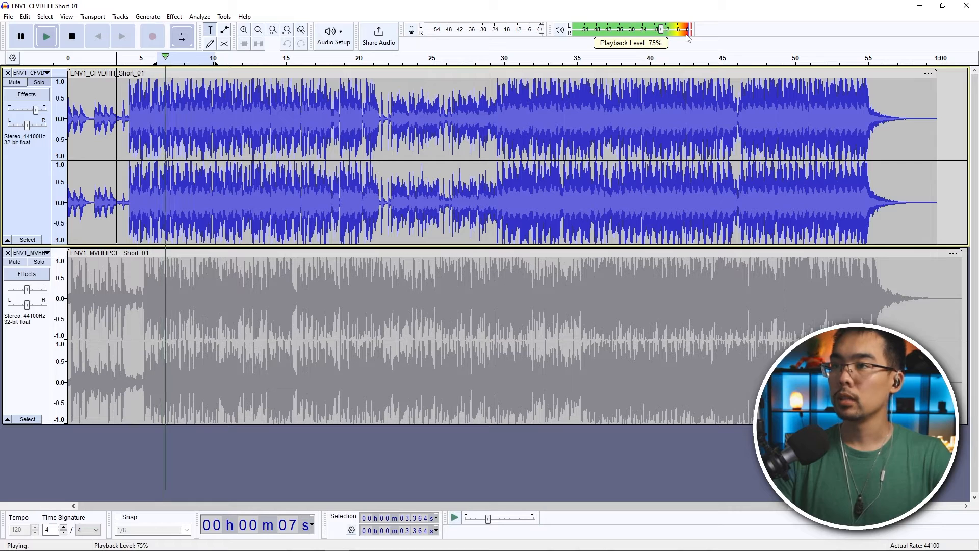
pyautogui.press('space')
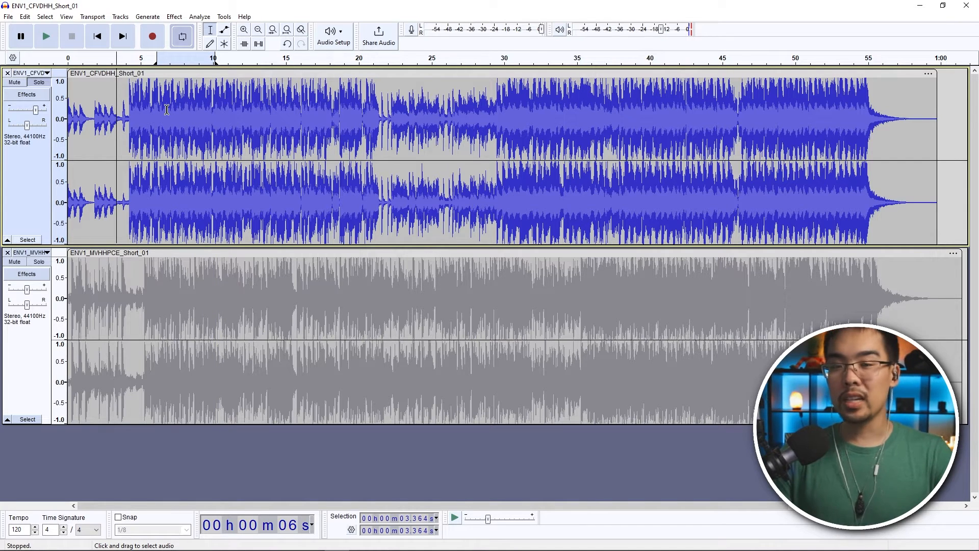
pyautogui.click(138, 113)
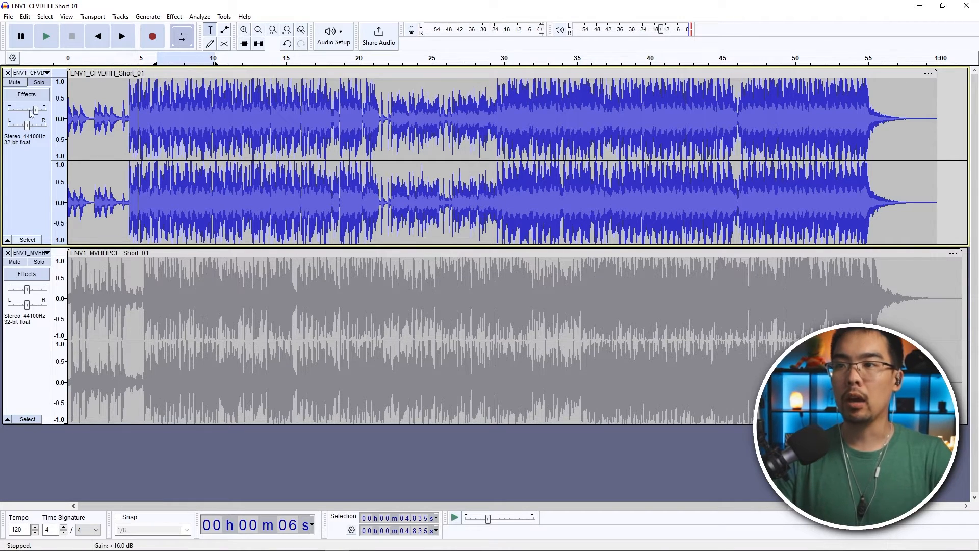
pyautogui.moveTo(36, 112); pyautogui.dragTo(19, 113)
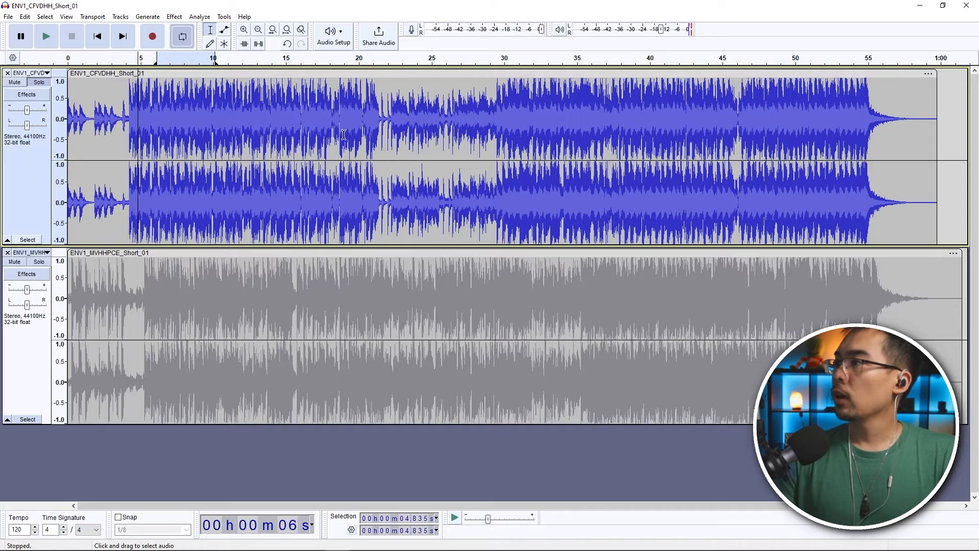
# Step: Split the first track's clip at about 5.5 s after briefly playing from that point
pyautogui.click(124, 115)
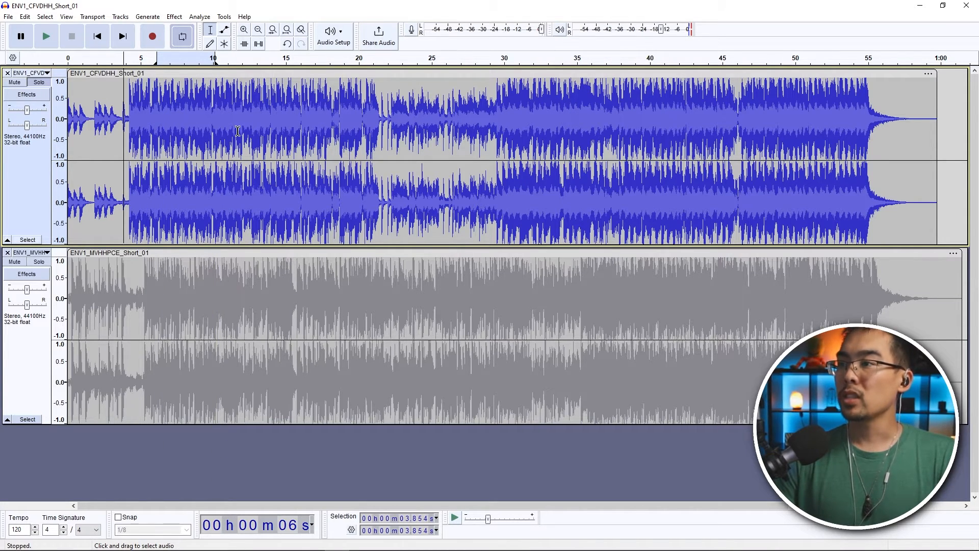
pyautogui.click(146, 115)
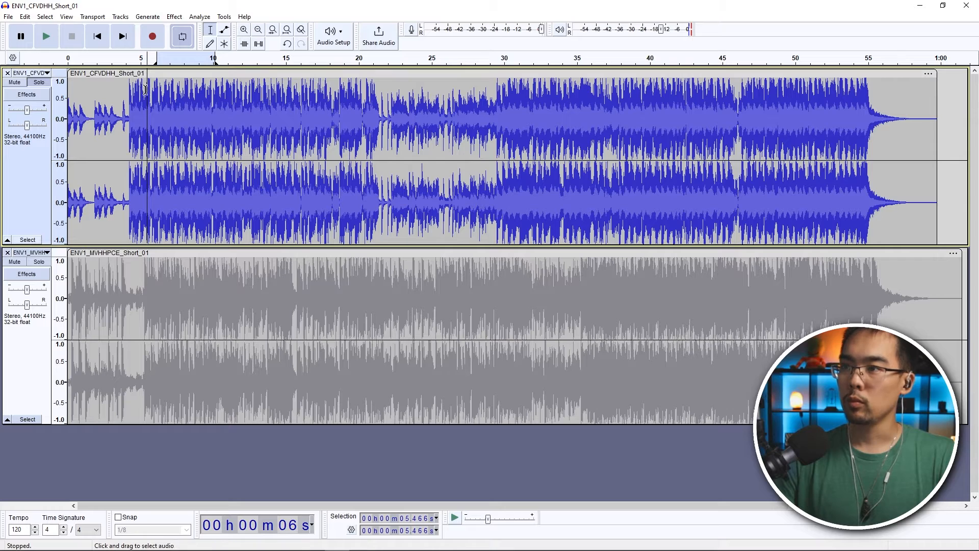
pyautogui.rightClick(148, 115)
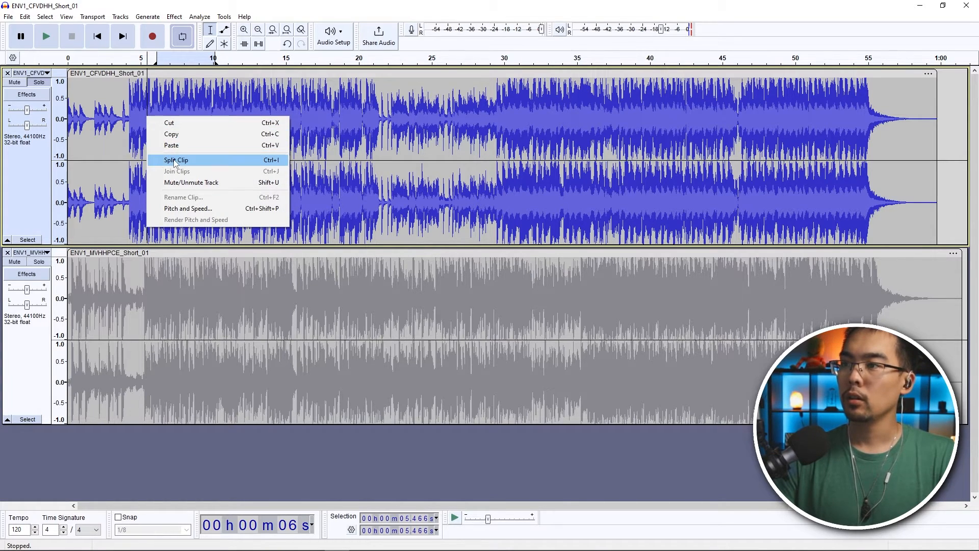
pyautogui.click(174, 123)
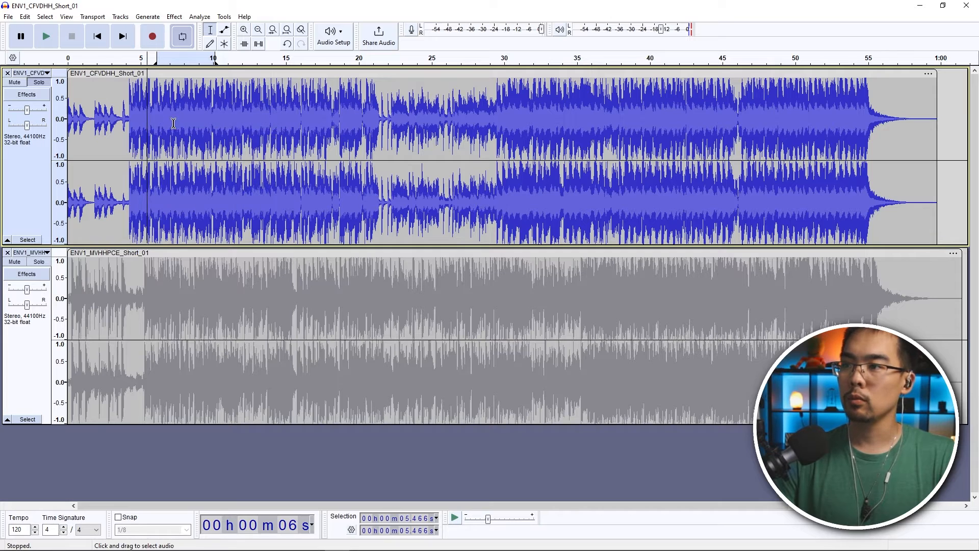
pyautogui.press('space')
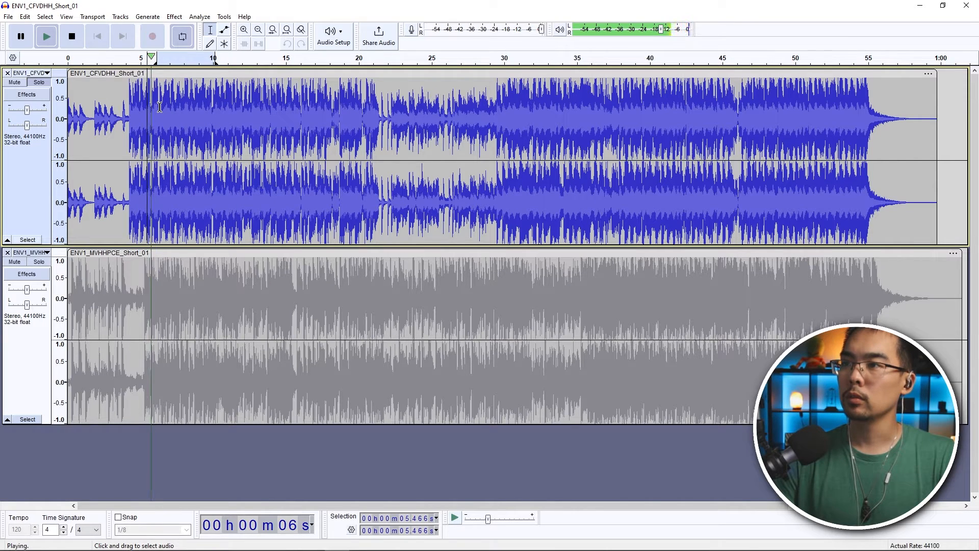
pyautogui.press('space')
pyautogui.rightClick(145, 113)
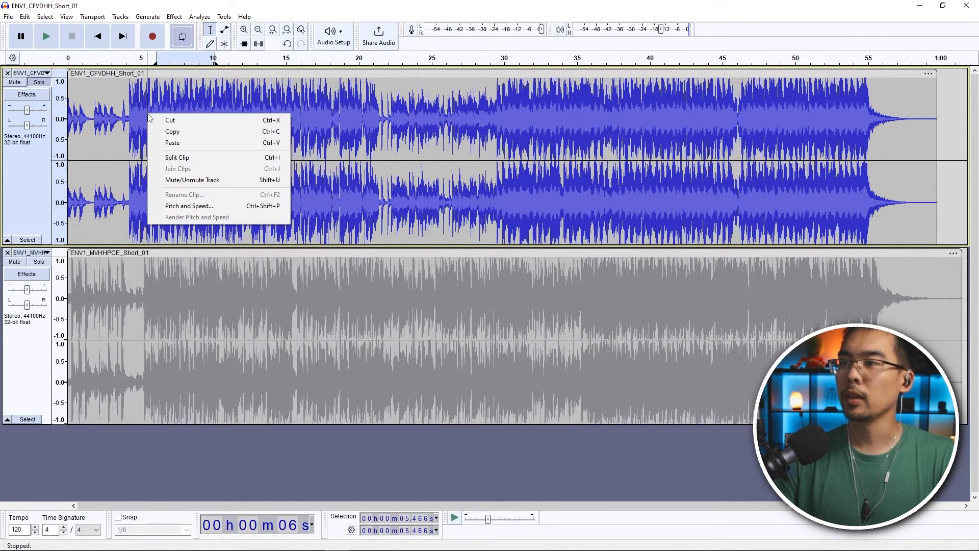
pyautogui.click(169, 159)
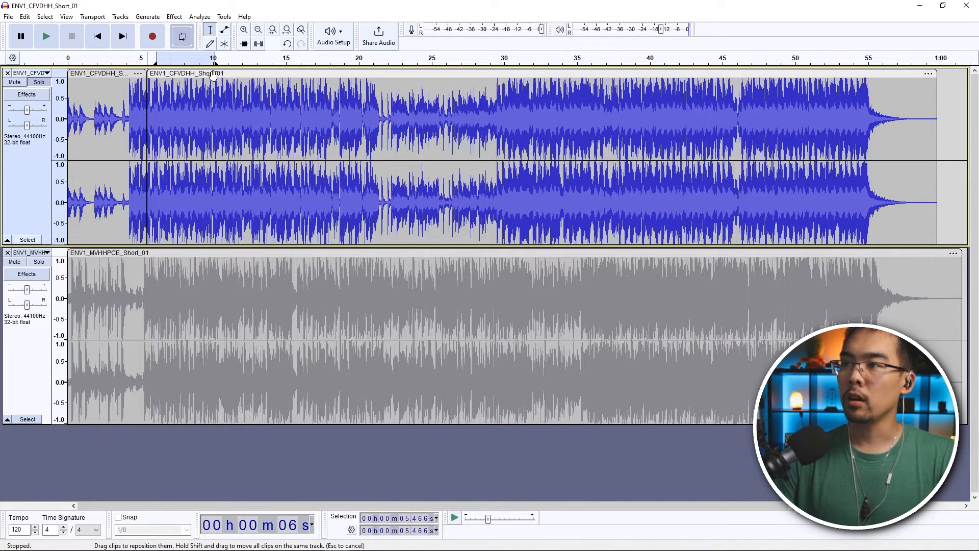
# Step: Try shifting the second piece of the split clip about 1.4 s later, and undo both the move and the split
pyautogui.moveTo(221, 73); pyautogui.dragTo(241, 75)
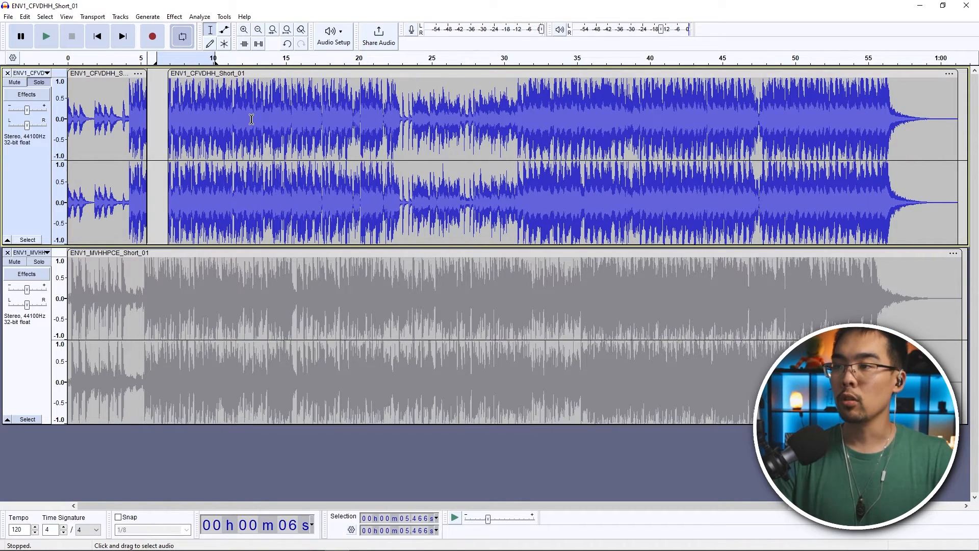
pyautogui.hotkey('ctrl', 'z')
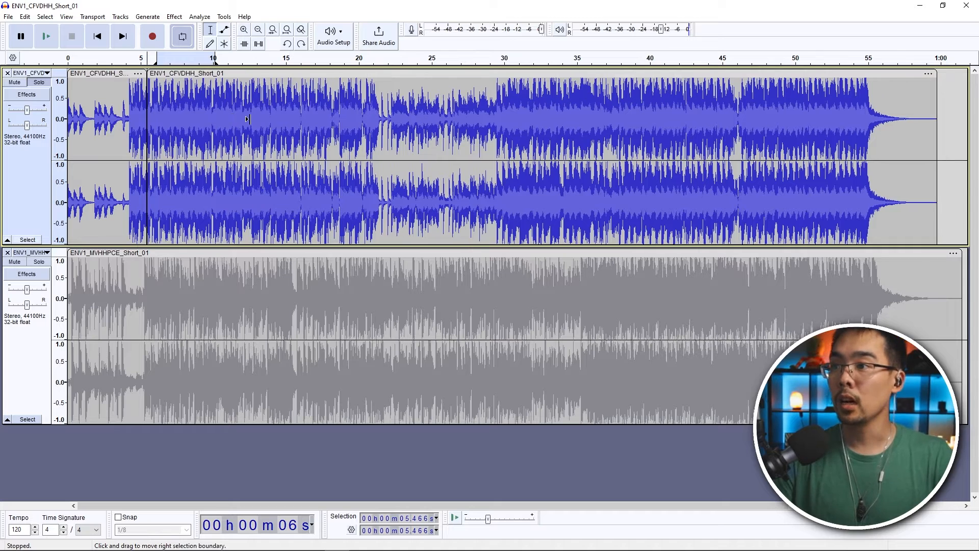
pyautogui.click(137, 114)
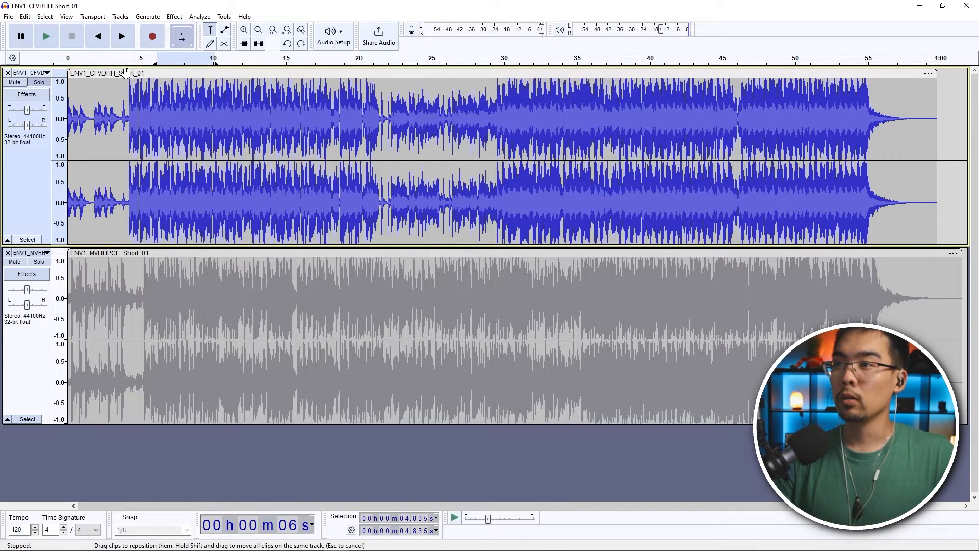
# Step: Move the first track's clip to start at about 17.6 s, and back past the timeline's start to hide its opening 4 s
pyautogui.moveTo(151, 76); pyautogui.dragTo(429, 88)
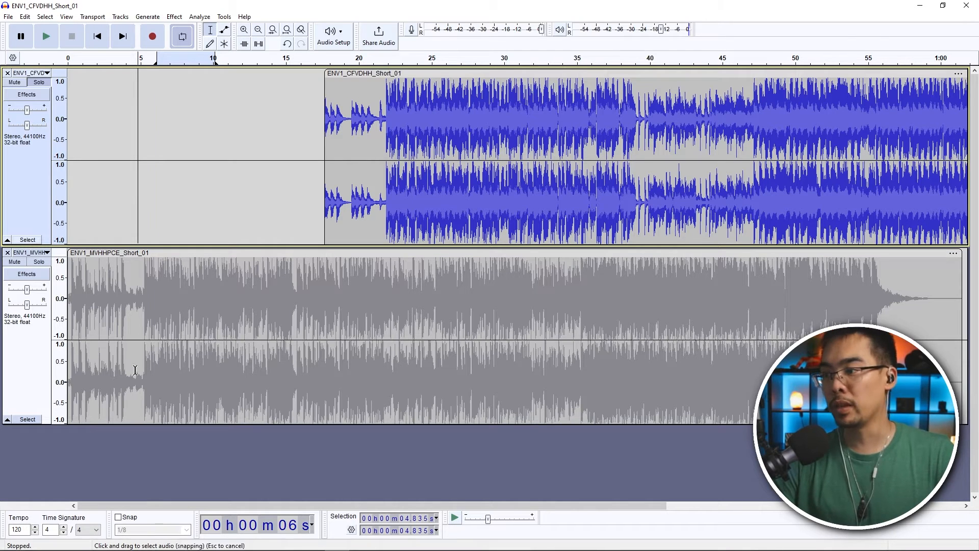
pyautogui.moveTo(536, 76); pyautogui.dragTo(229, 74)
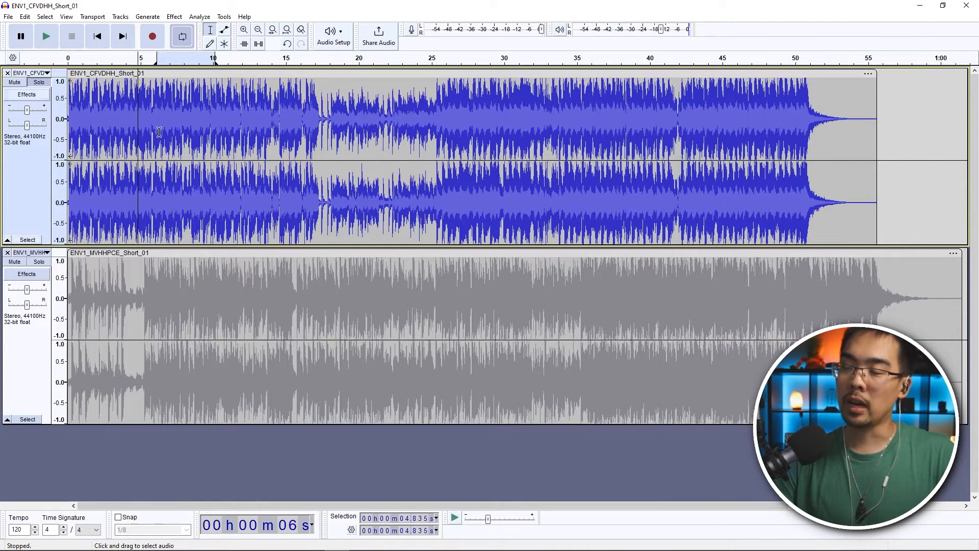
# Step: Select and play the first track's opening 0.84 s, and shift the clip back so its full intro starts at zero
pyautogui.press('space')
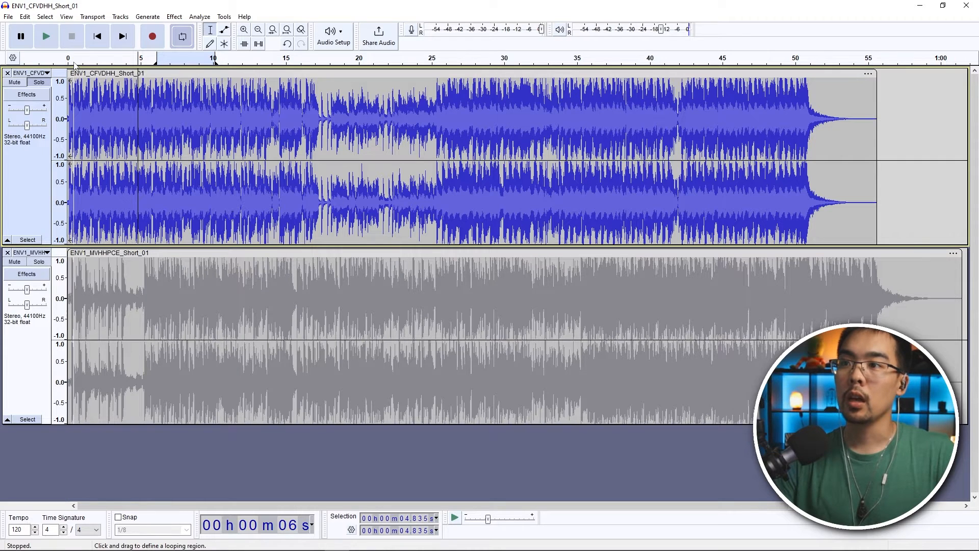
pyautogui.press('space')
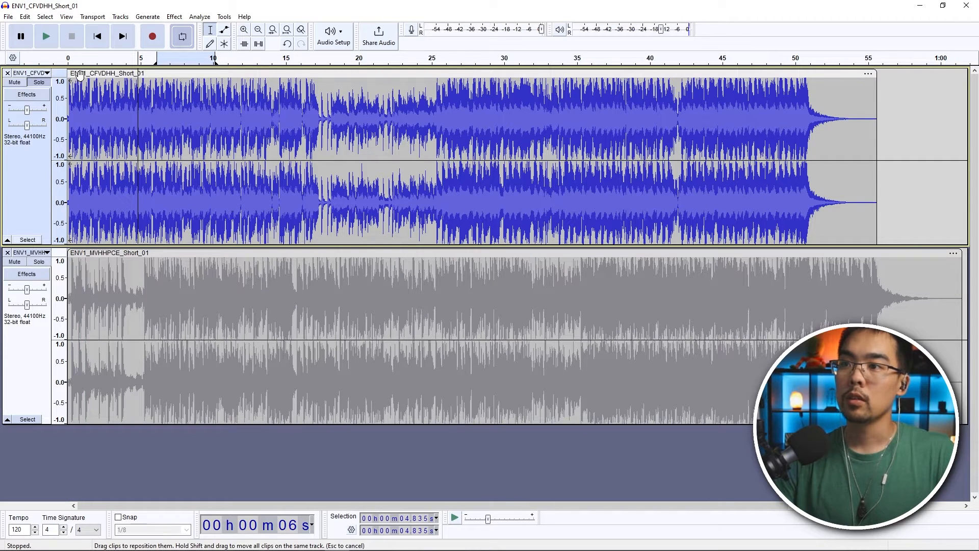
pyautogui.moveTo(80, 89); pyautogui.dragTo(56, 89)
pyautogui.press('space')
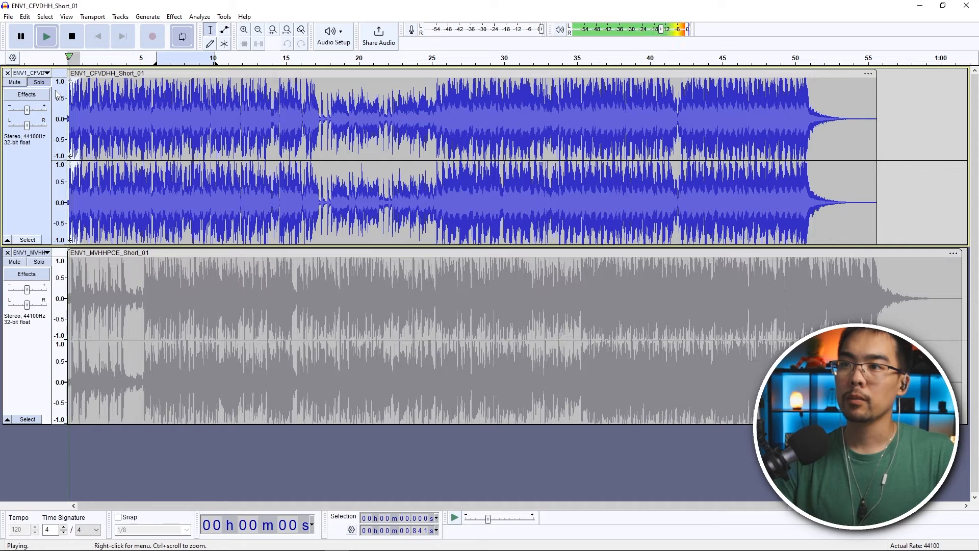
pyautogui.press('space')
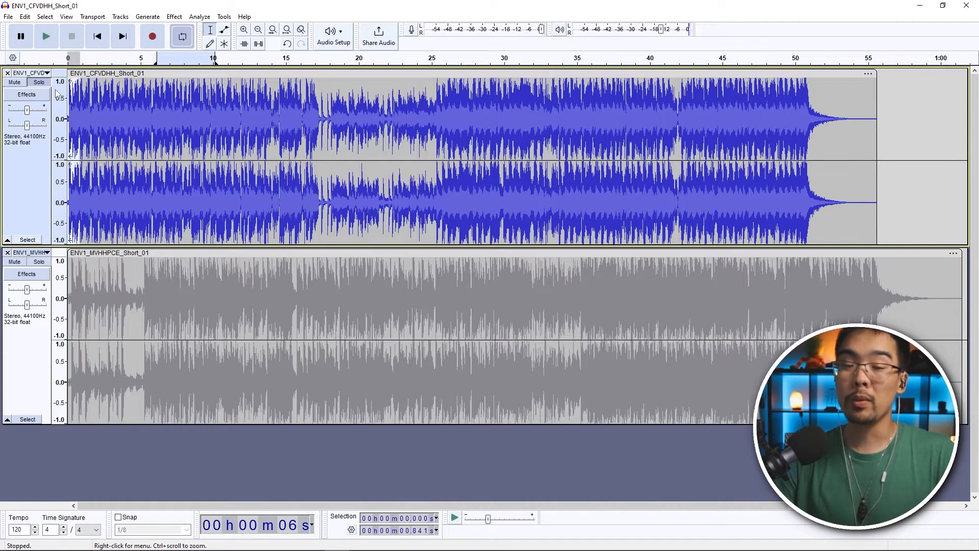
pyautogui.moveTo(243, 74); pyautogui.dragTo(294, 73)
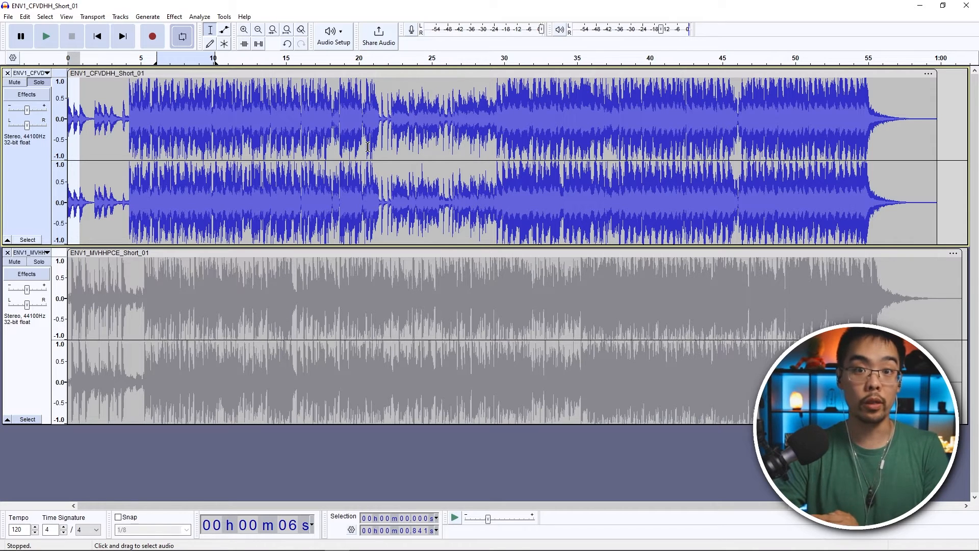
# Step: Play the first track from about 18.6 s through the quieter passage
pyautogui.click(338, 116)
pyautogui.press('space')
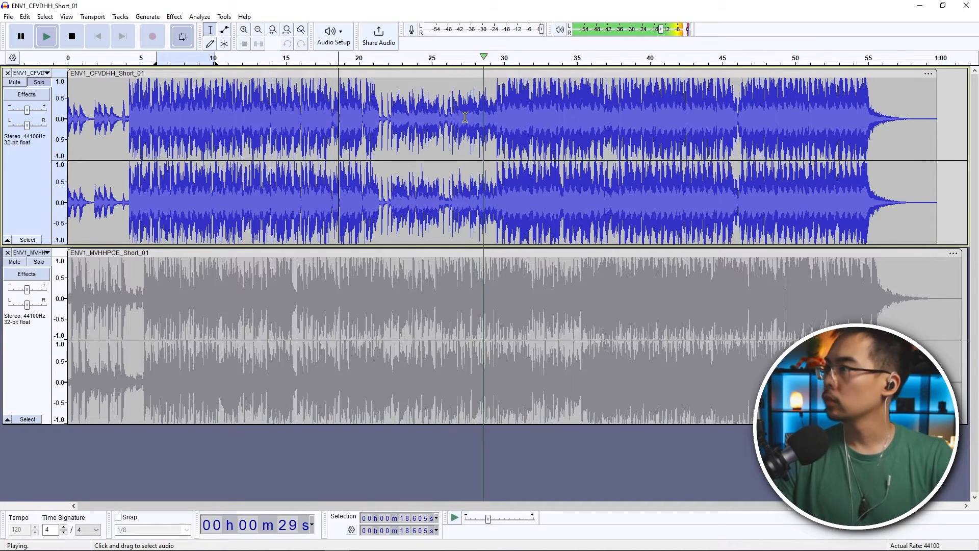
pyautogui.press('space')
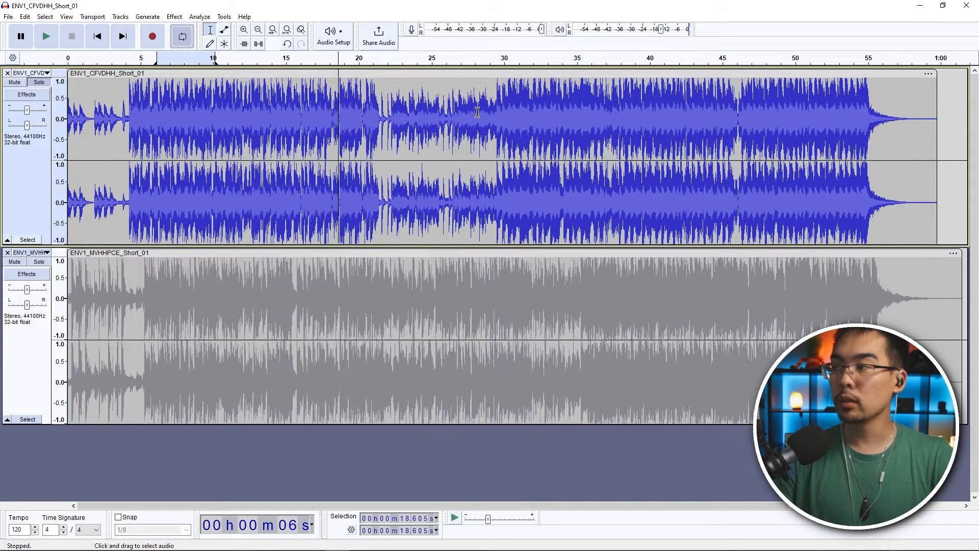
# Step: Highlight the first track's section from about 29.4 s to 46.1 s, and play from about 45.2 s to check its end
pyautogui.moveTo(496, 109); pyautogui.dragTo(739, 113)
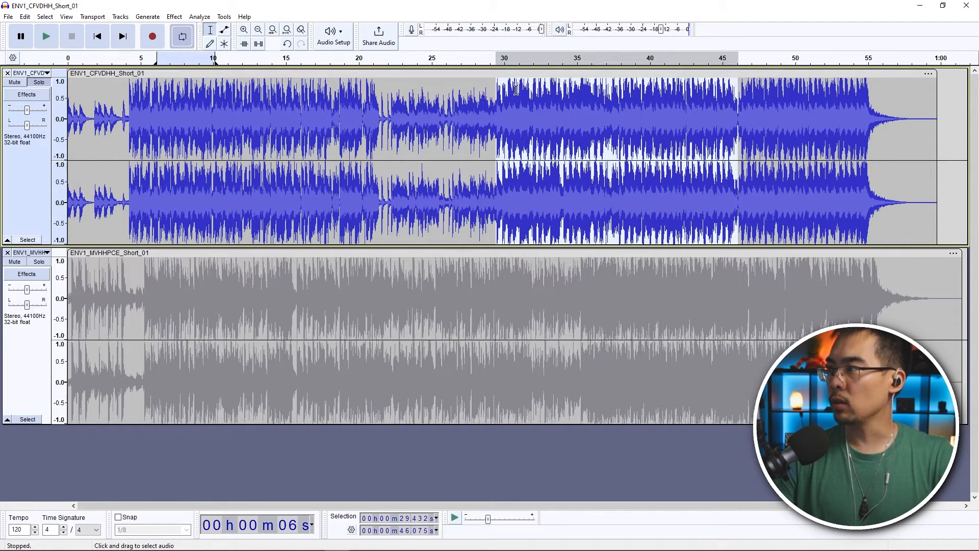
pyautogui.click(736, 116)
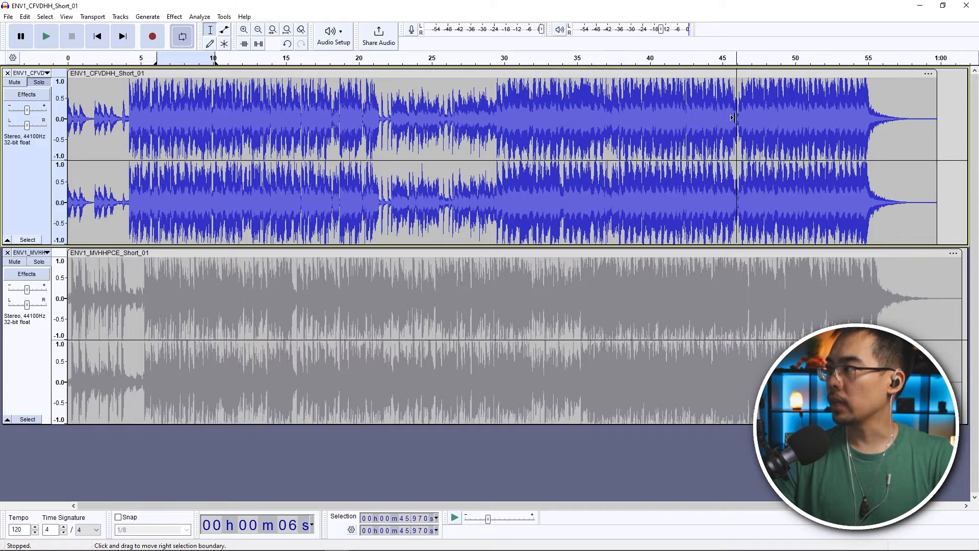
pyautogui.click(725, 115)
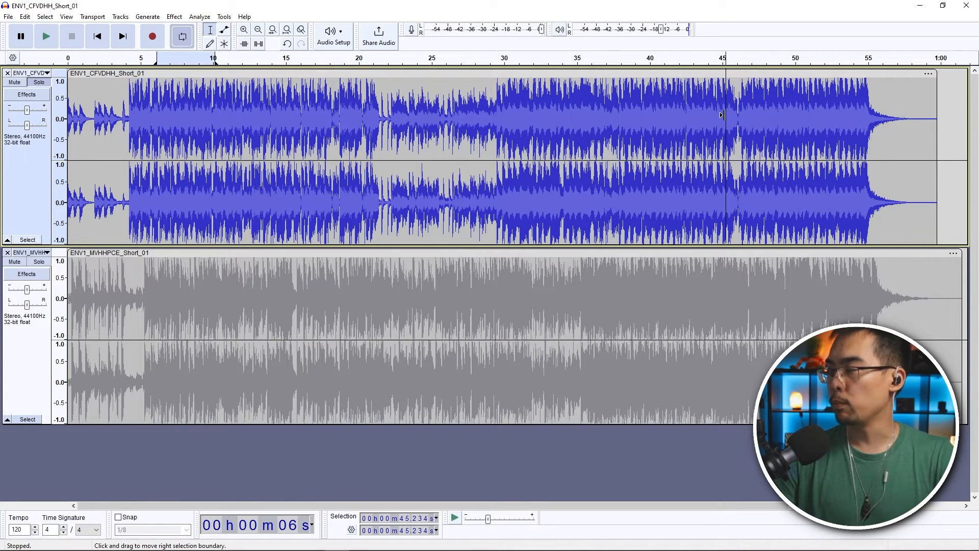
pyautogui.press('space')
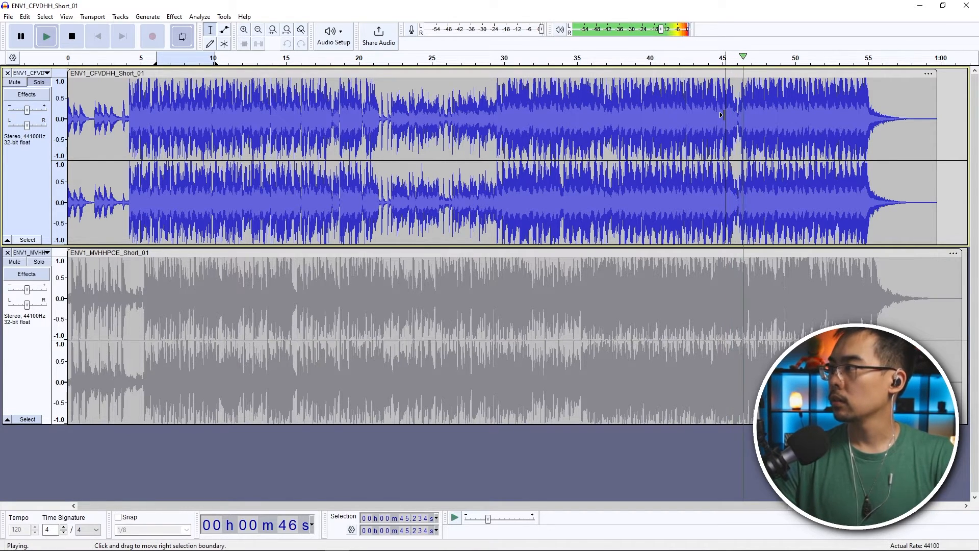
pyautogui.press('space')
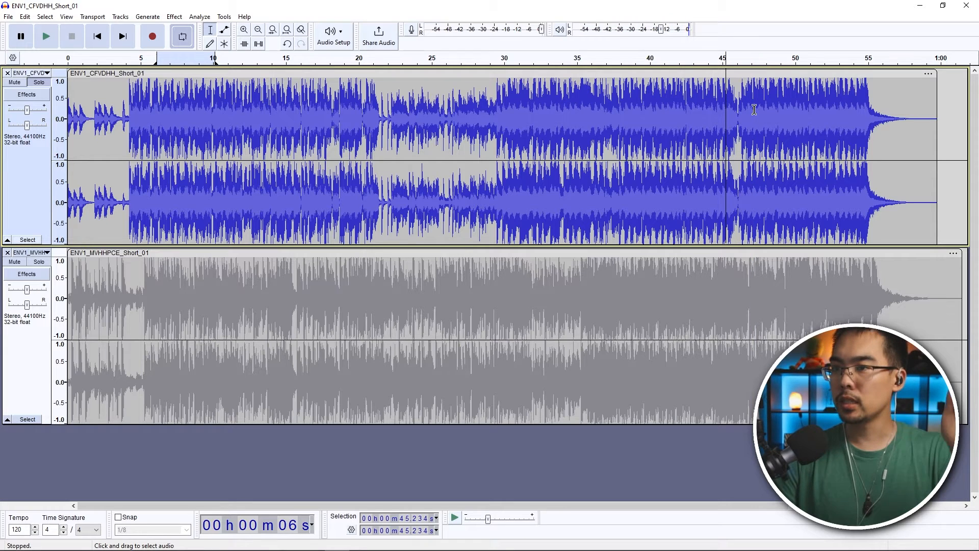
# Step: Play the first track from about 28.7 s to check where the louder section begins
pyautogui.click(485, 115)
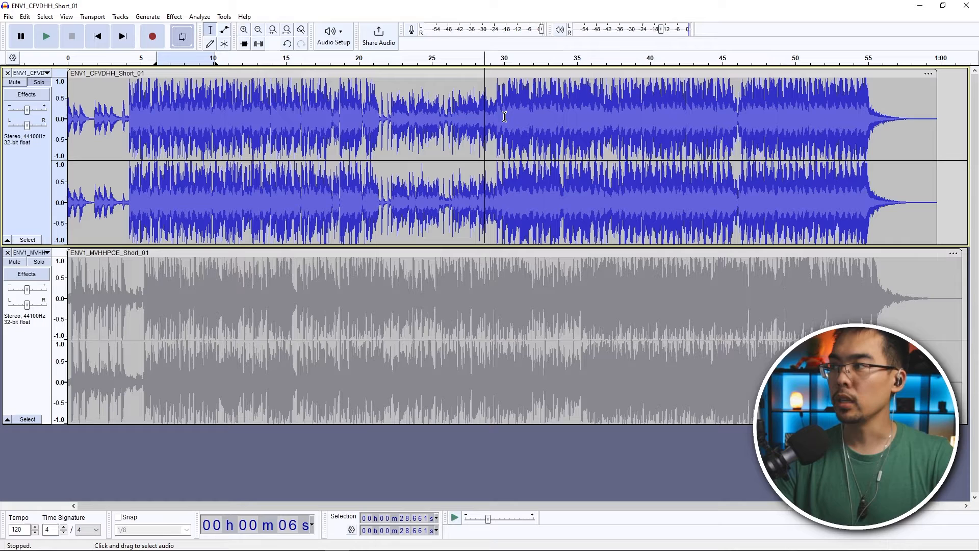
pyautogui.press('space')
pyautogui.press('space')
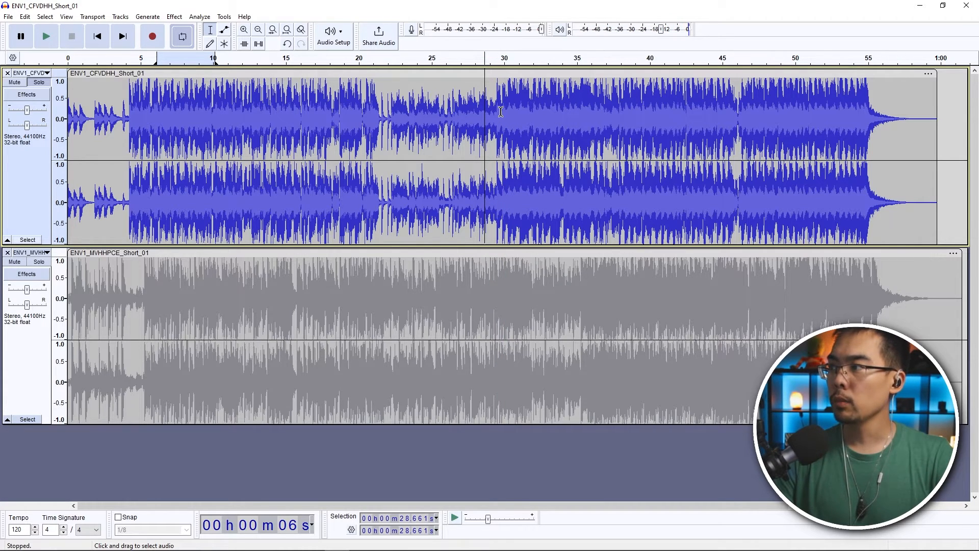
# Step: Split the first track's clip at about 29.8 s and again at about 45.9 s
pyautogui.click(502, 111)
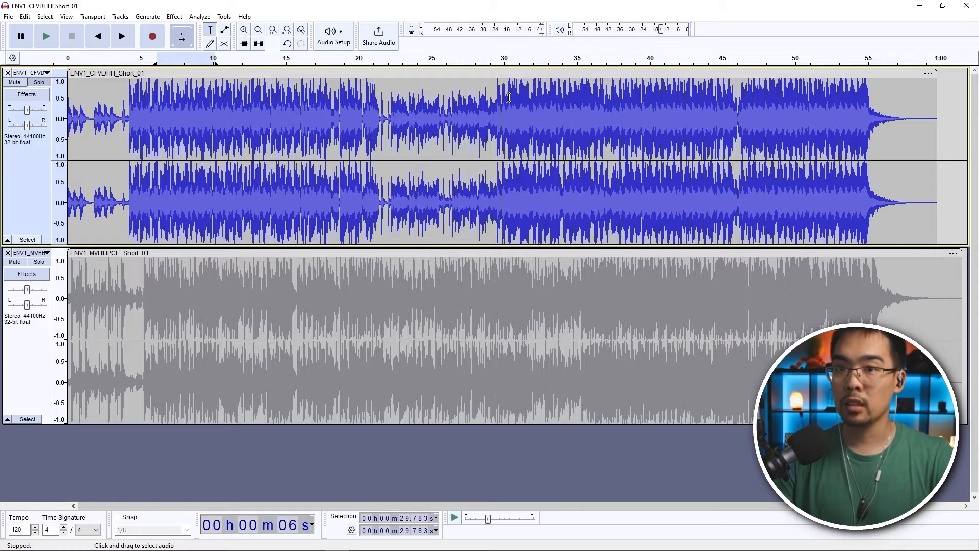
pyautogui.rightClick(504, 106)
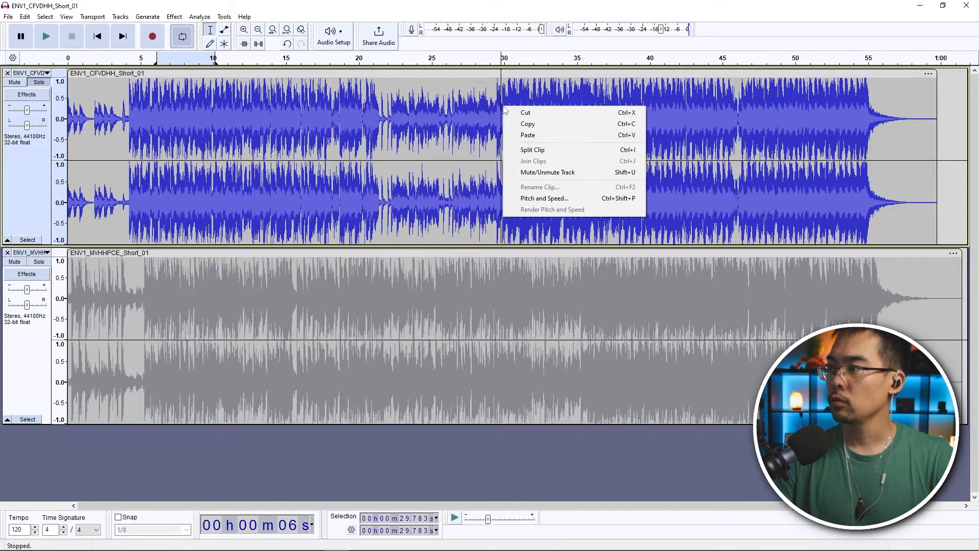
pyautogui.click(546, 147)
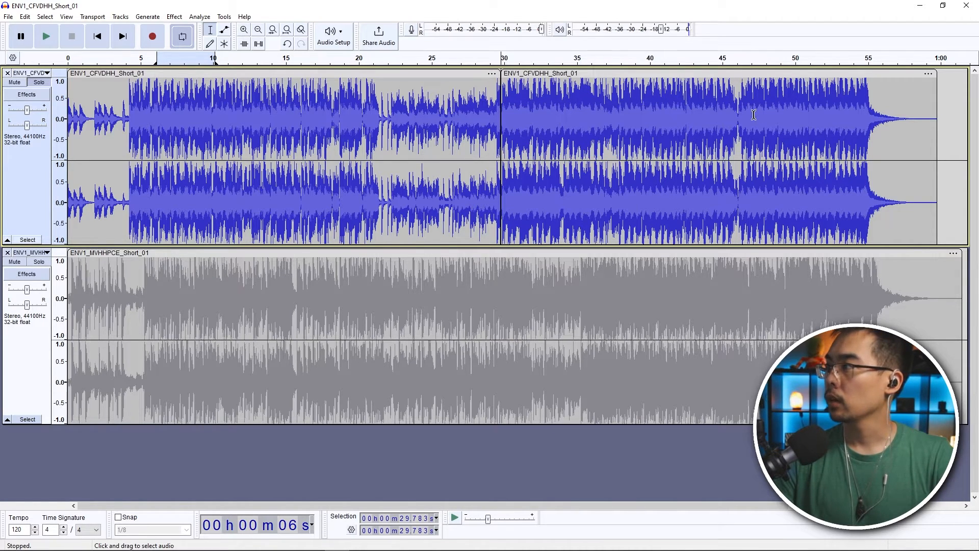
pyautogui.click(736, 114)
pyautogui.rightClick(736, 114)
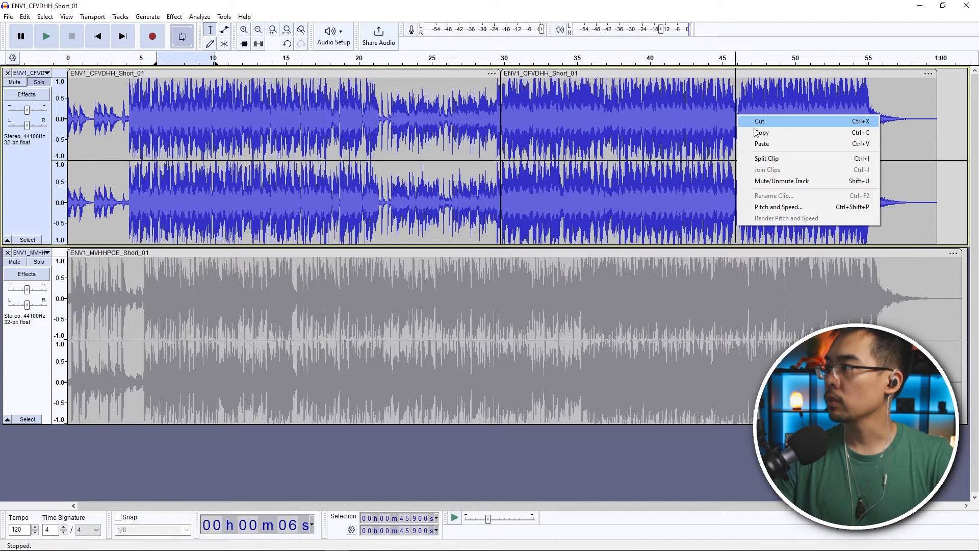
pyautogui.click(773, 159)
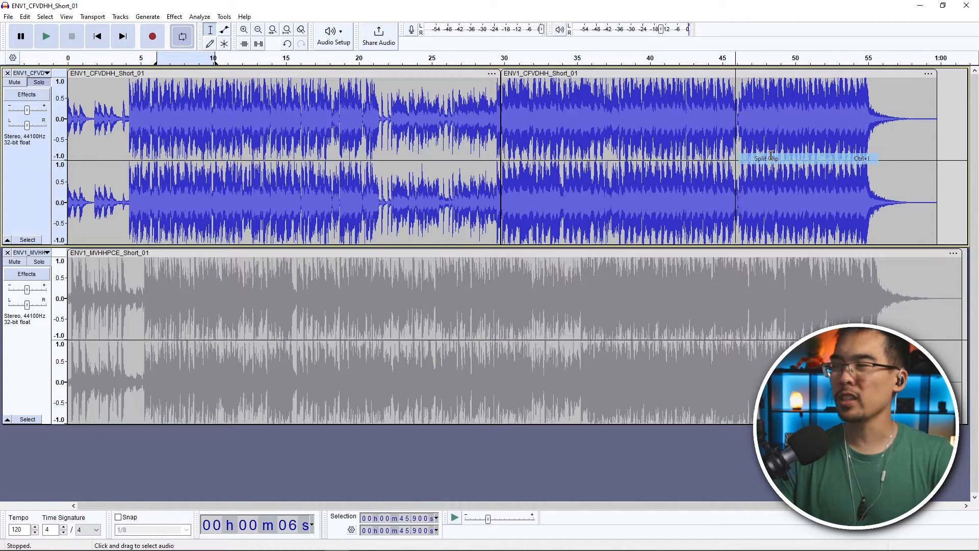
# Step: Delete the first track's middle clip and move the remaining end clip back to close the gap
pyautogui.click(579, 74)
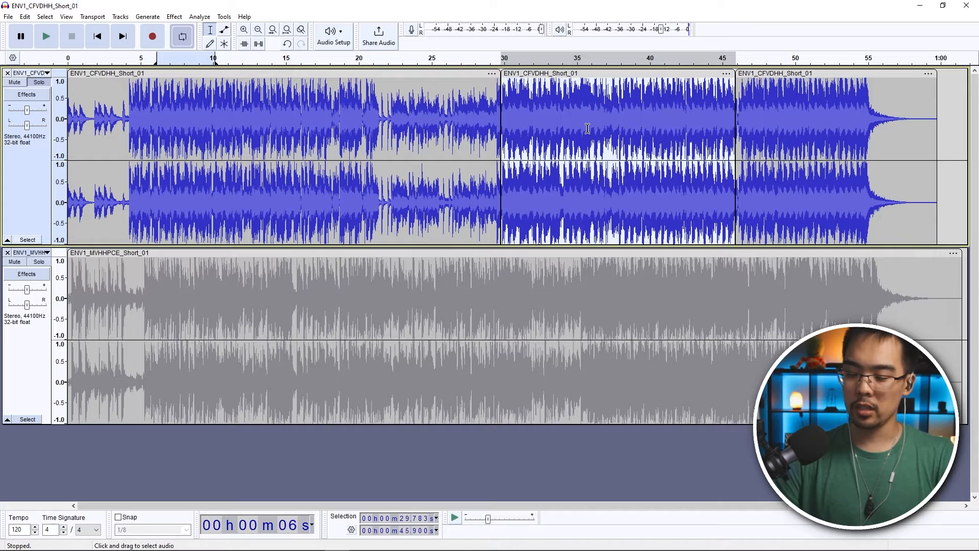
pyautogui.press('Delete')
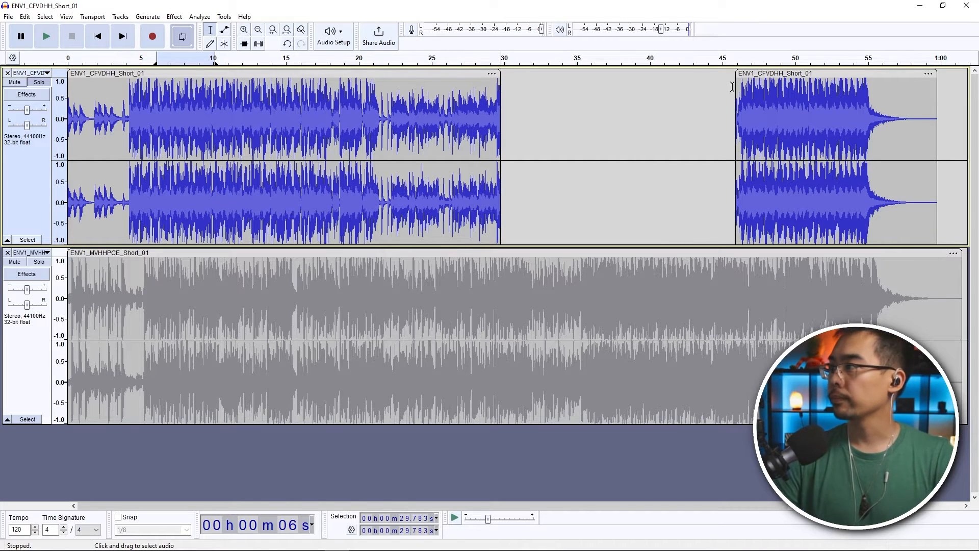
pyautogui.moveTo(794, 74); pyautogui.dragTo(557, 76)
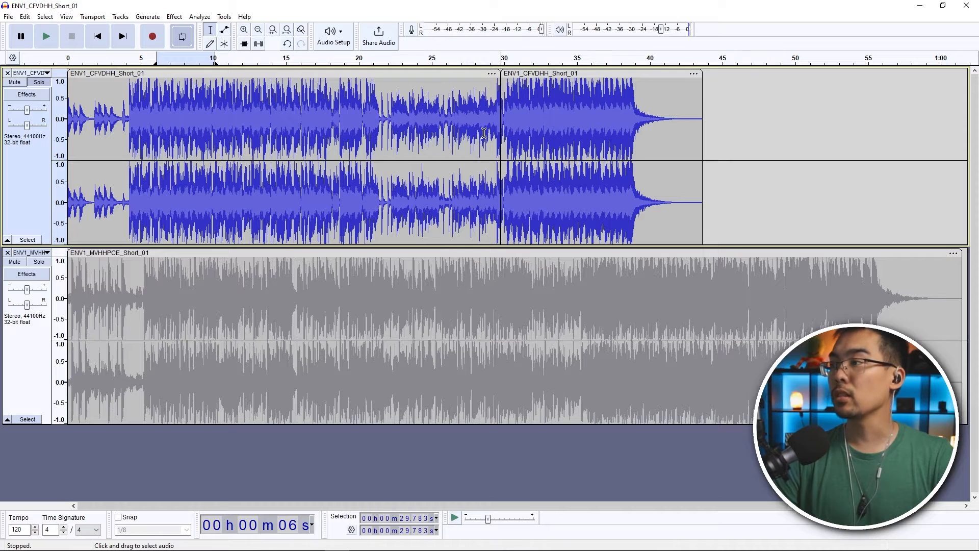
# Step: Play the first track from about 26.7 s across the join to check the transition up close
pyautogui.click(245, 34)
pyautogui.click(244, 33)
pyautogui.click(245, 34)
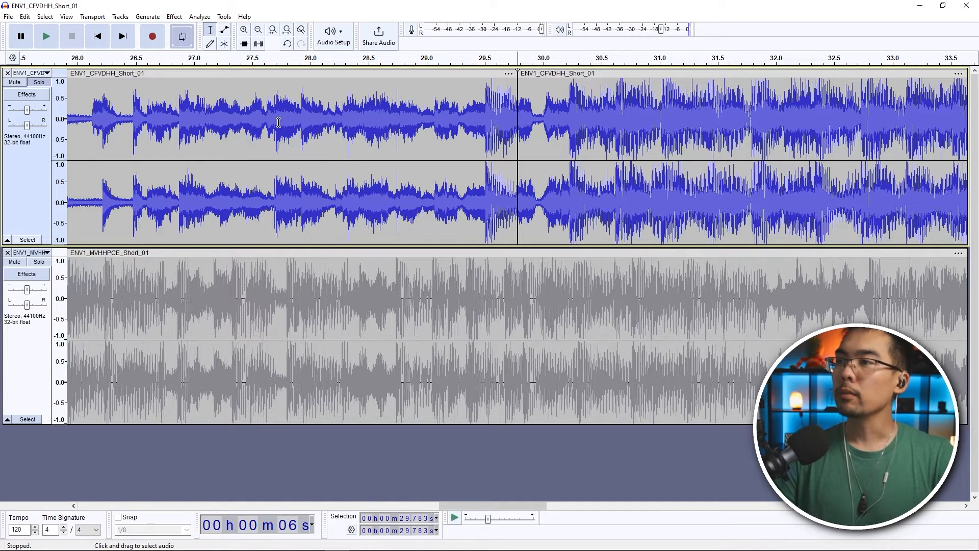
pyautogui.click(164, 110)
pyautogui.press('space')
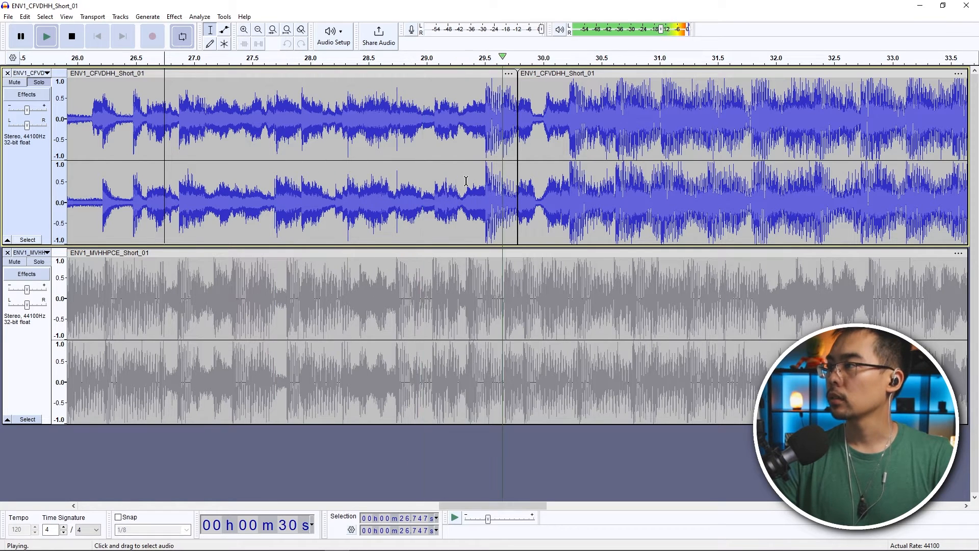
pyautogui.press('space')
# Step: Split the first track's opening clip at about 29.5 s and delete the short piece between there and the join
pyautogui.click(485, 100)
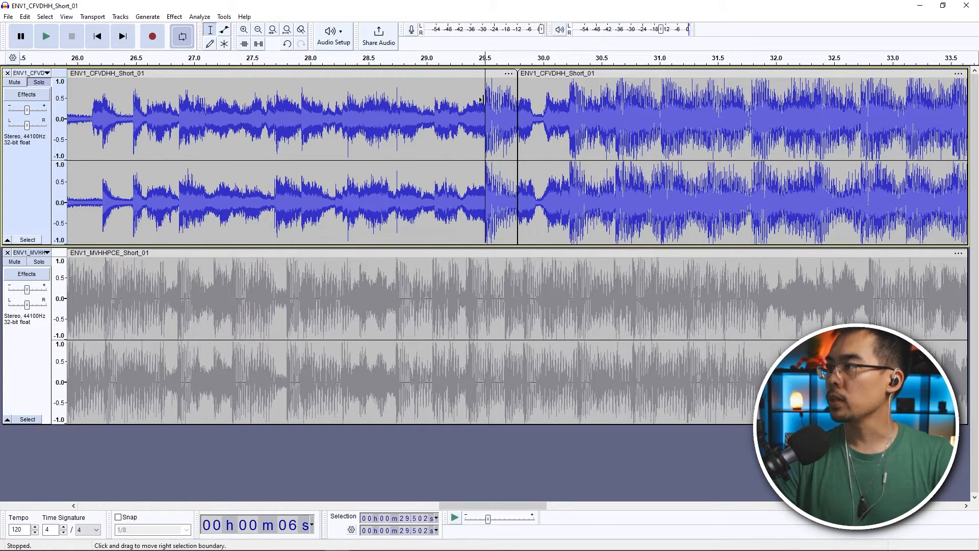
pyautogui.rightClick(485, 99)
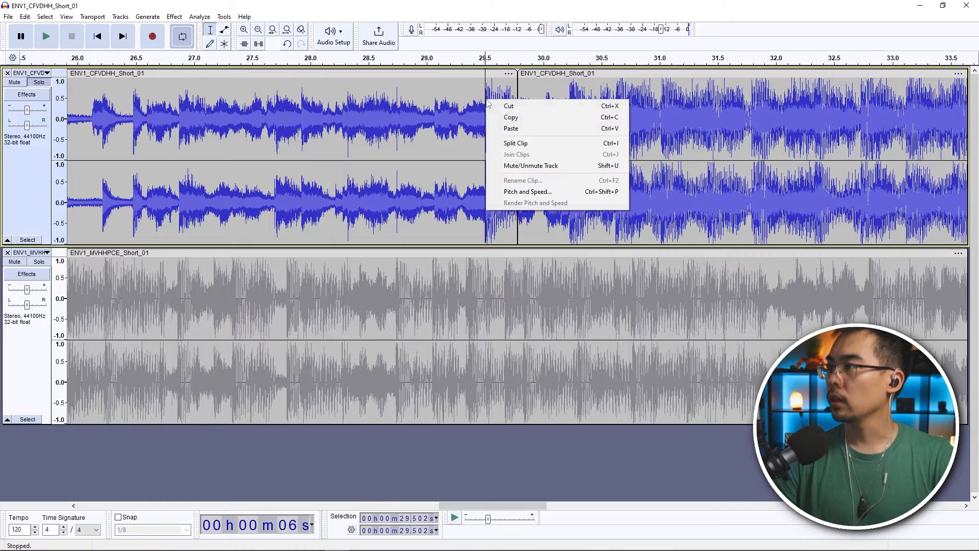
pyautogui.click(525, 143)
pyautogui.click(495, 77)
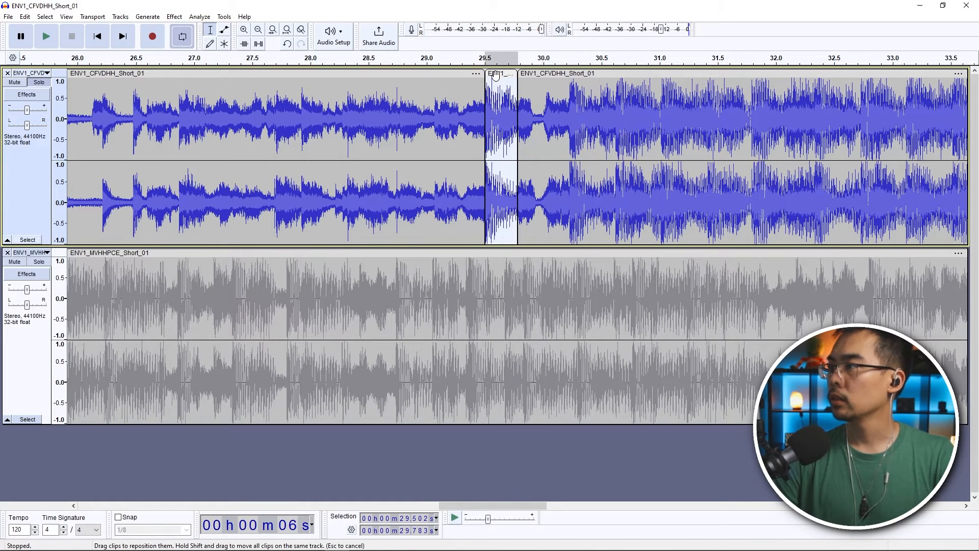
pyautogui.press('Delete')
# Step: Trim the second clip's opening by splitting at about 30.2 s and deleting the piece before it, and move the rest against the first clip
pyautogui.press('space')
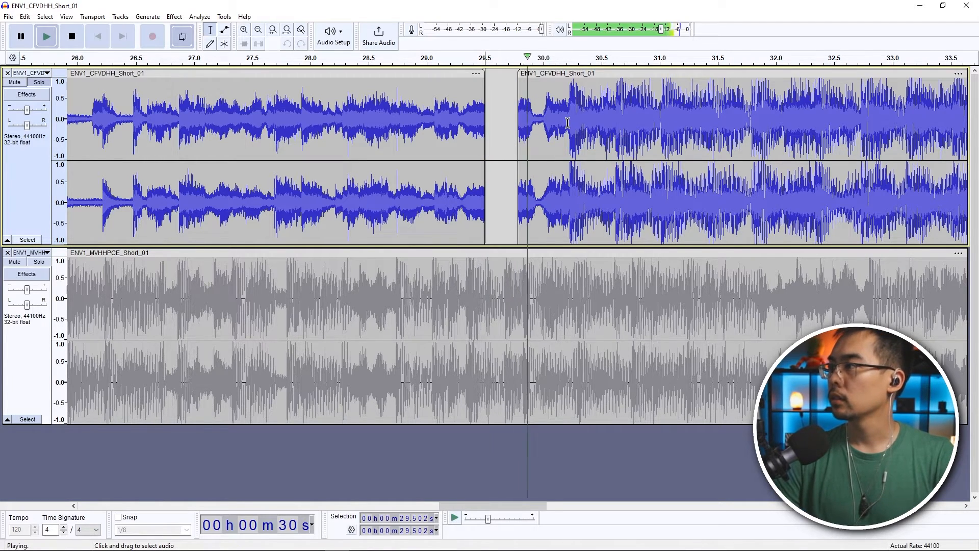
pyautogui.press('space')
pyautogui.click(570, 93)
pyautogui.rightClick(570, 94)
pyautogui.click(598, 137)
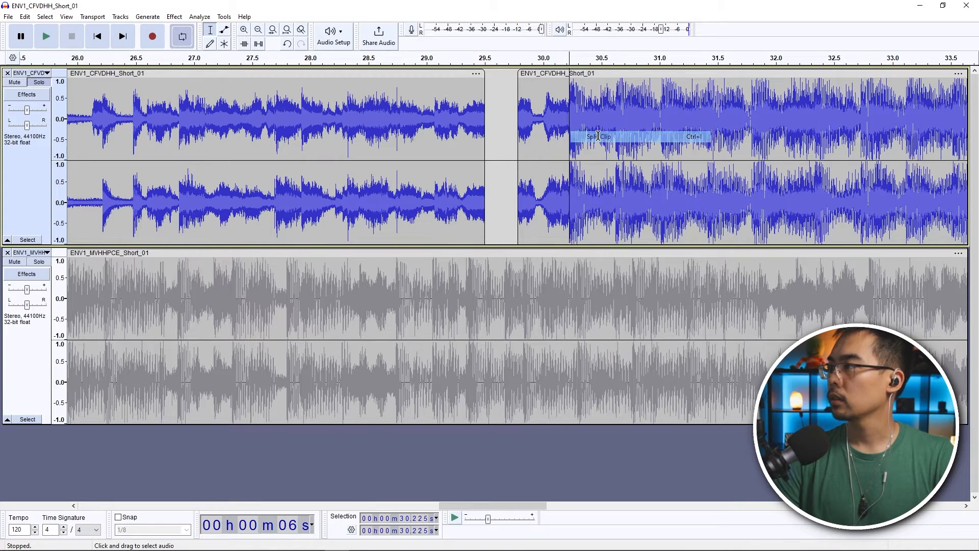
pyautogui.click(537, 75)
pyautogui.press('Delete')
pyautogui.moveTo(621, 73); pyautogui.dragTo(536, 73)
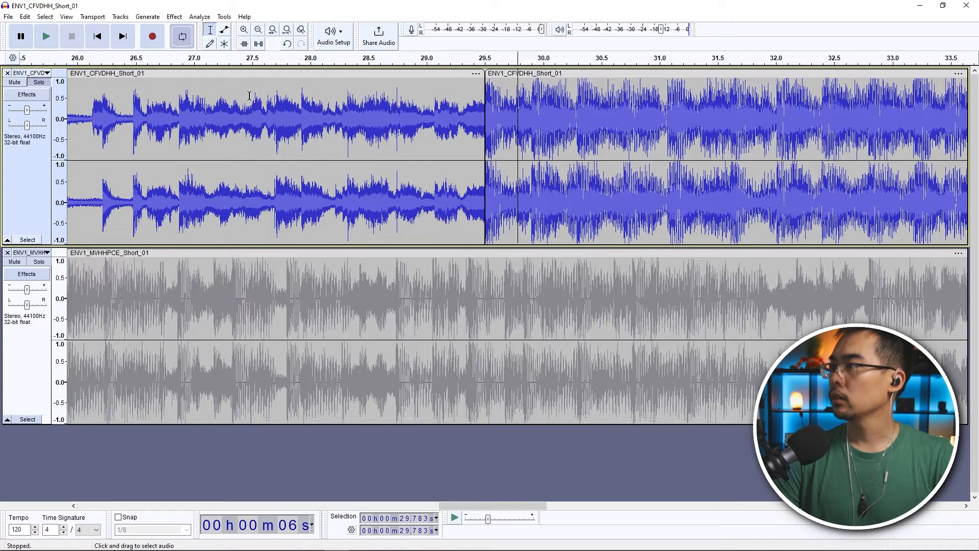
# Step: Play the first track from about 26.8 s across the new join, and return to the full project view
pyautogui.click(168, 129)
pyautogui.press('space')
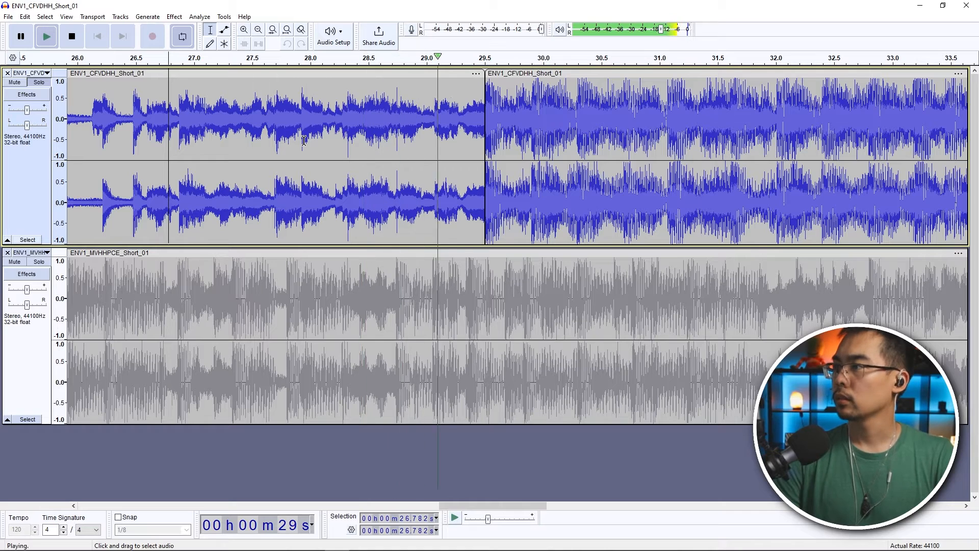
pyautogui.press('space')
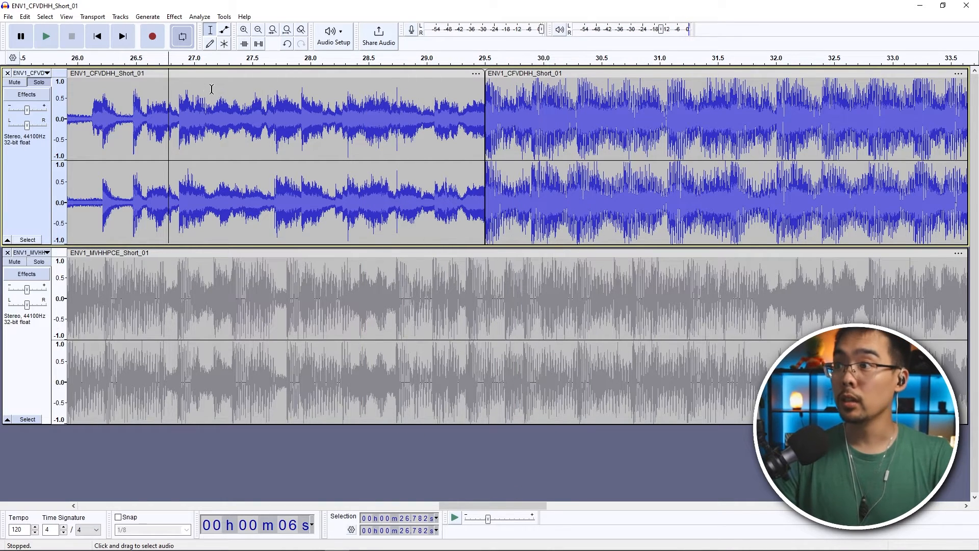
pyautogui.click(286, 30)
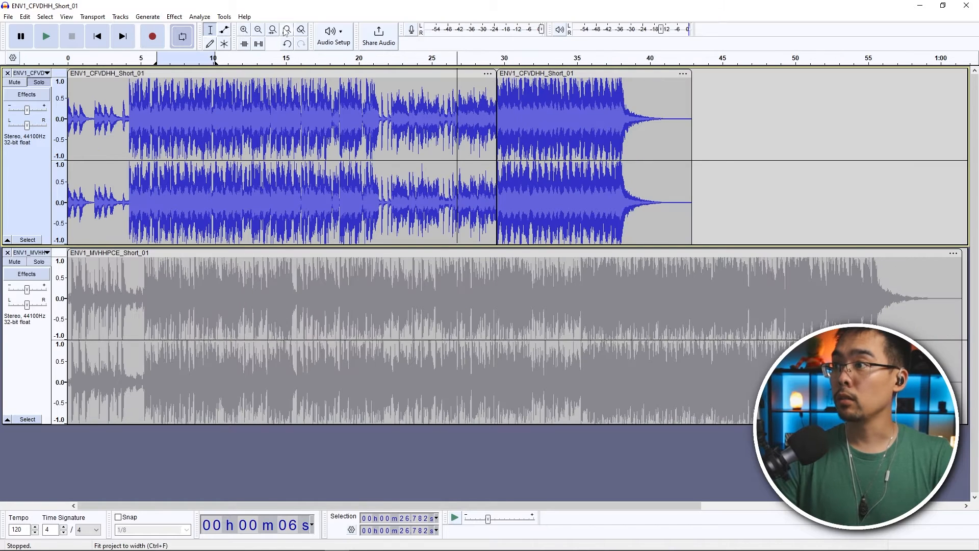
pyautogui.click(375, 120)
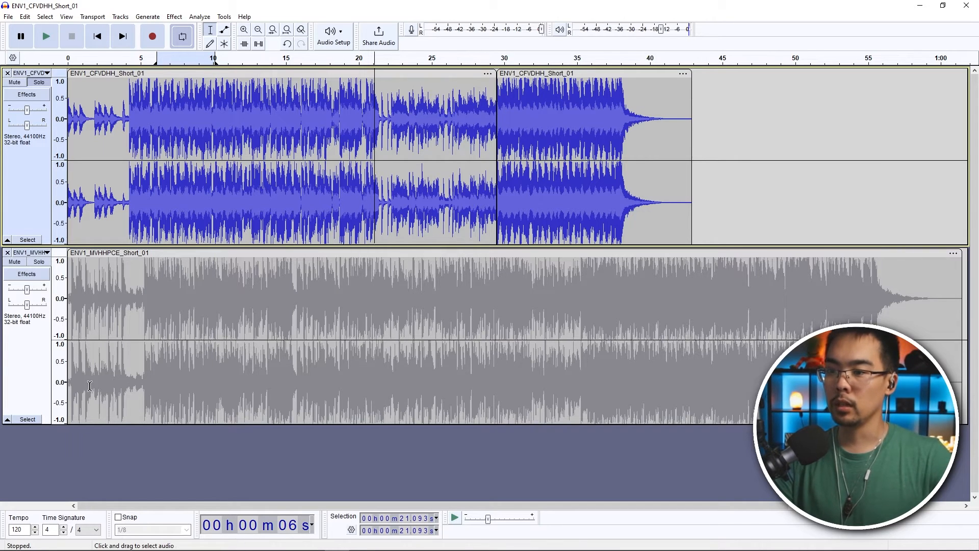
pyautogui.rightClick(118, 444)
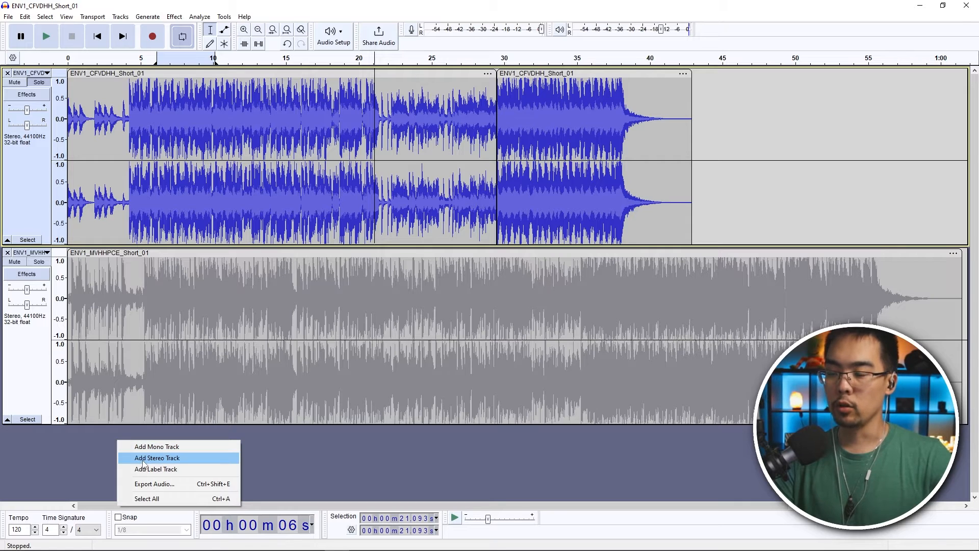
pyautogui.click(105, 432)
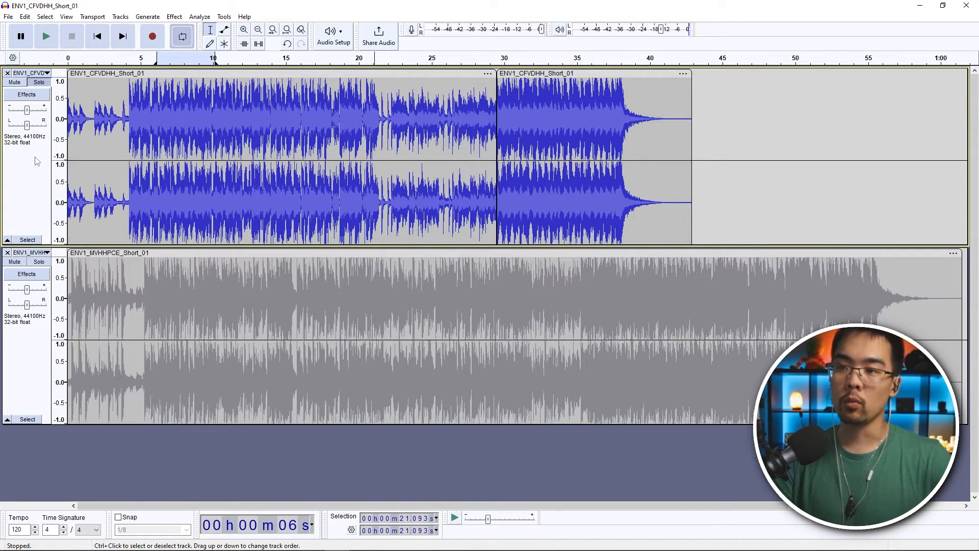
pyautogui.rightClick(143, 449)
pyautogui.click(162, 457)
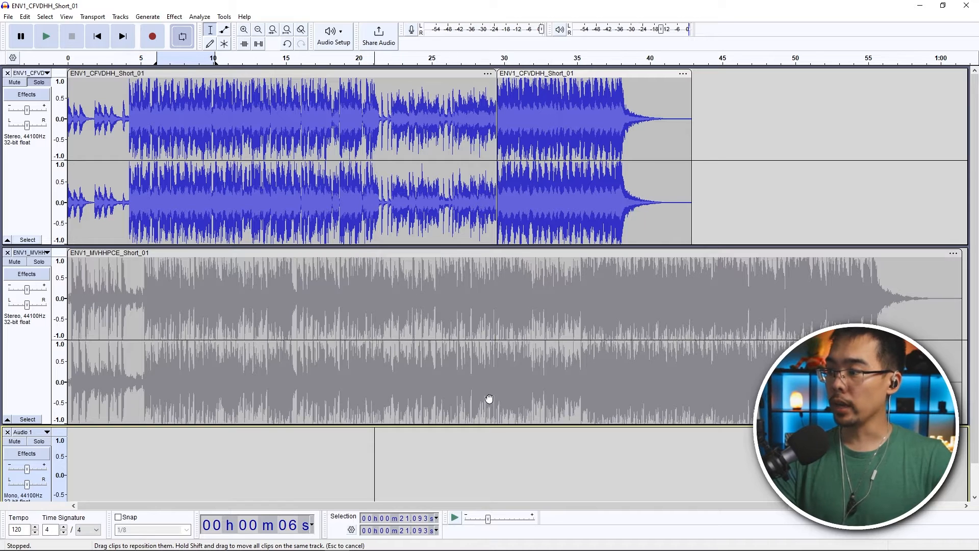
pyautogui.scroll(-1, 485, 461)
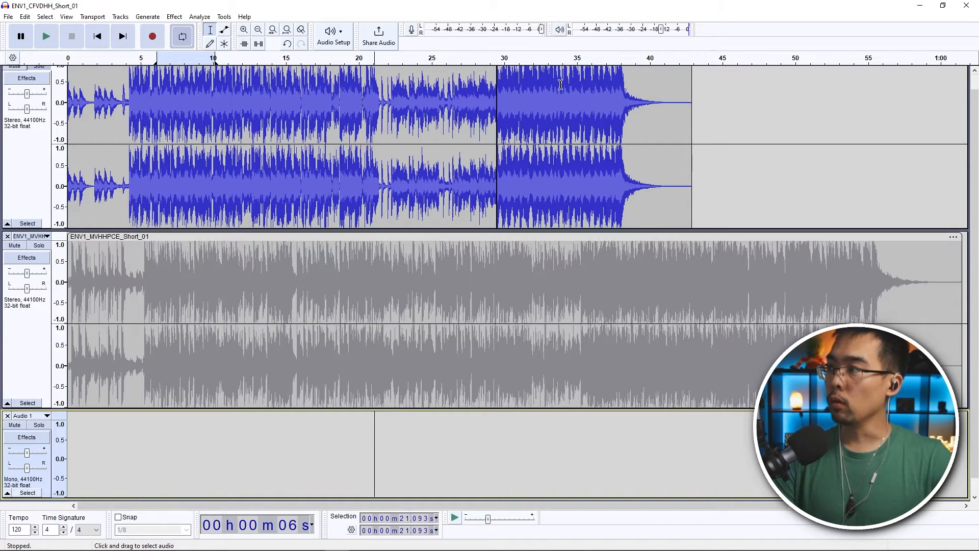
pyautogui.scroll(1, 459, 255)
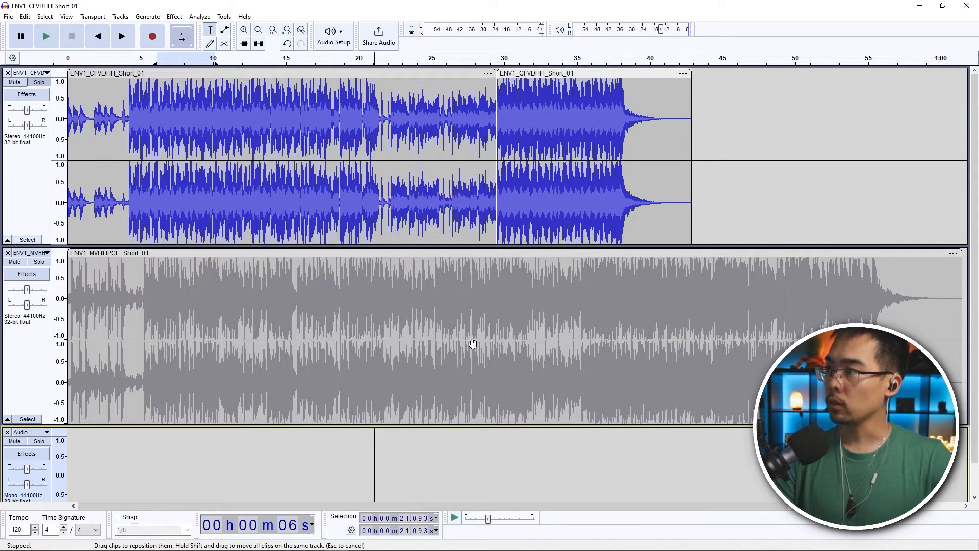
pyautogui.scroll(-1, 440, 462)
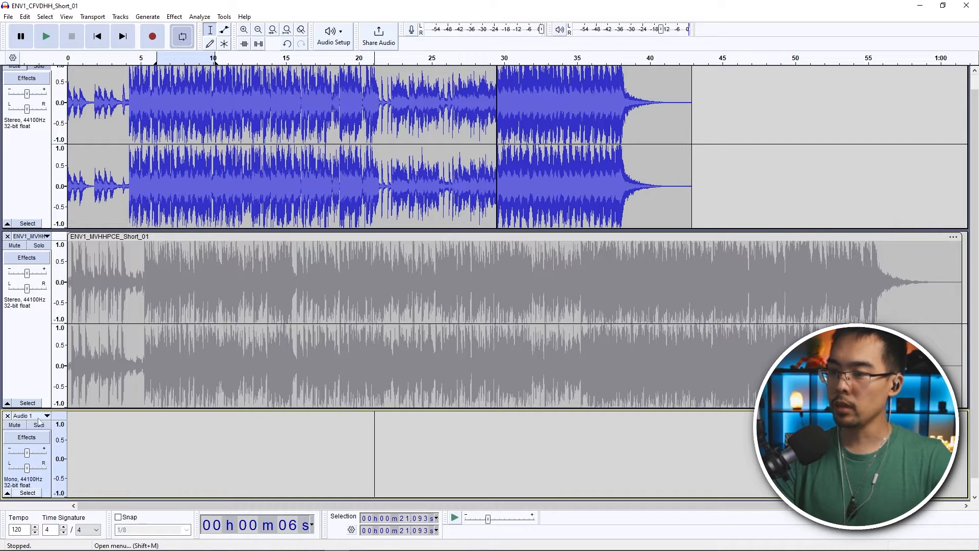
pyautogui.click(8, 417)
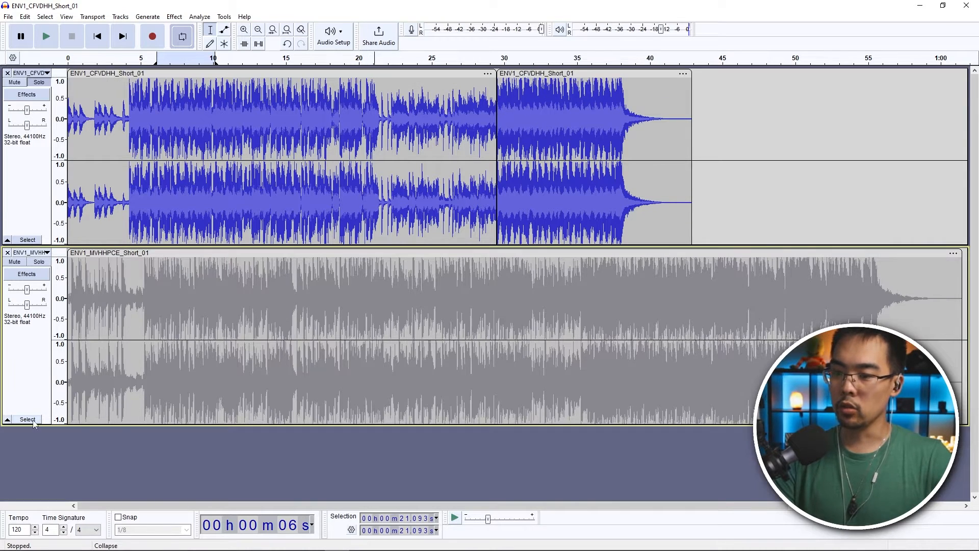
# Step: Add an empty stereo track and move it up between the two music tracks
pyautogui.rightClick(161, 447)
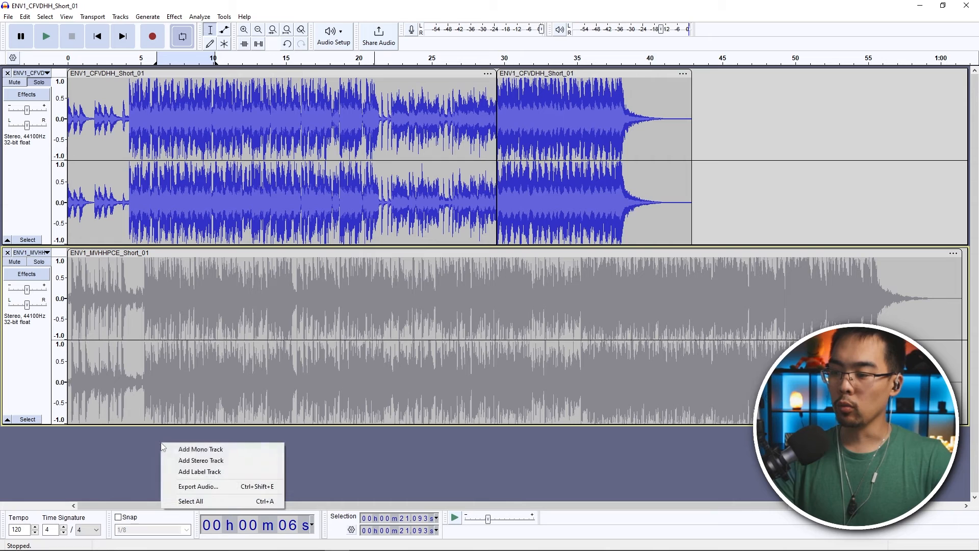
pyautogui.click(190, 459)
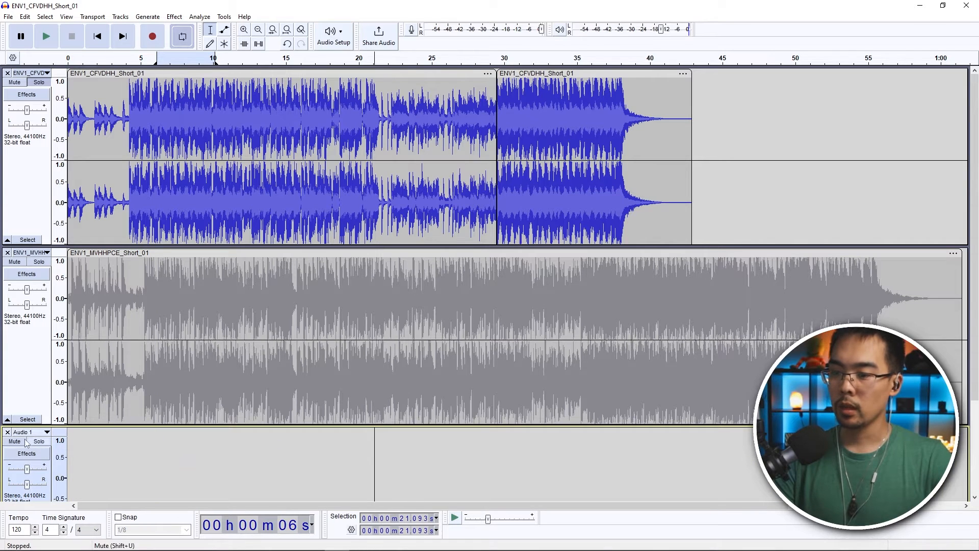
pyautogui.click(46, 433)
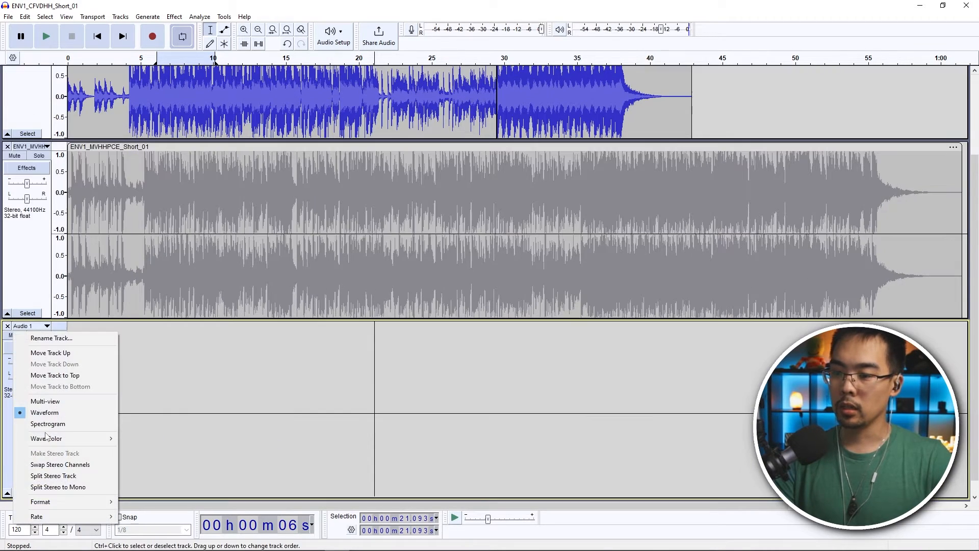
pyautogui.click(57, 353)
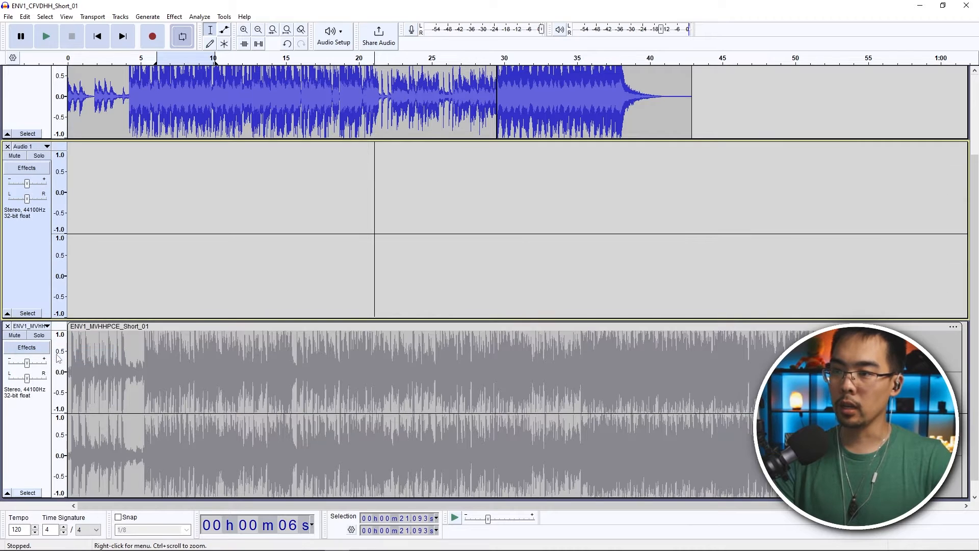
pyautogui.scroll(2, 615, 198)
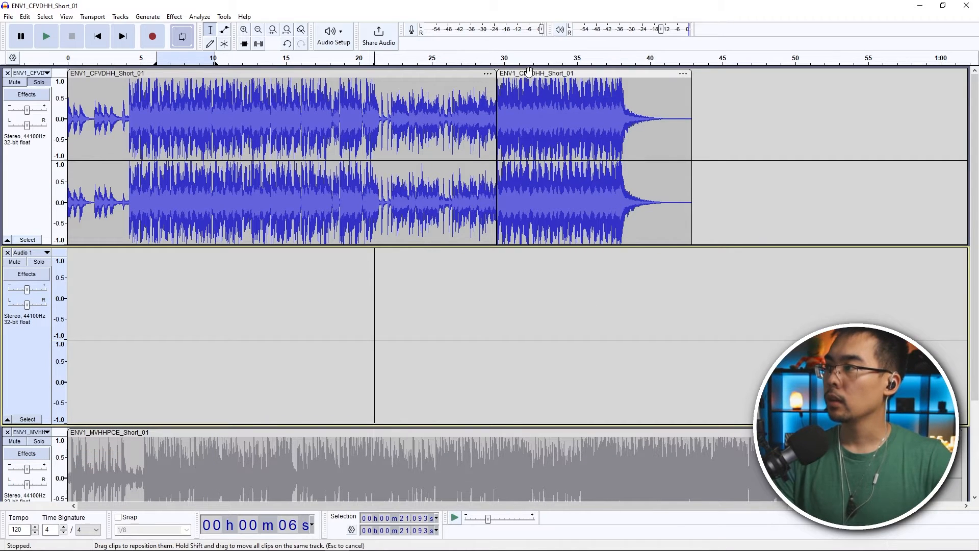
# Step: Move the first track's second clip down onto the new stereo track, and with that track soloed extend the clip's start to about 28.8 s
pyautogui.moveTo(529, 73); pyautogui.dragTo(529, 282)
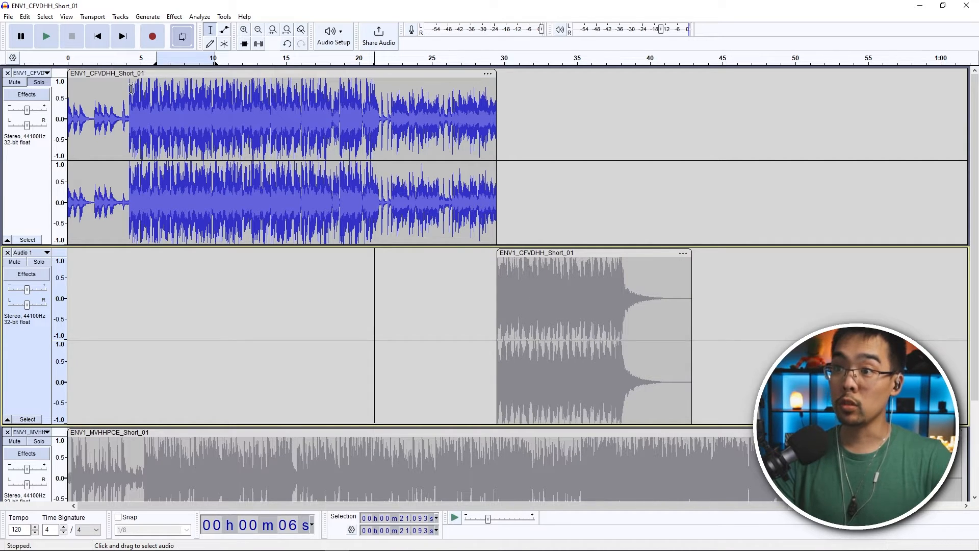
pyautogui.click(37, 262)
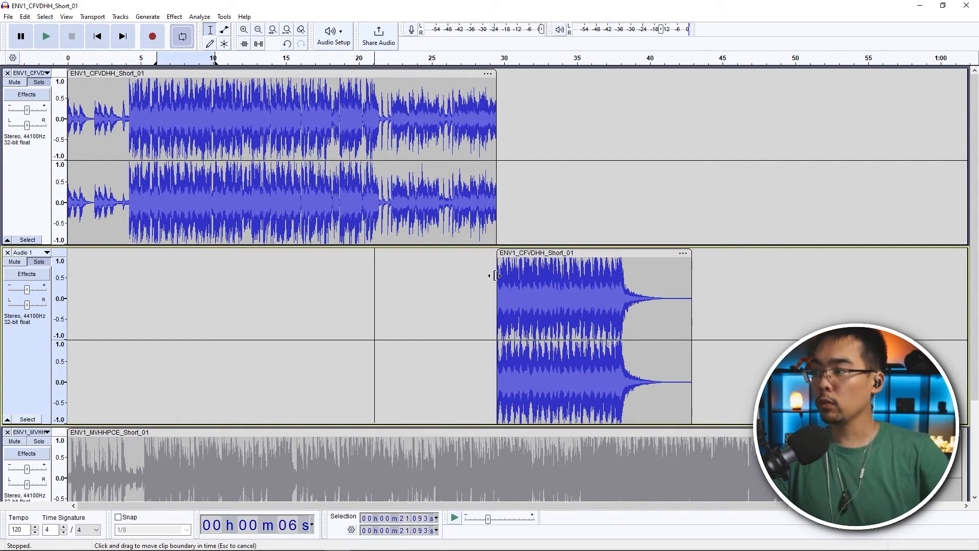
pyautogui.moveTo(495, 275); pyautogui.dragTo(486, 276)
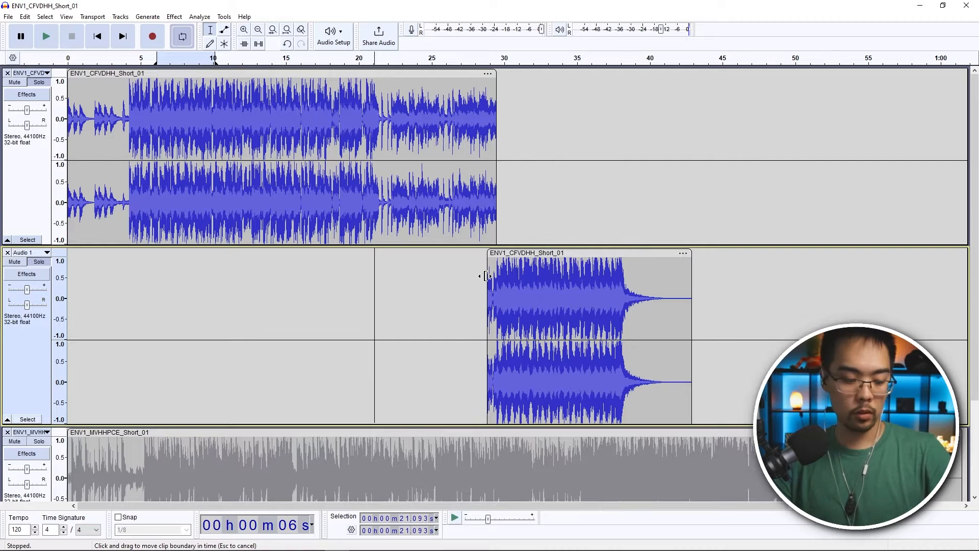
# Step: Undo the extension of the Audio 1 clip's start, and look closely at where the two clips meet
pyautogui.hotkey('ctrl', 'z')
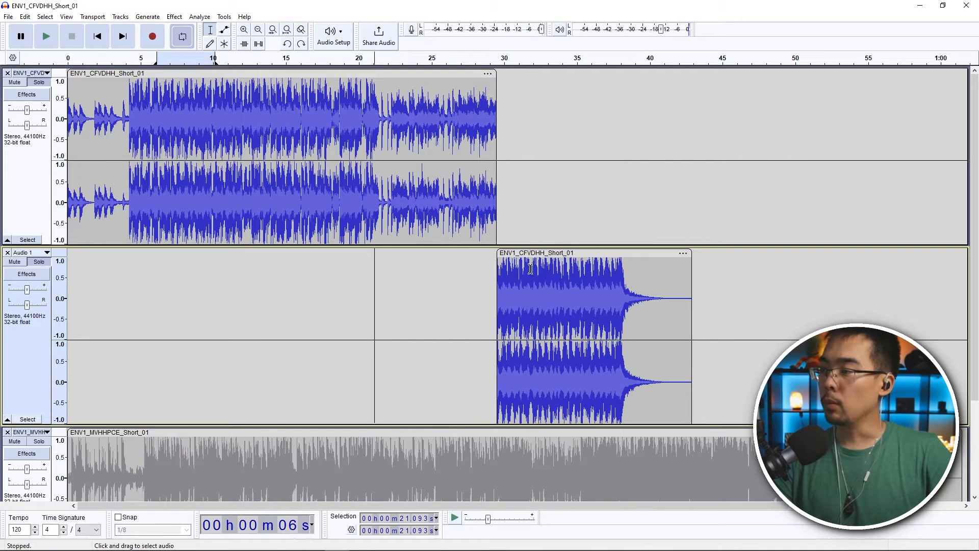
pyautogui.click(495, 63)
pyautogui.press('space')
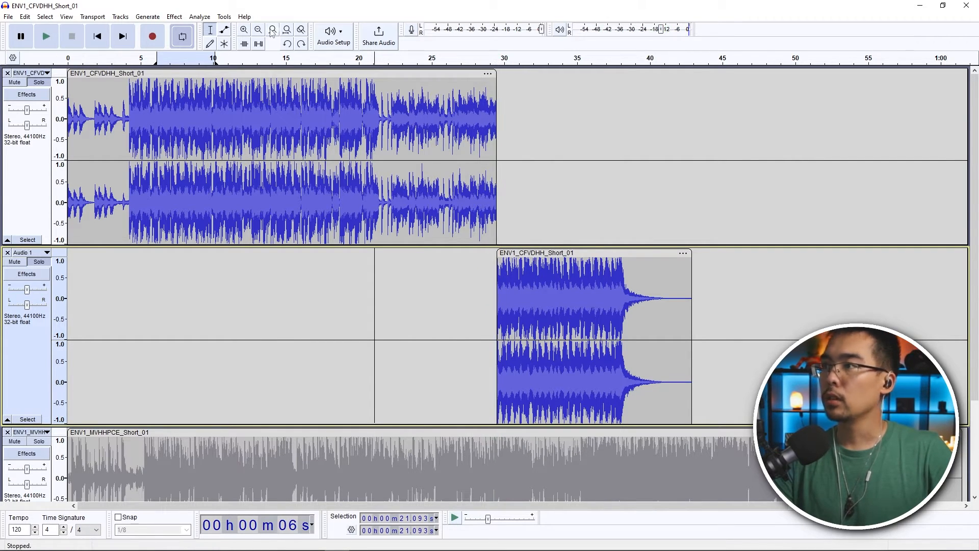
pyautogui.click(244, 29)
pyautogui.click(243, 30)
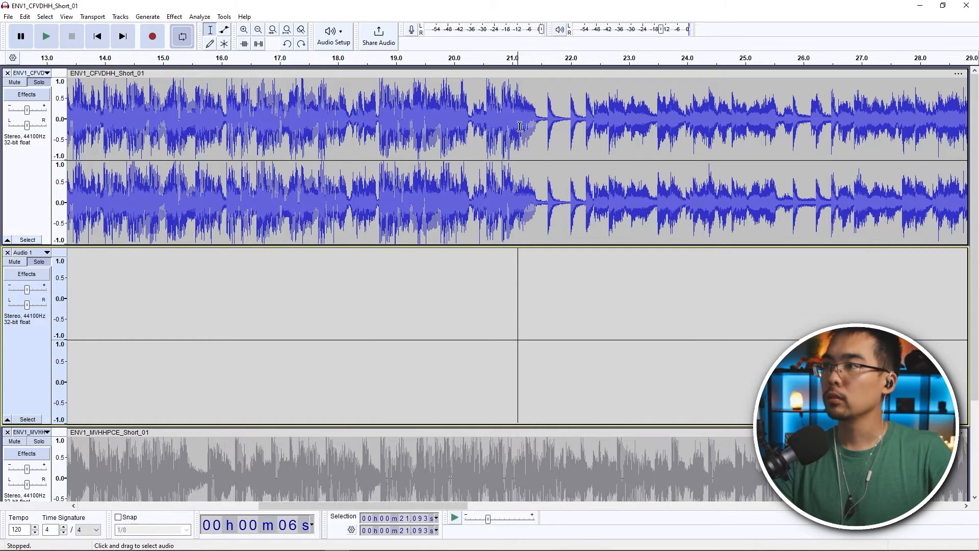
pyautogui.moveTo(301, 507); pyautogui.dragTo(404, 504)
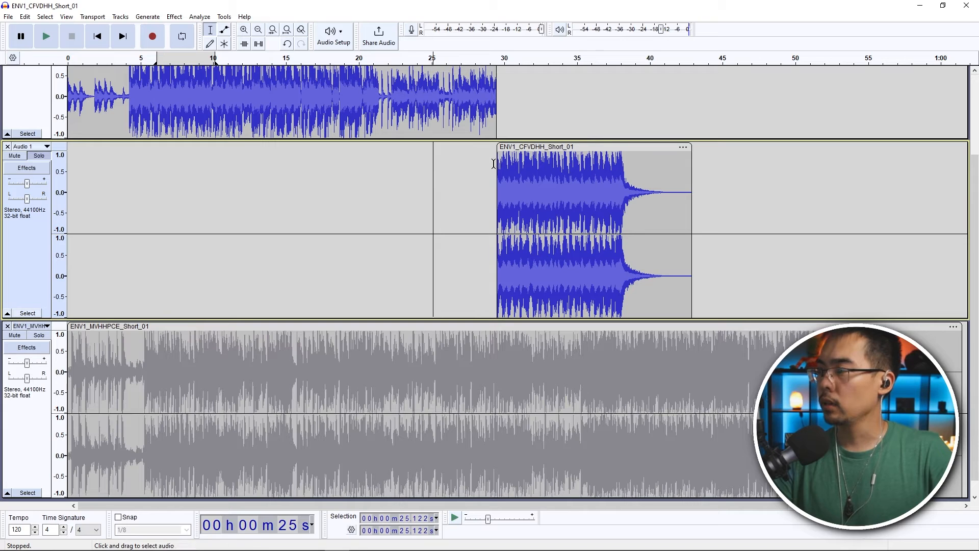
# Step: Try extending the Audio 1 clip's start to about 28.7 s and moving it to the first clip's end, and undo both changes
pyautogui.scroll(3, 493, 164)
pyautogui.moveTo(494, 270)
pyautogui.mouseDown()
pyautogui.moveTo(469, 269)
pyautogui.moveTo(498, 269)
pyautogui.mouseUp()
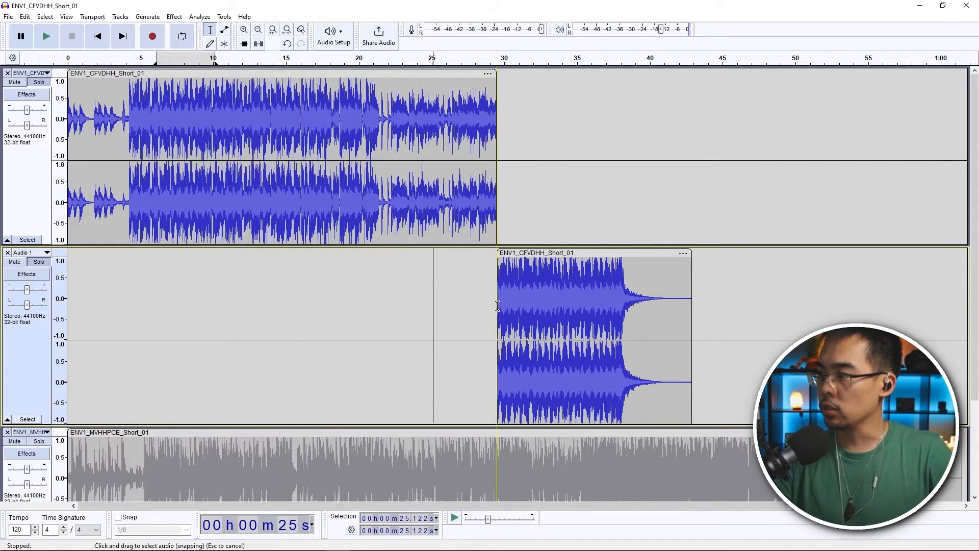
pyautogui.click(499, 261)
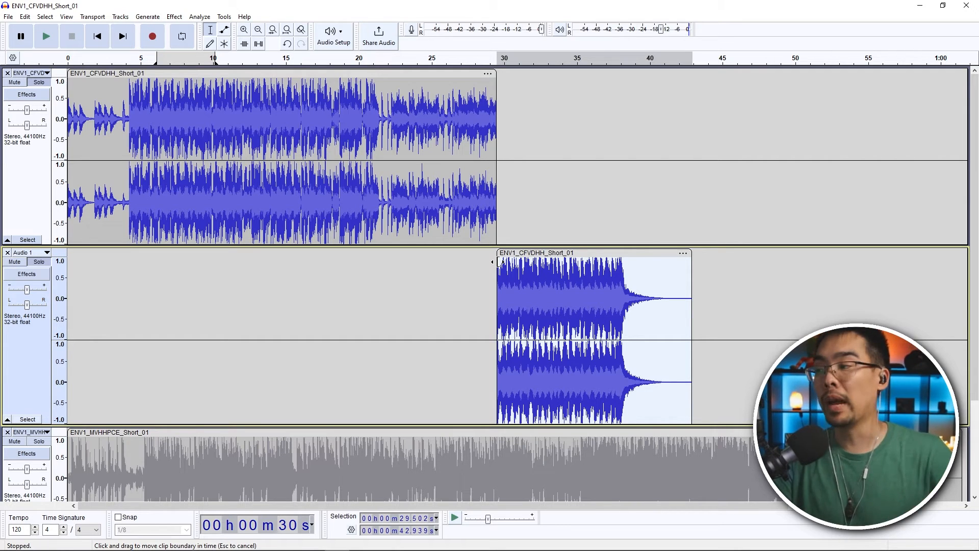
pyautogui.moveTo(498, 262); pyautogui.dragTo(487, 262)
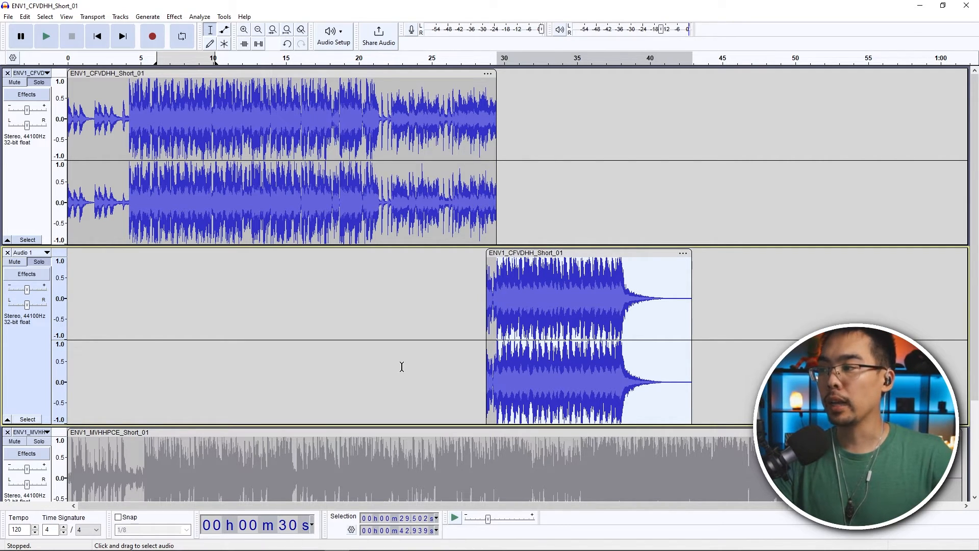
pyautogui.click(421, 311)
pyautogui.moveTo(534, 252); pyautogui.dragTo(545, 251)
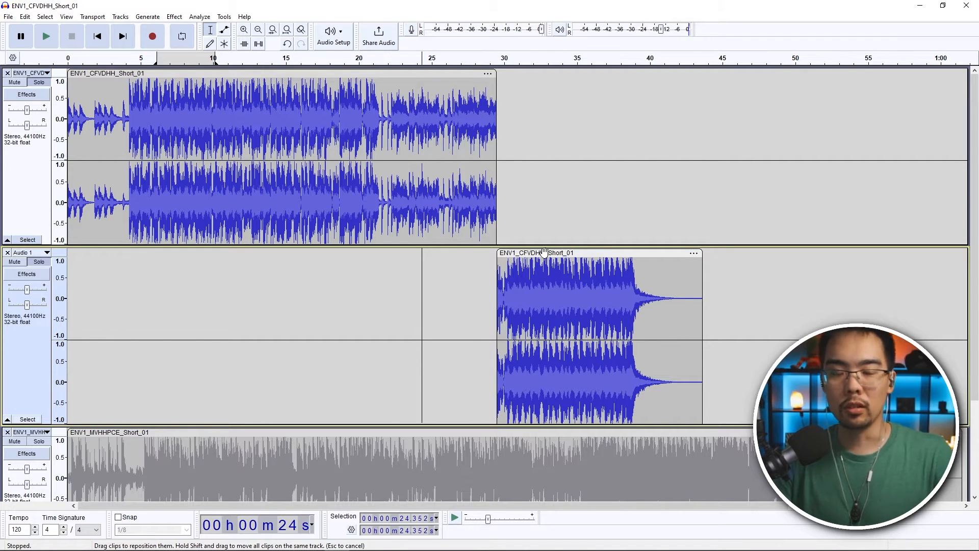
pyautogui.hotkey('ctrl', 'z')
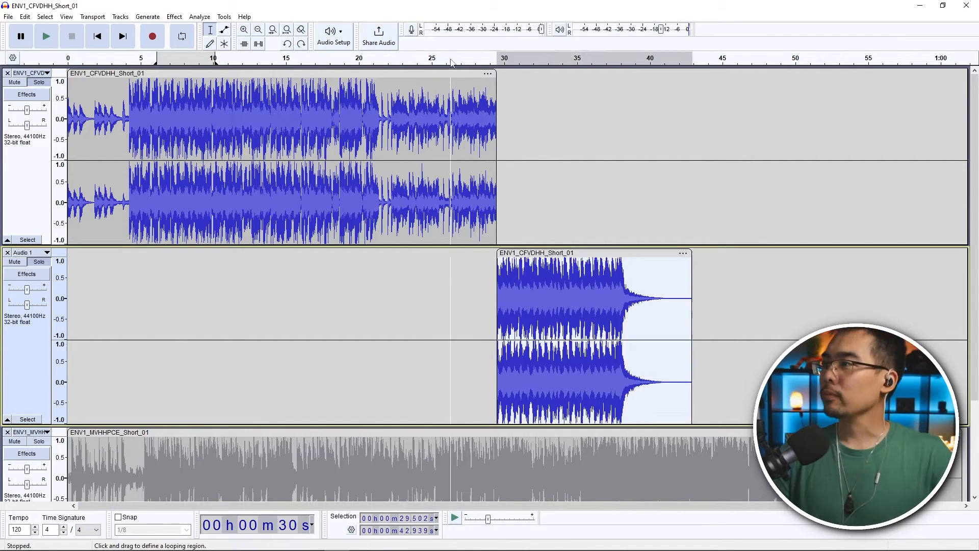
# Step: Play the tracks from about 24.2 s across the transition into the Audio 1 clip
pyautogui.click(419, 113)
pyautogui.press('space')
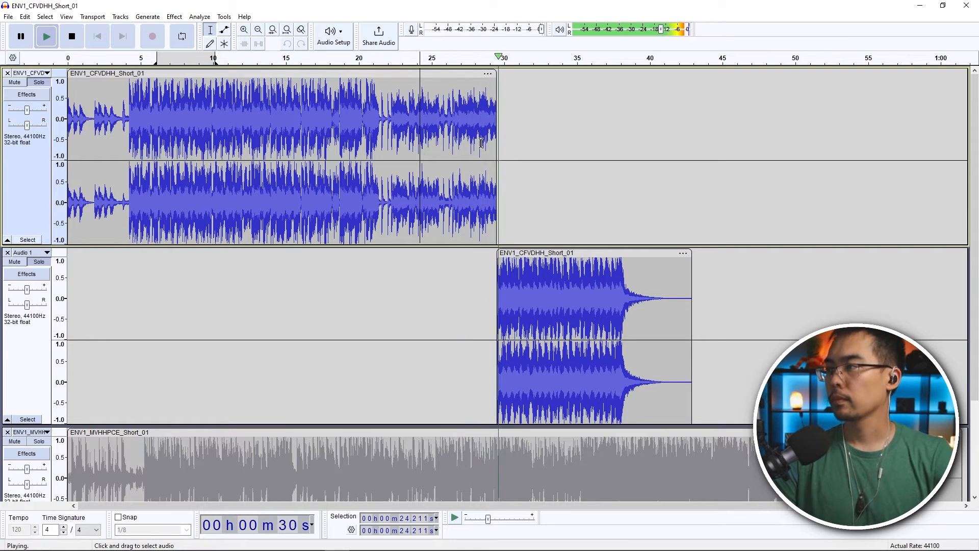
pyautogui.press('space')
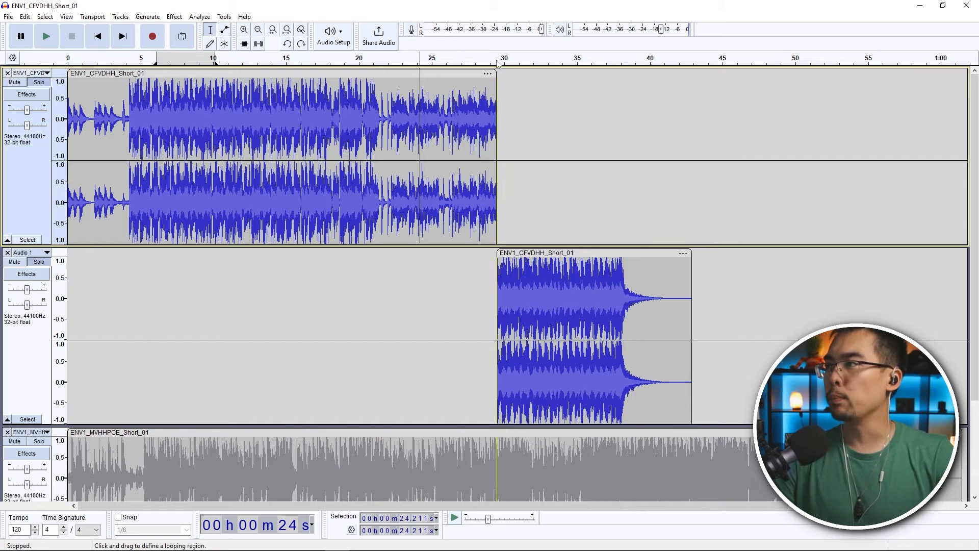
# Step: Extend the first track's clip end to about 29.6 s and the Audio 1 clip's start slightly earlier so the clips overlap
pyautogui.click(493, 82)
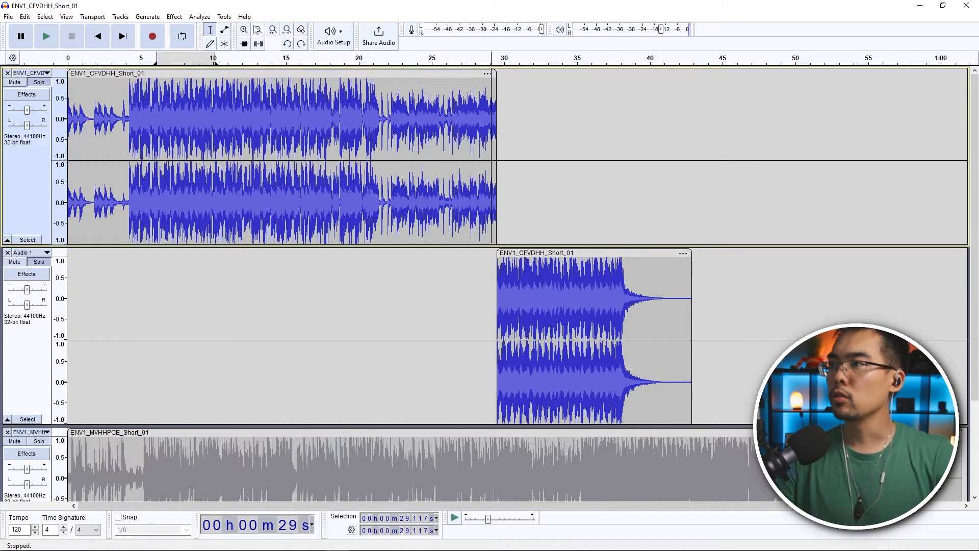
pyautogui.click(245, 30)
pyautogui.click(244, 30)
pyautogui.click(245, 30)
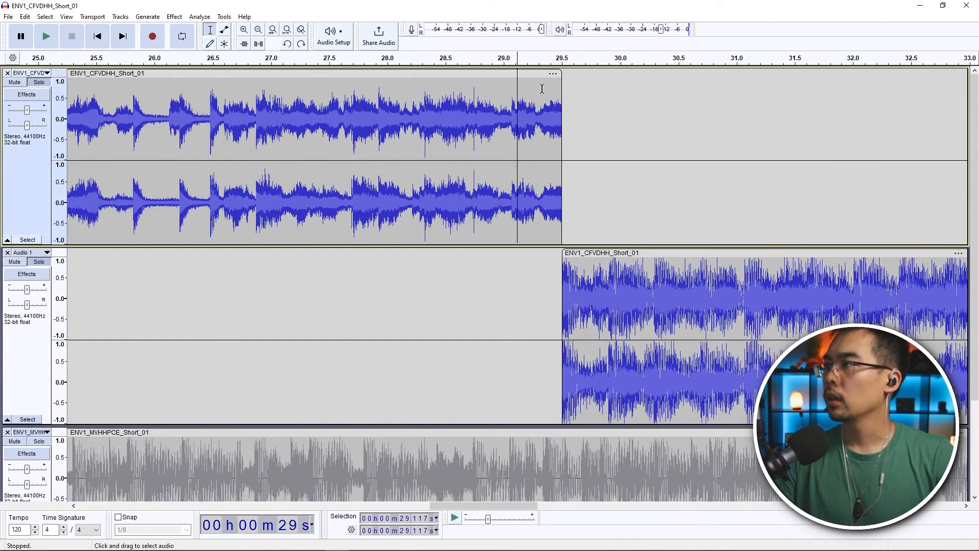
pyautogui.moveTo(559, 77); pyautogui.dragTo(572, 79)
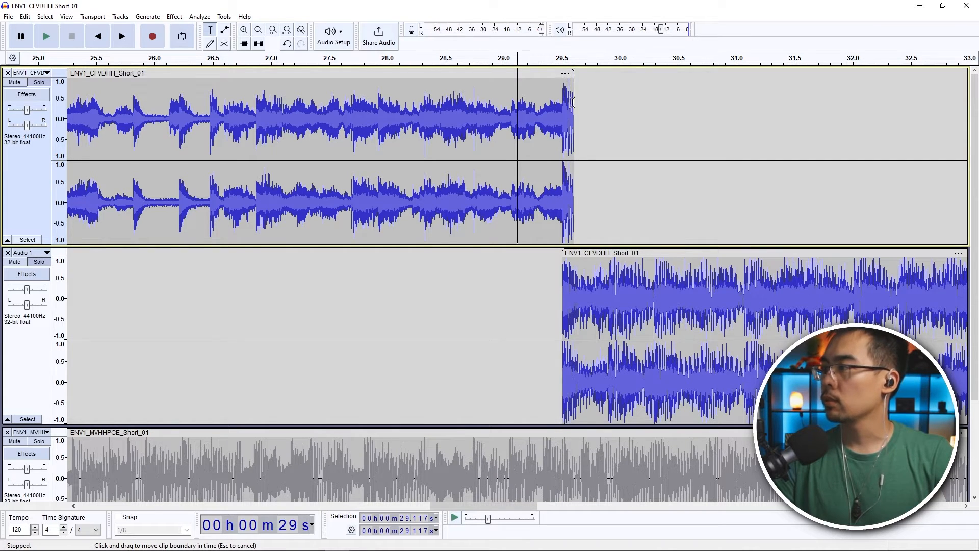
pyautogui.moveTo(565, 257); pyautogui.dragTo(561, 257)
# Step: Mark the first track's beat at about 29.51 s and shift the Audio 1 clip to start at about 29.50 s
pyautogui.click(563, 98)
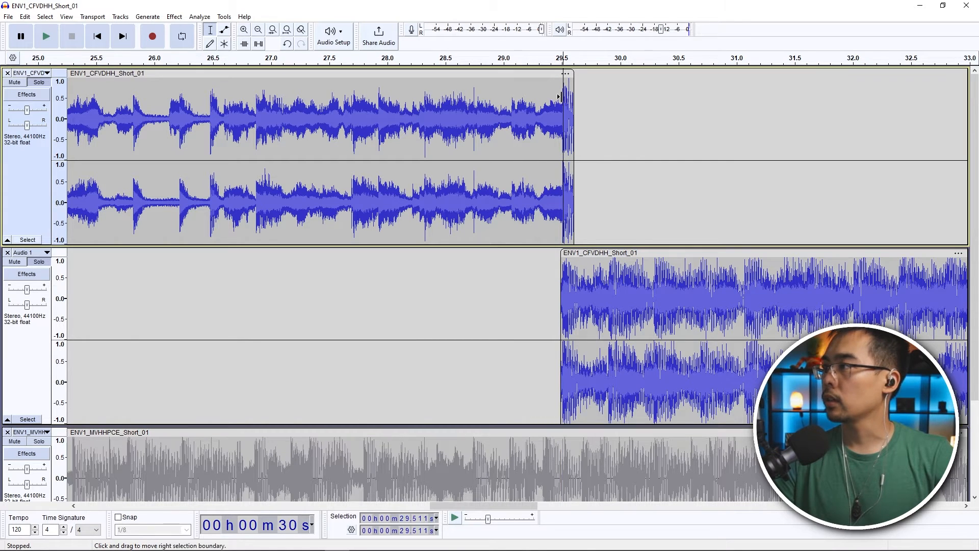
pyautogui.click(244, 29)
pyautogui.click(244, 30)
pyautogui.click(244, 29)
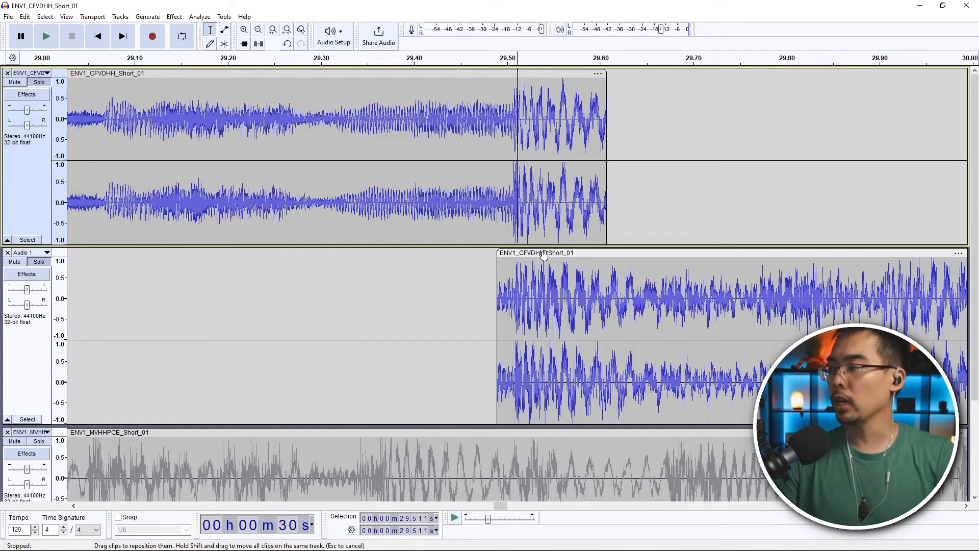
pyautogui.moveTo(548, 255); pyautogui.dragTo(556, 255)
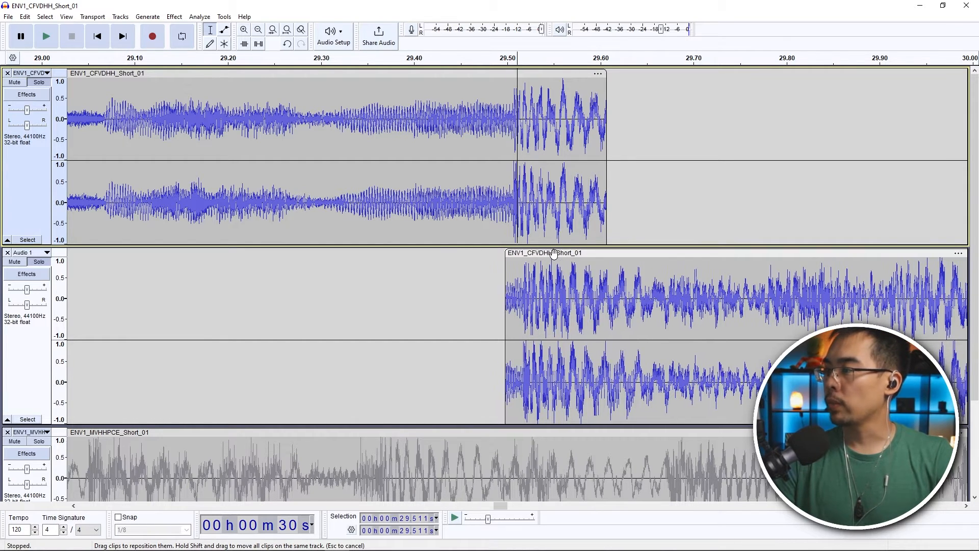
# Step: Play the overlap from about 29.1 s, and again from about 27.6 s with more of the lead-in
pyautogui.click(121, 119)
pyautogui.press('space')
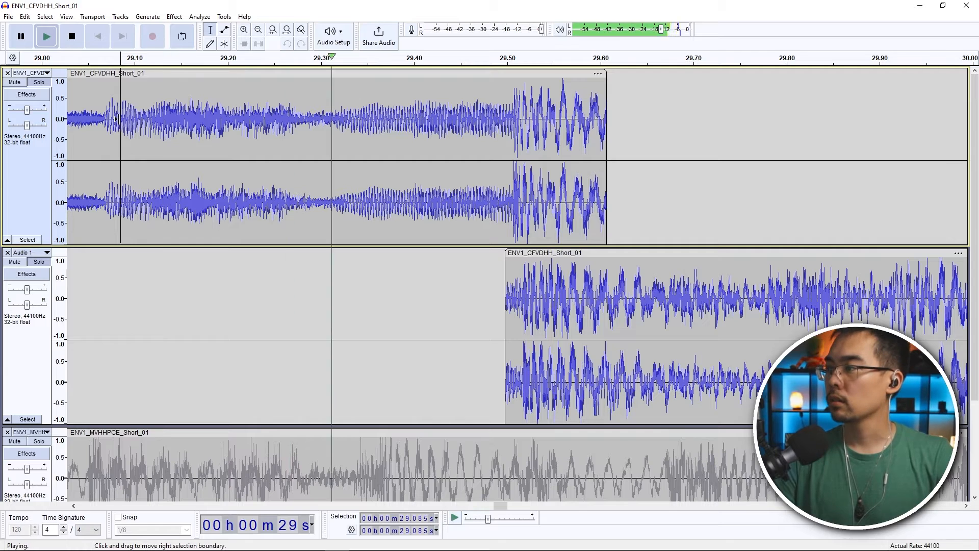
pyautogui.press('space')
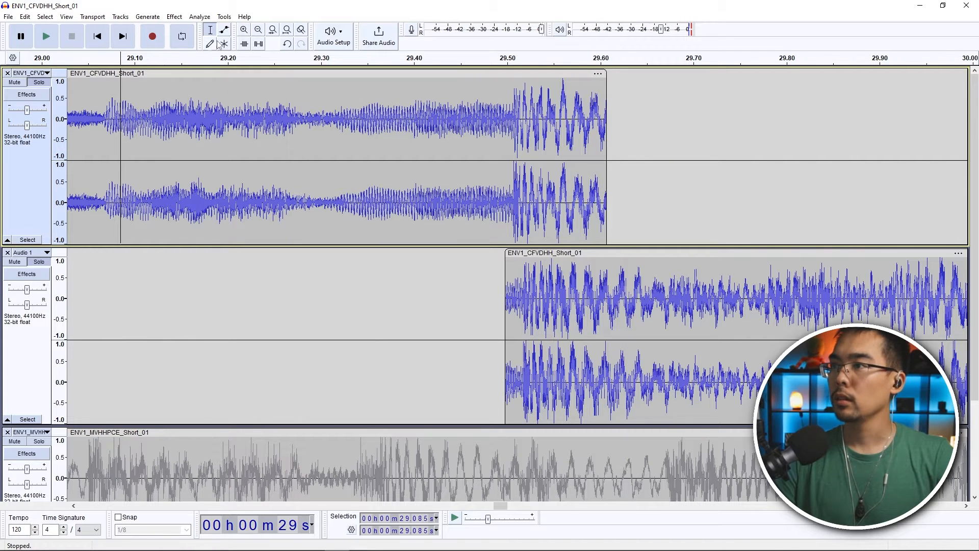
pyautogui.click(258, 31)
pyautogui.click(258, 31)
pyautogui.click(258, 31)
pyautogui.click(258, 31)
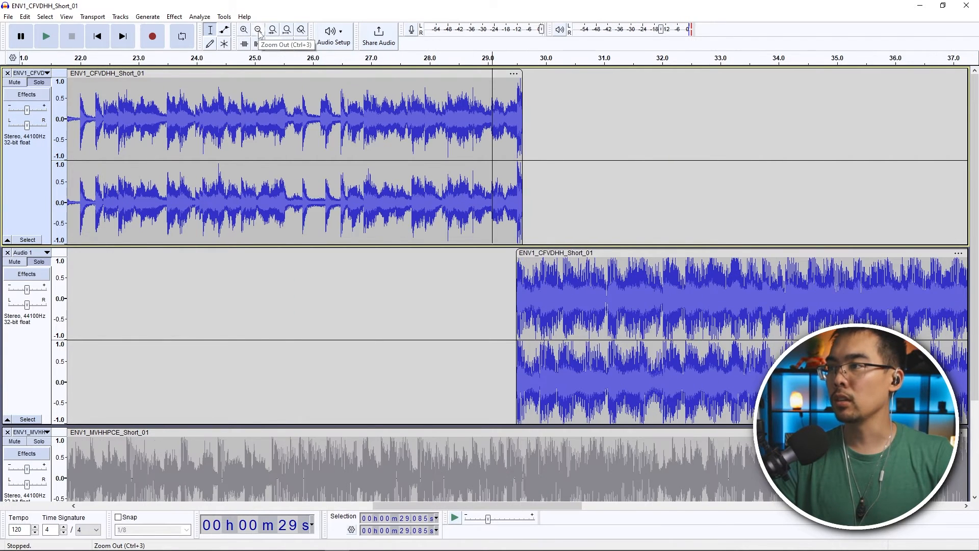
pyautogui.click(428, 123)
pyautogui.click(404, 121)
pyautogui.press('space')
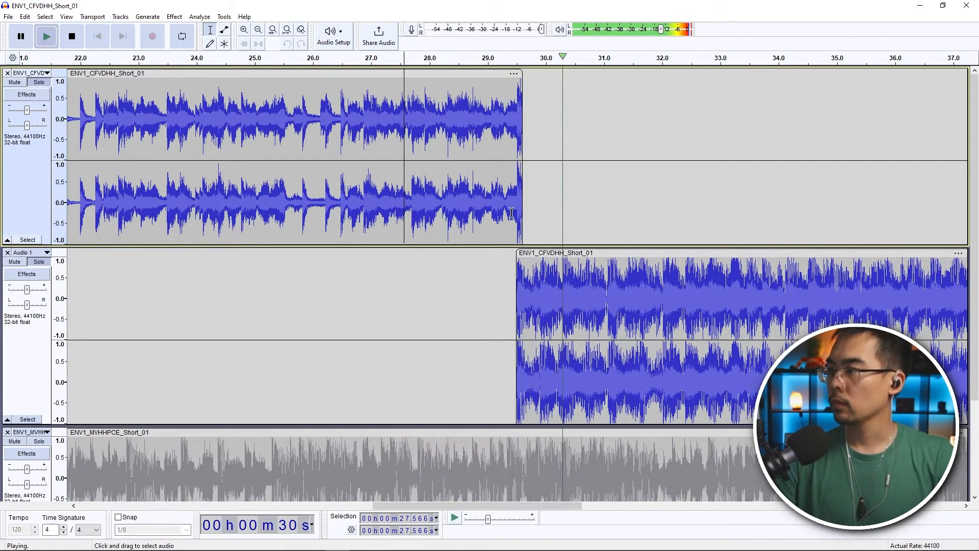
pyautogui.press('space')
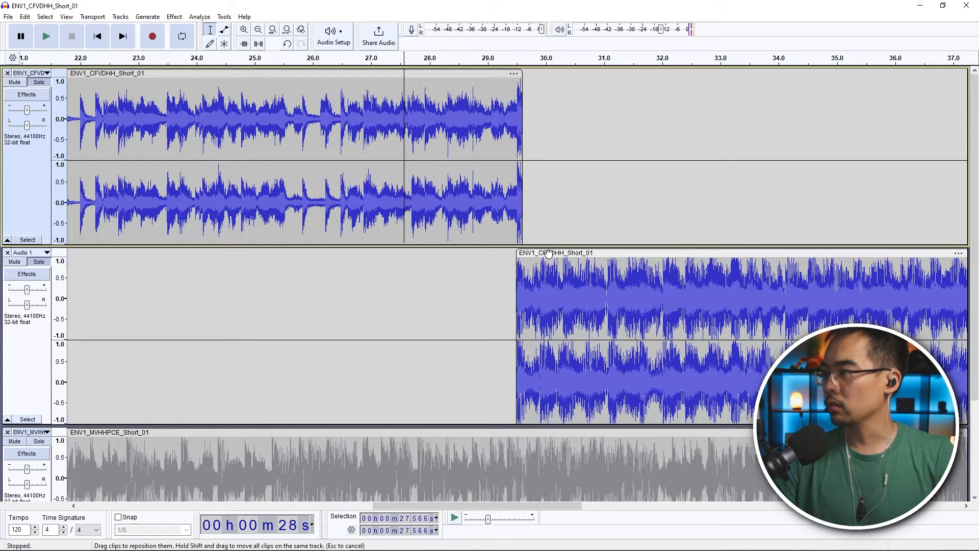
# Step: Try moving the Audio 1 clip to start at about 29.55 s, play the join from about 27.3 s, and undo the move
pyautogui.moveTo(550, 254); pyautogui.dragTo(553, 254)
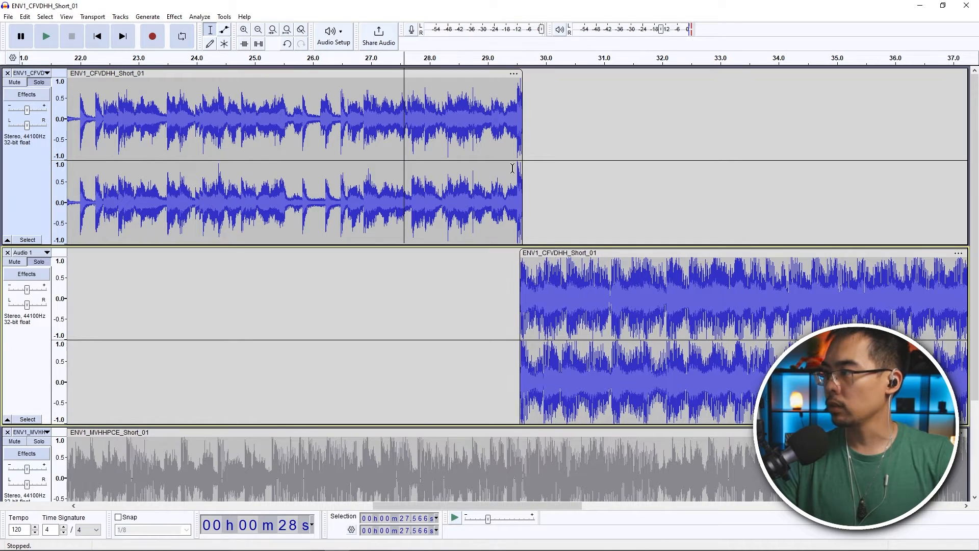
pyautogui.click(389, 110)
pyautogui.press('space')
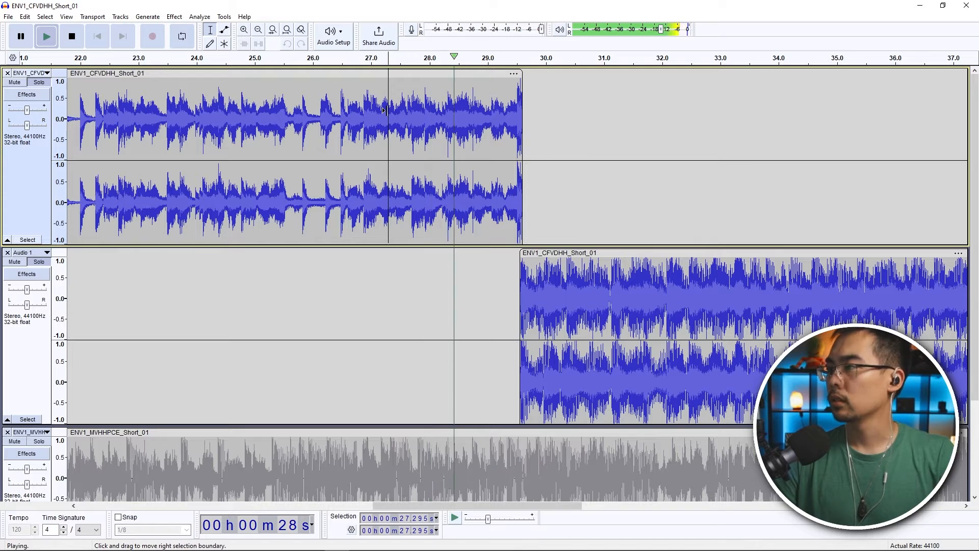
pyautogui.press('space')
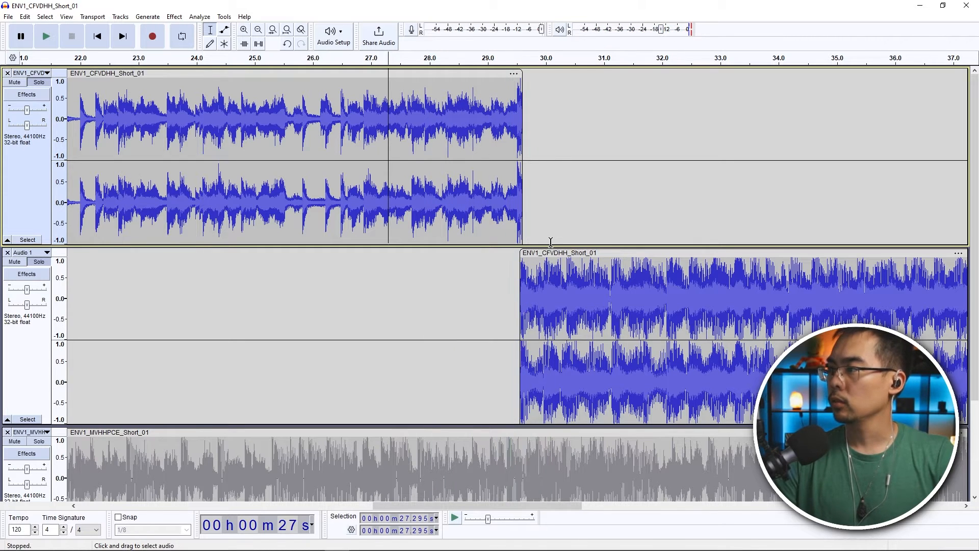
pyautogui.hotkey('ctrl', 'z')
# Step: Play the overlapping clips again from about 26.9 s to check the transition
pyautogui.click(367, 116)
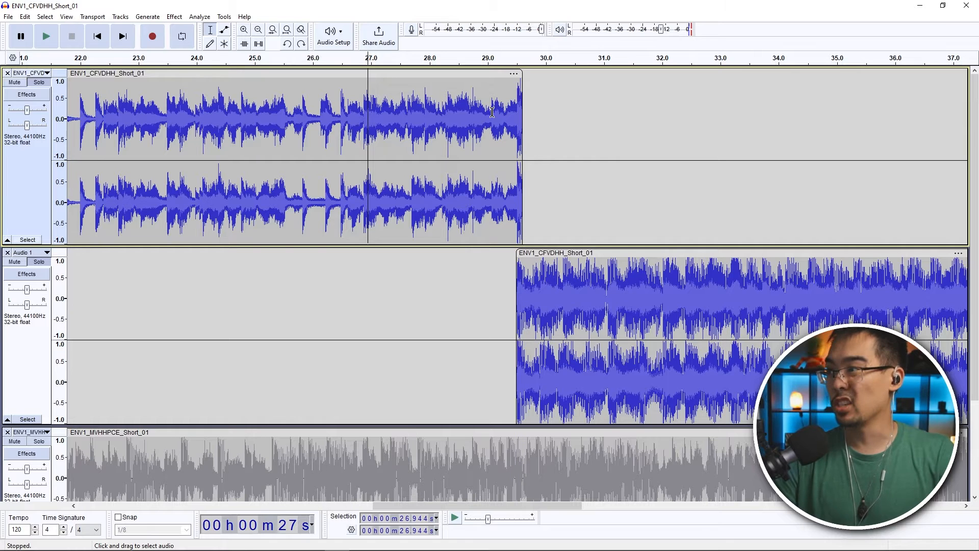
pyautogui.press('space')
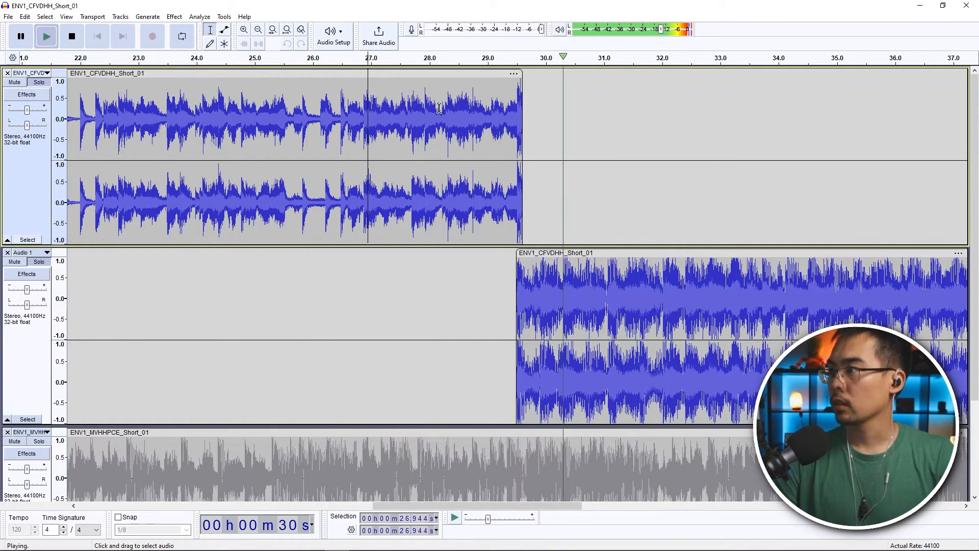
pyautogui.press('space')
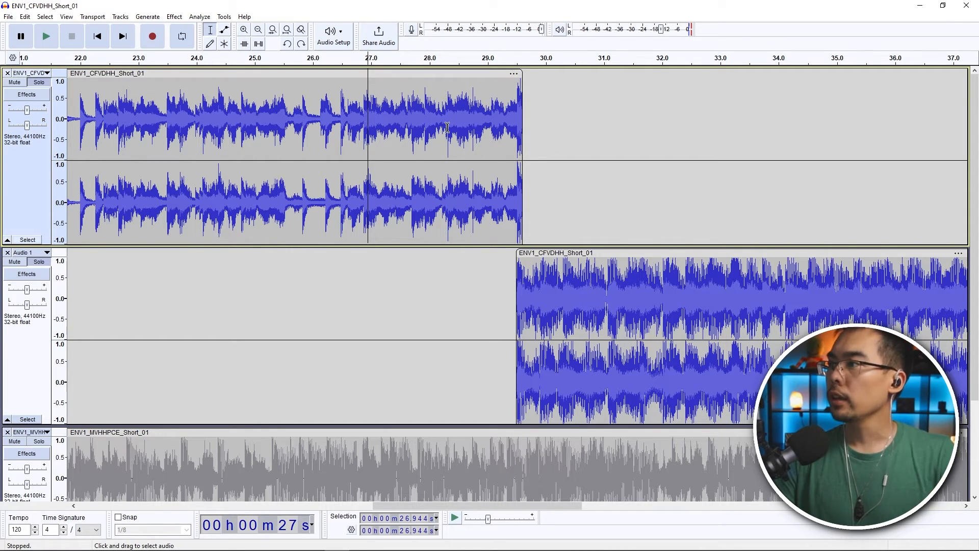
# Step: In the full project view, play the Audio 1 clip's ending from about 36 s and again just before its fade-out
pyautogui.click(285, 32)
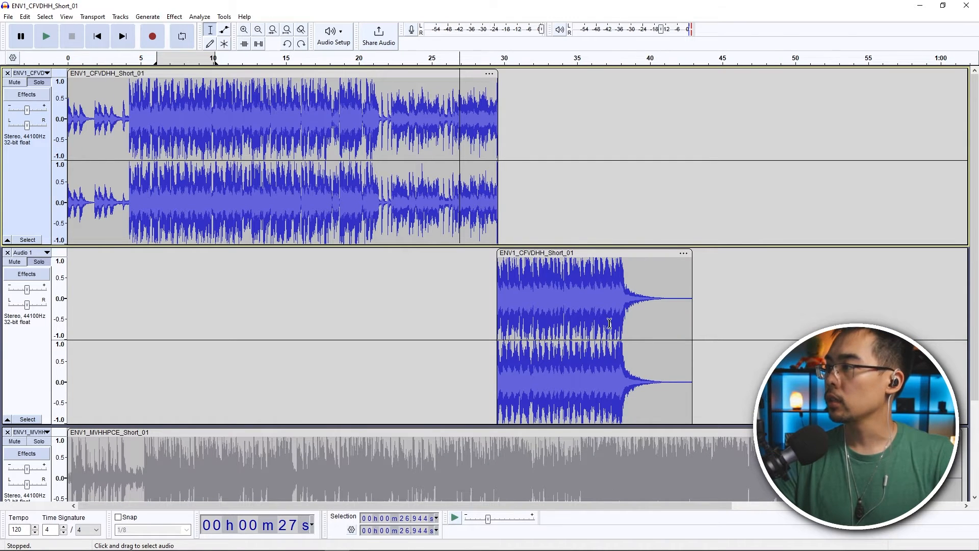
pyautogui.click(592, 301)
pyautogui.press('space')
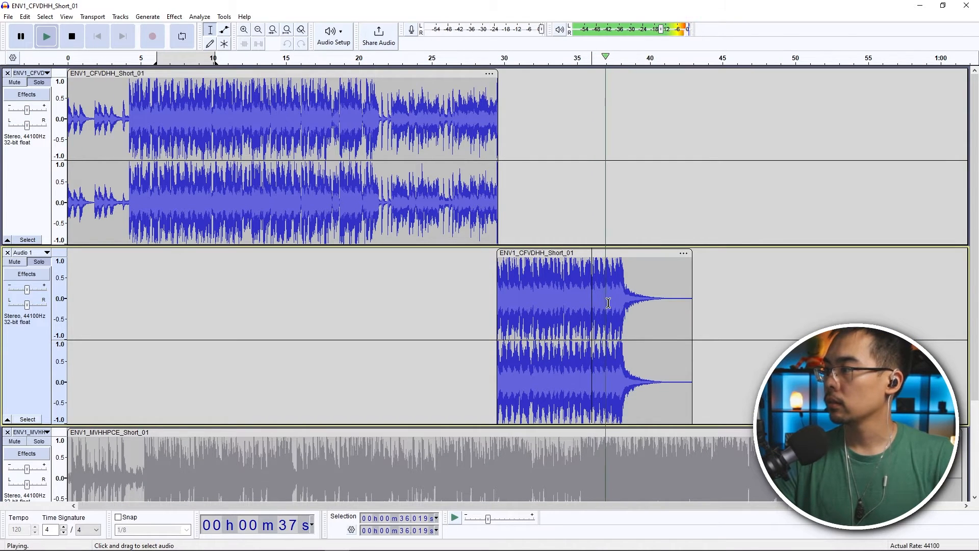
pyautogui.press('space')
pyautogui.click(618, 270)
pyautogui.press('space')
pyautogui.press('space')
# Step: Play the Audio 1 clip from about 35.4 s up to the start of its fade-out to locate the last beat
pyautogui.click(621, 269)
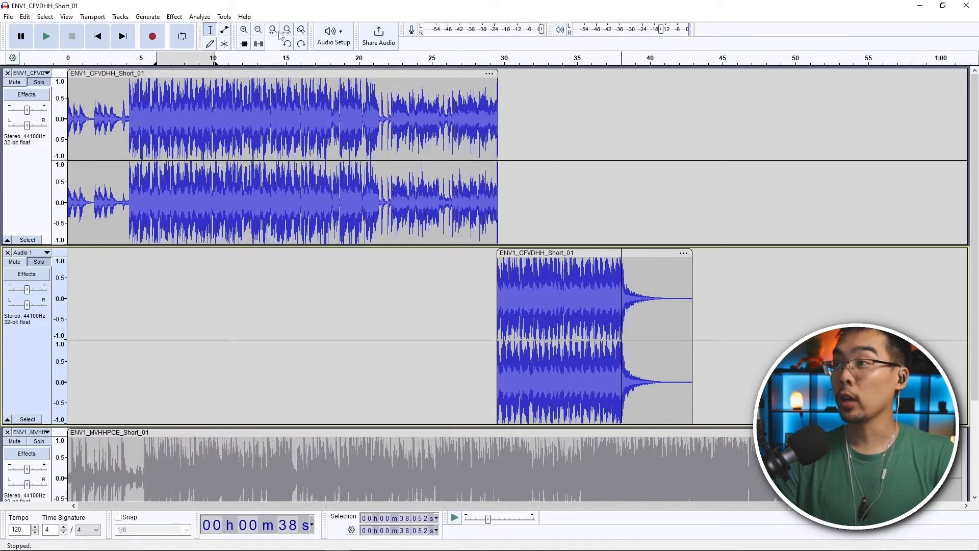
pyautogui.click(245, 29)
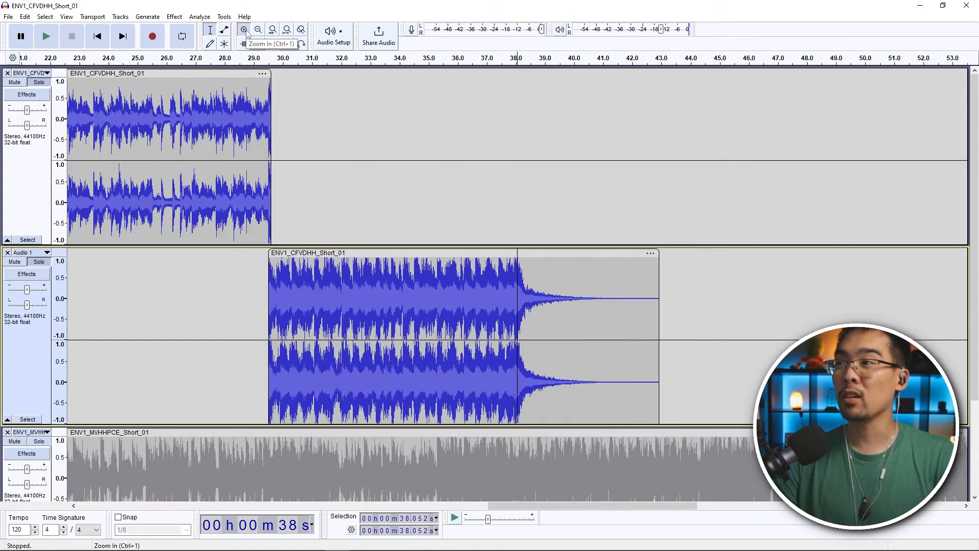
pyautogui.click(245, 30)
pyautogui.click(245, 29)
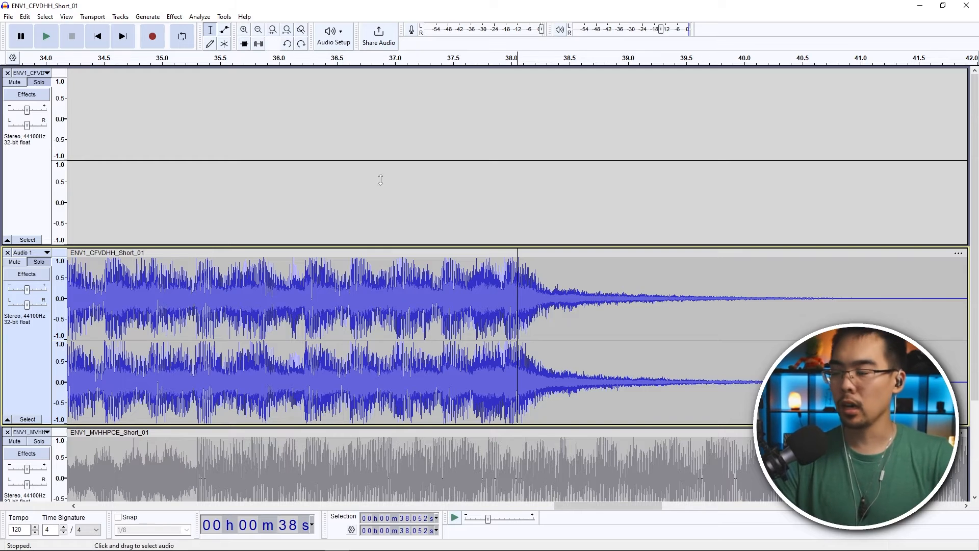
pyautogui.click(204, 298)
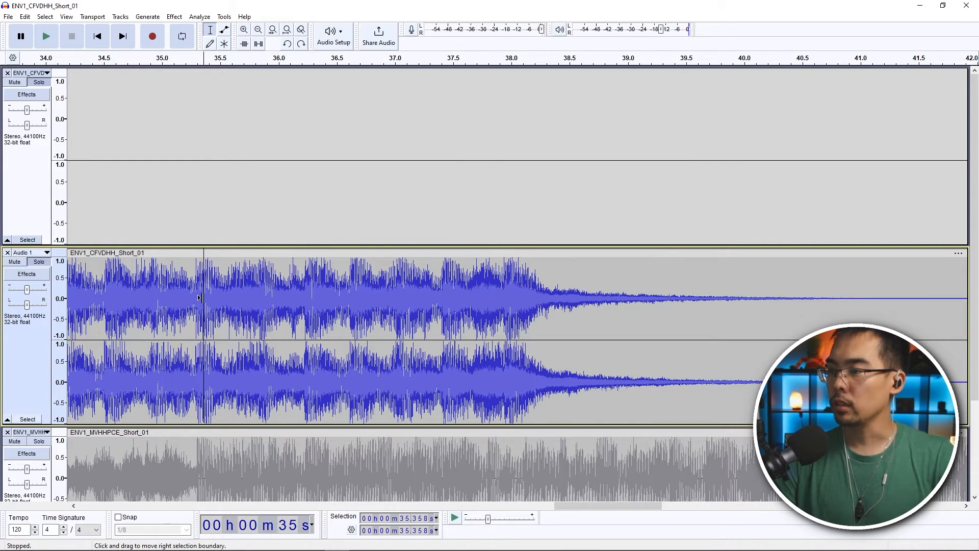
pyautogui.press('space')
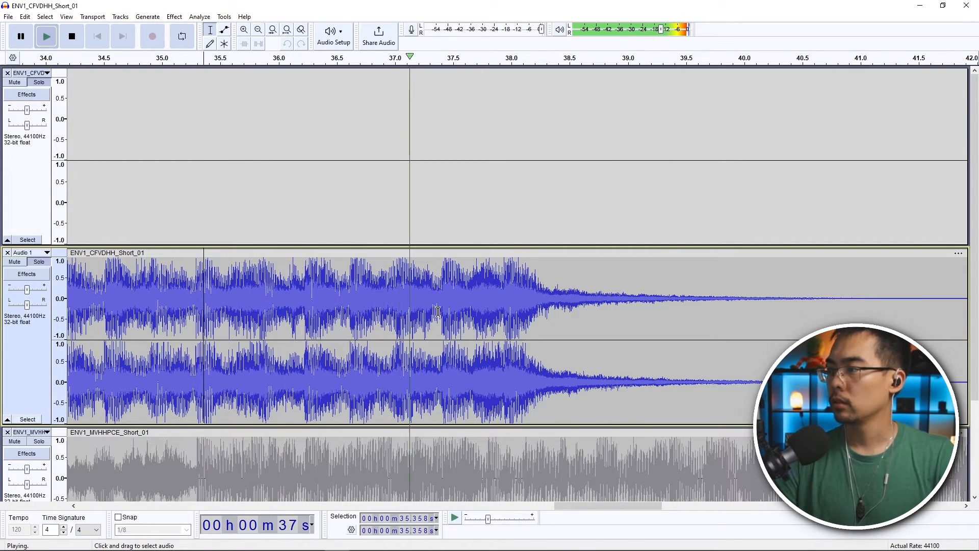
pyautogui.press('space')
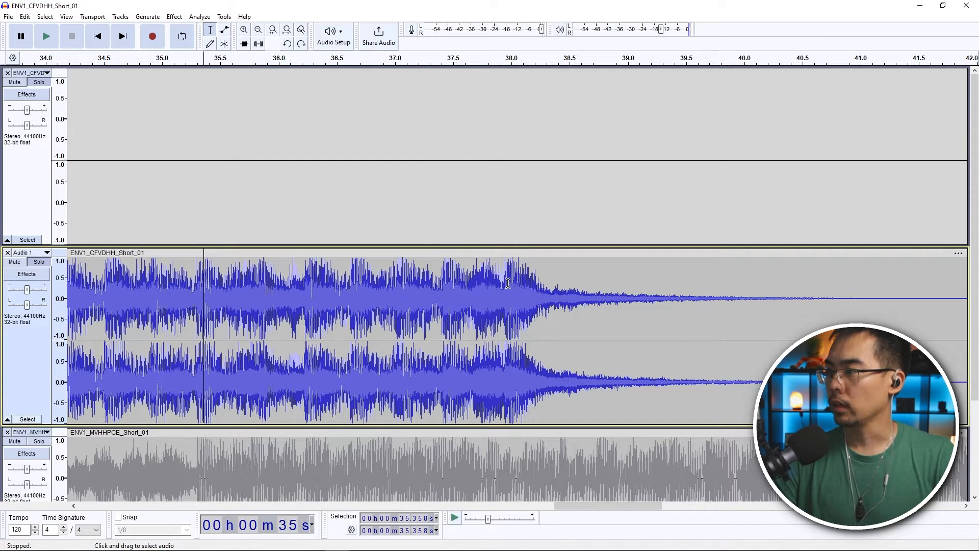
# Step: Split the Audio 1 clip at about 38.0 s, just before the fade-out, and play the separated tail
pyautogui.click(510, 284)
pyautogui.rightClick(510, 284)
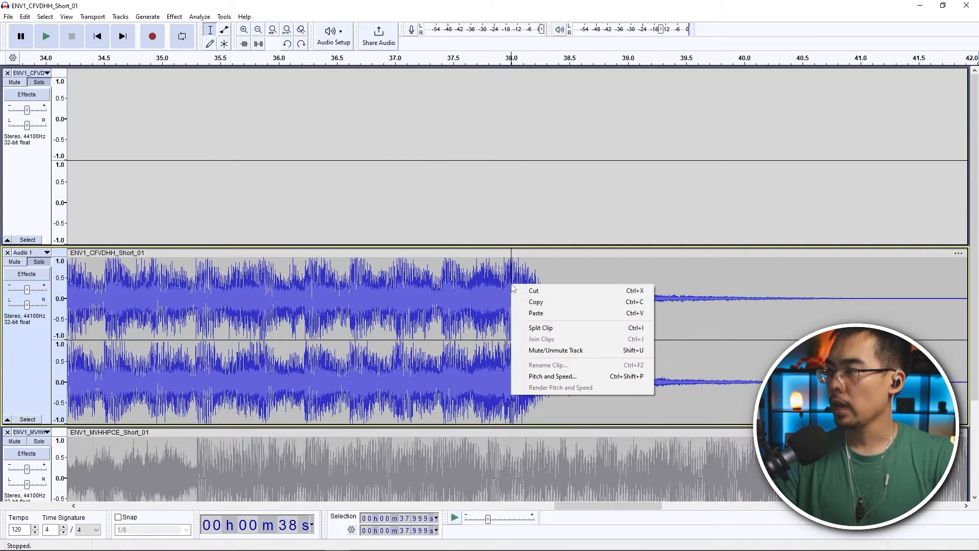
pyautogui.click(535, 328)
pyautogui.press('space')
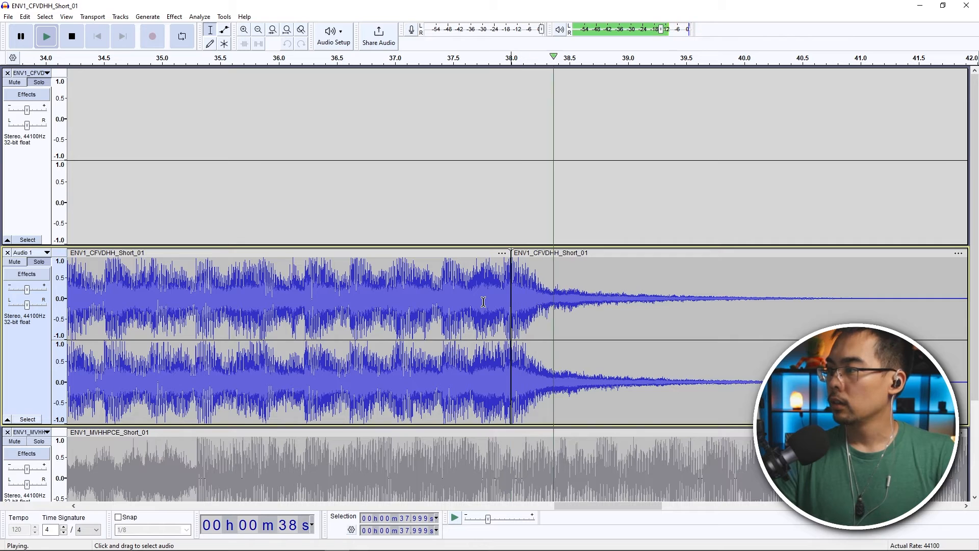
pyautogui.press('space')
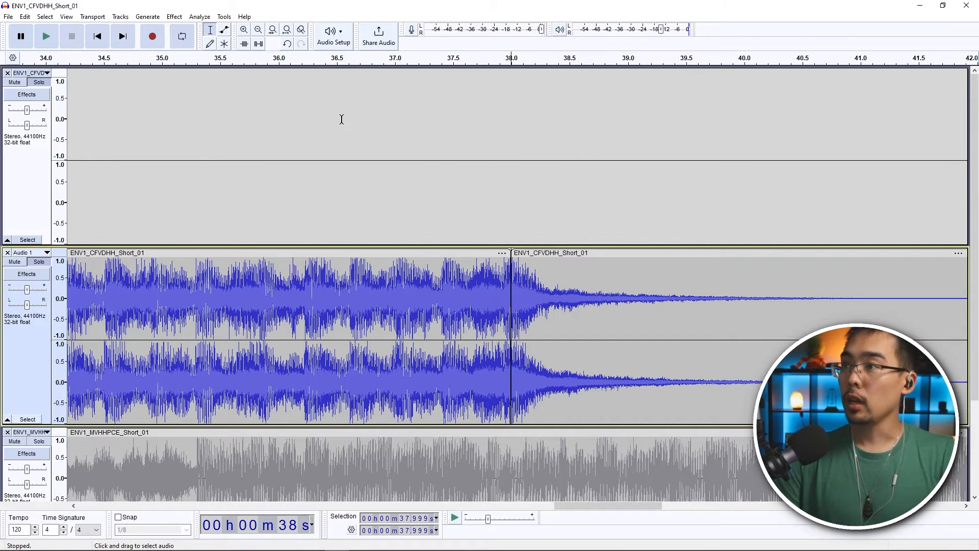
# Step: Delete the Audio 1 clip that precedes the 38.0 s split, leaving only the fade-out tail
pyautogui.click(274, 32)
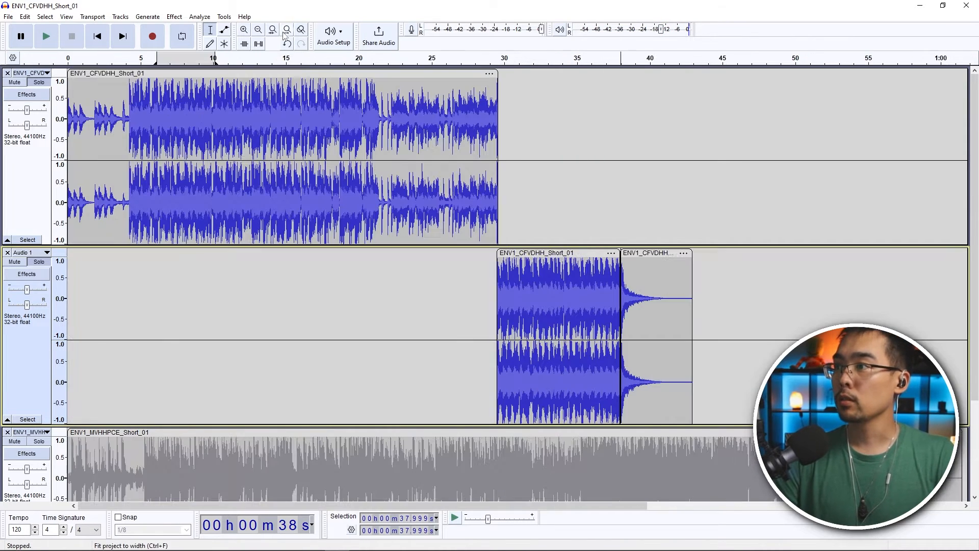
pyautogui.click(559, 251)
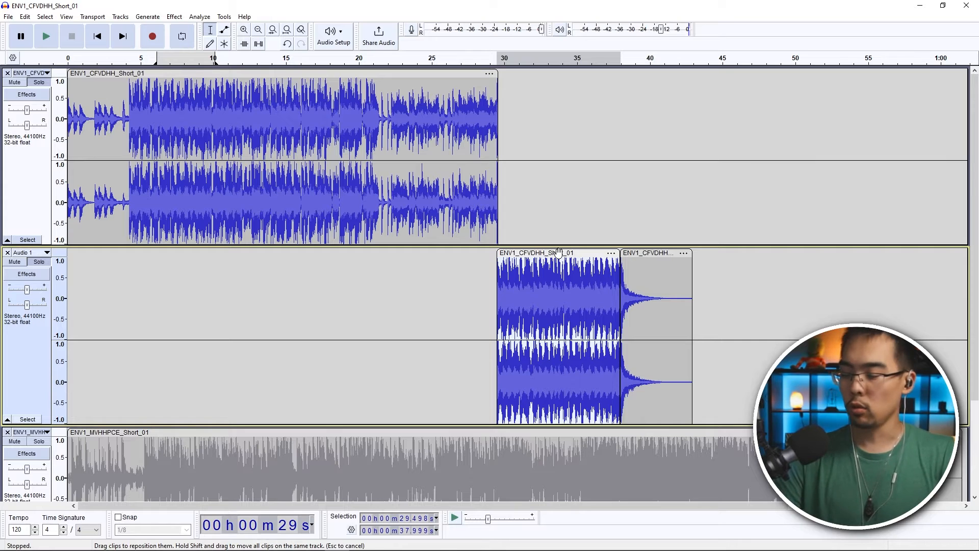
pyautogui.press('Delete')
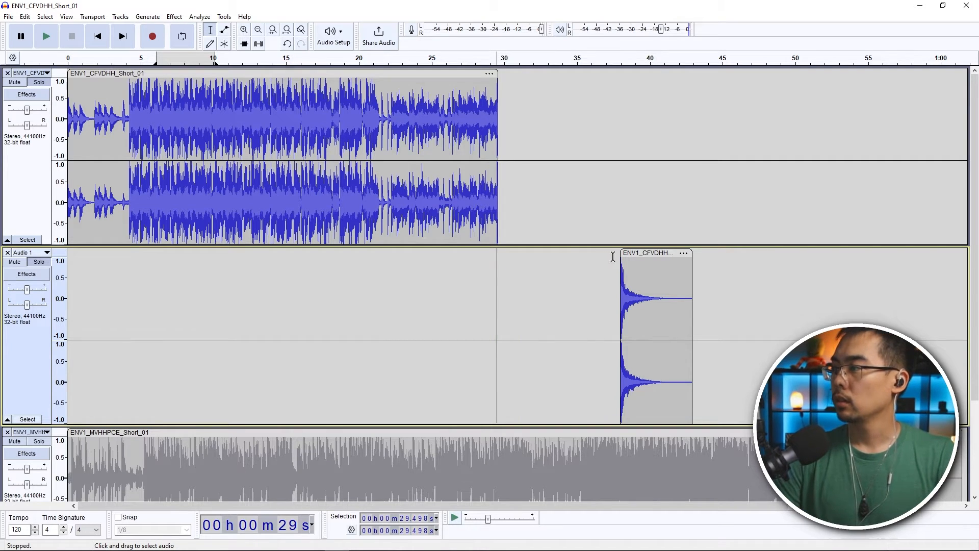
# Step: Move the fade-out tail on Audio 1 so it starts where the upper track's clip ends, about 29.6 s
pyautogui.moveTo(621, 255); pyautogui.dragTo(580, 255)
pyautogui.hotkey('ctrl', 'z')
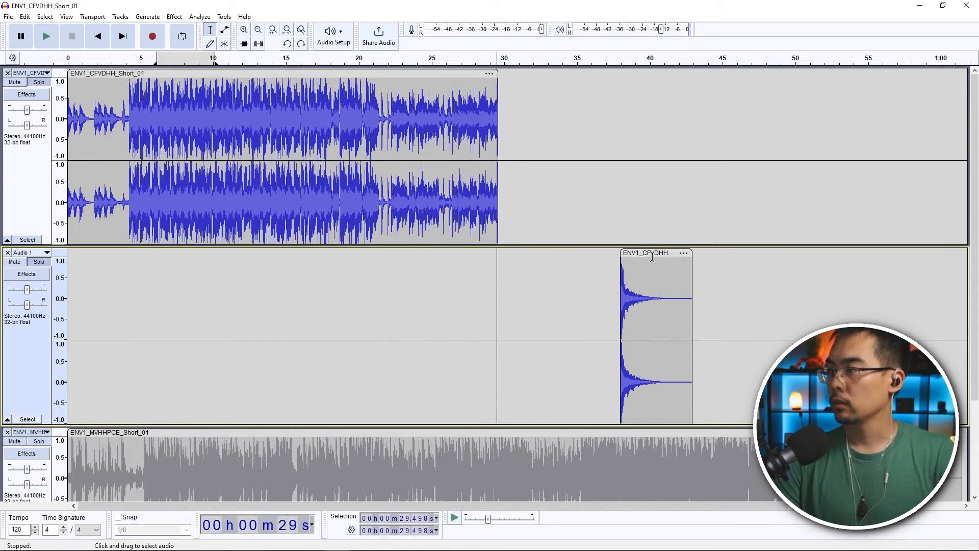
pyautogui.moveTo(652, 257); pyautogui.dragTo(530, 250)
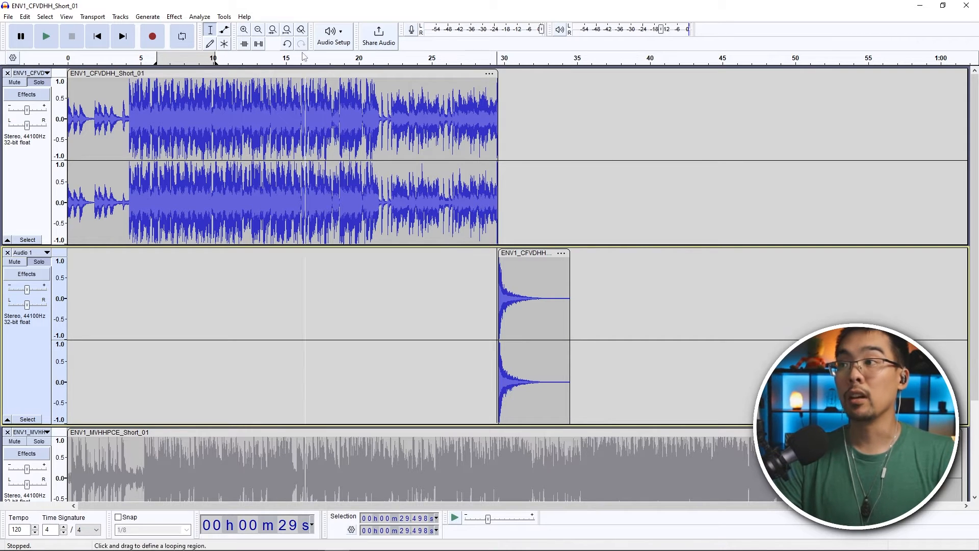
# Step: Move the fade-out tail earlier to overlap the final beat of the upper clip, starting at about 29.50 s
pyautogui.click(245, 29)
pyautogui.click(245, 30)
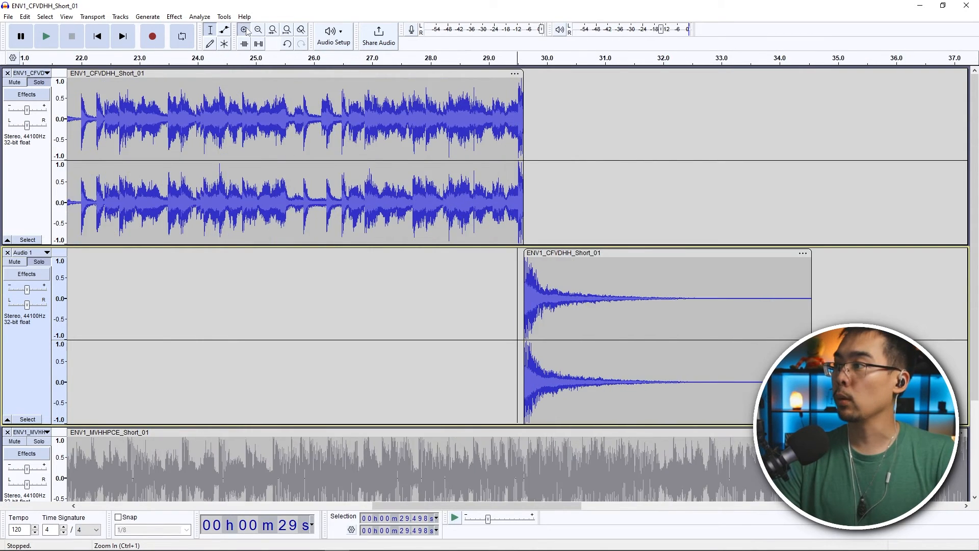
pyautogui.click(245, 29)
pyautogui.click(245, 30)
pyautogui.click(245, 29)
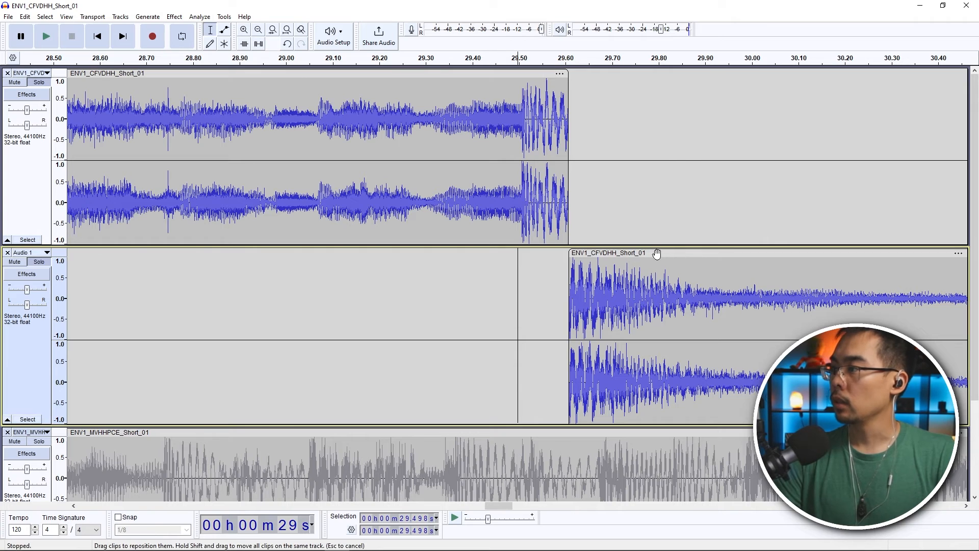
pyautogui.moveTo(657, 253); pyautogui.dragTo(607, 253)
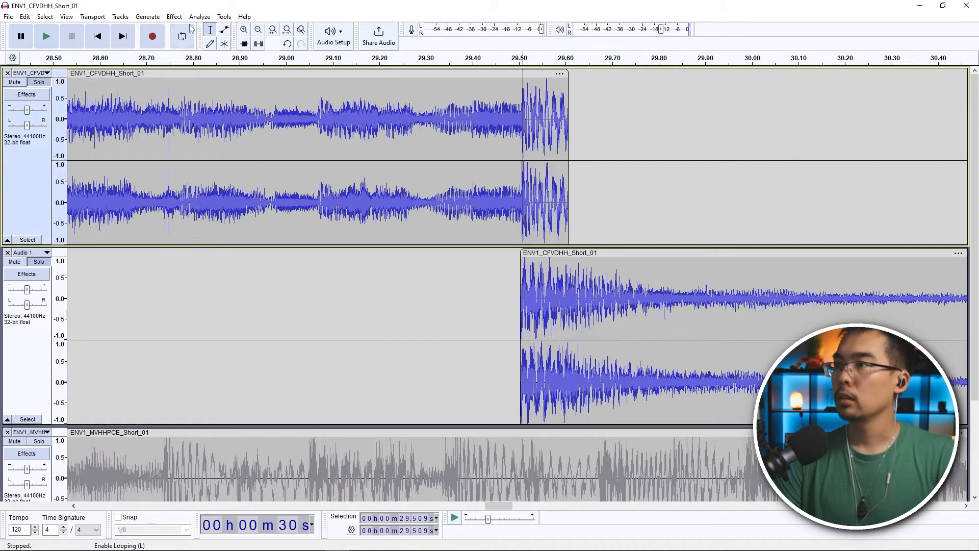
# Step: Nudge the fade-out tail slightly later to start at about 29.505 s, closer to the upper clip's beat
pyautogui.click(244, 31)
pyautogui.click(244, 32)
pyautogui.click(244, 31)
pyautogui.click(245, 31)
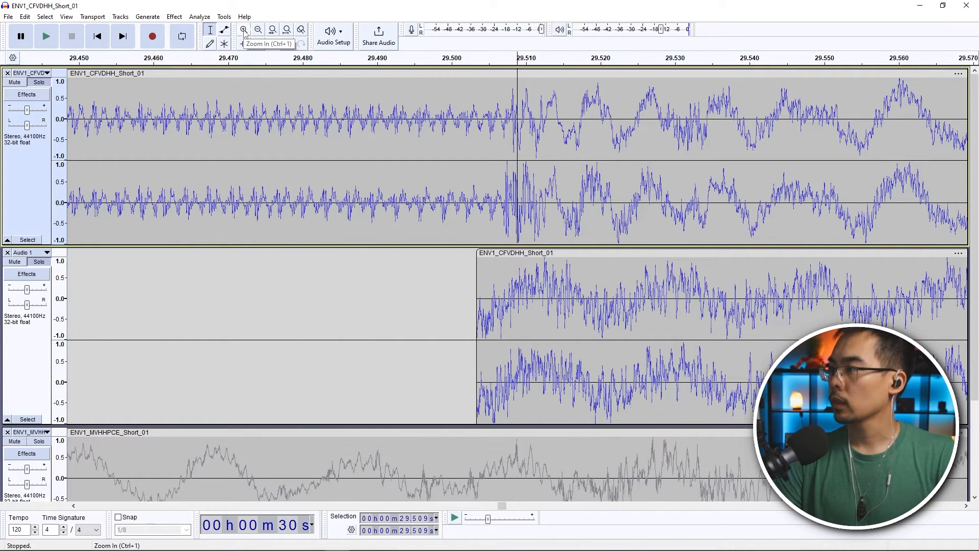
pyautogui.click(244, 31)
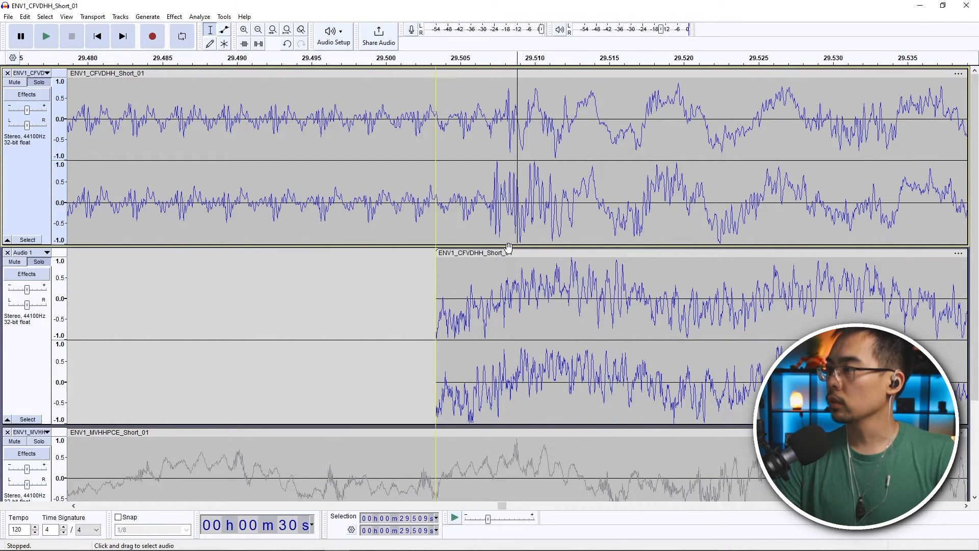
pyautogui.moveTo(515, 254); pyautogui.dragTo(537, 253)
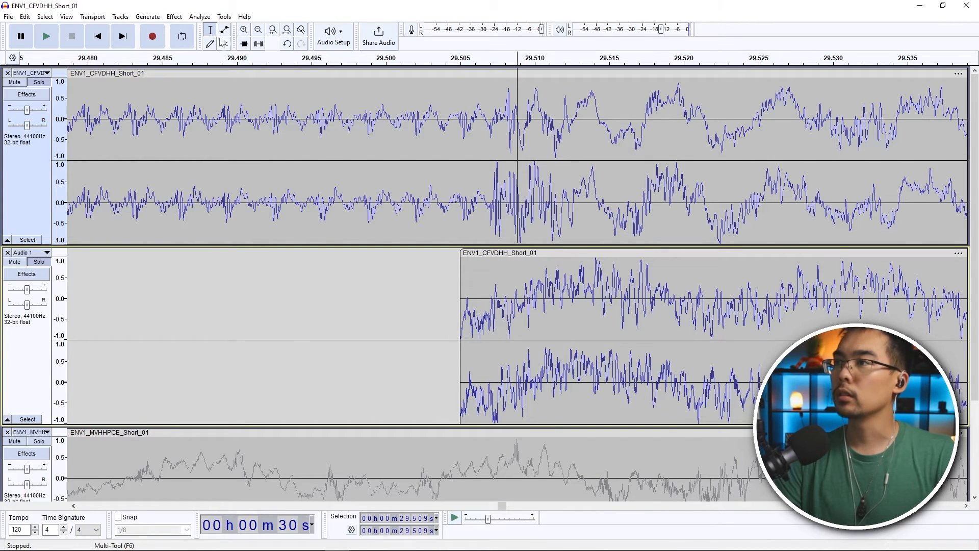
# Step: Play the join between the upper clip and the fade-out tail from about 28.8 s
pyautogui.click(259, 30)
pyautogui.click(259, 31)
pyautogui.click(259, 31)
pyautogui.click(259, 31)
pyautogui.click(259, 30)
pyautogui.click(259, 31)
pyautogui.click(258, 30)
pyautogui.click(259, 31)
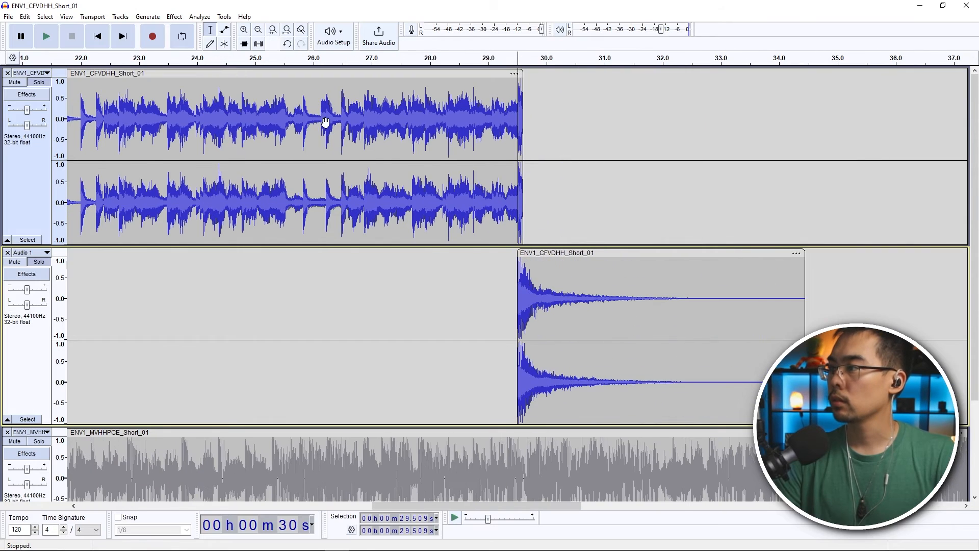
pyautogui.click(476, 179)
pyautogui.press('space')
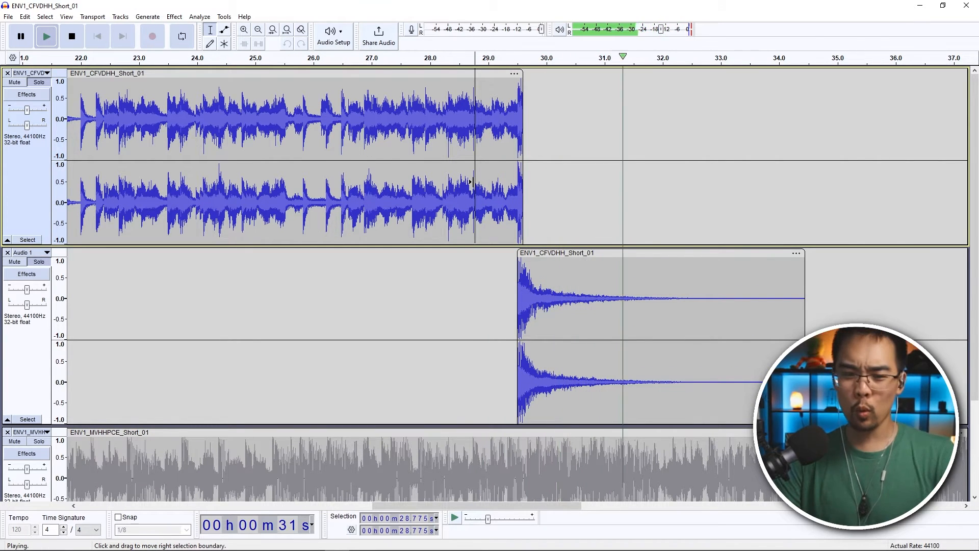
pyautogui.press('space')
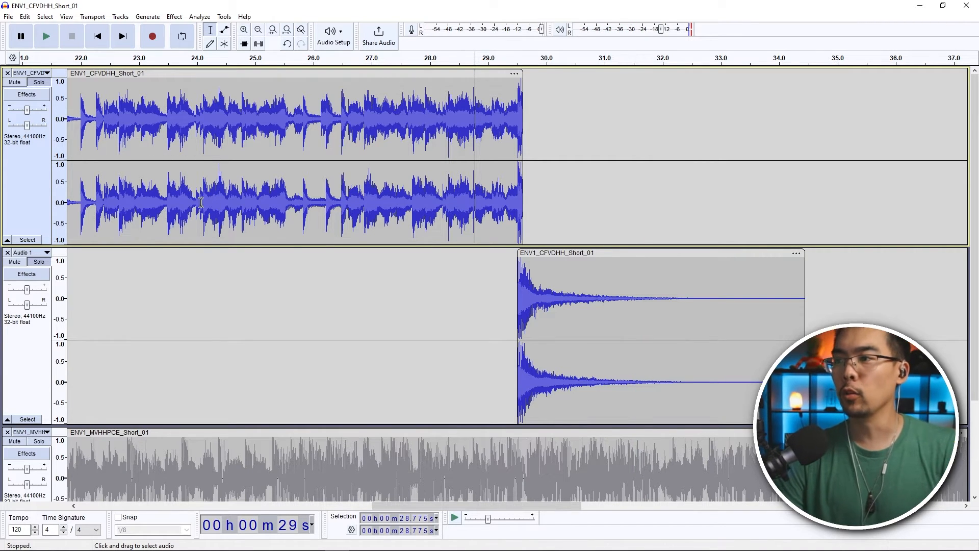
# Step: Play the new ending with a longer lead-in, from about 23.5 s through the fade-out
pyautogui.click(165, 206)
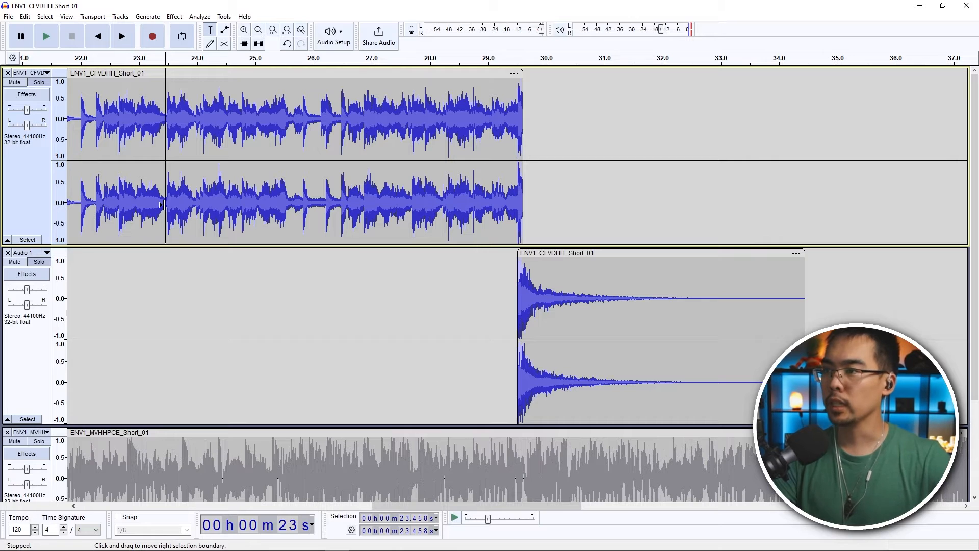
pyautogui.press('space')
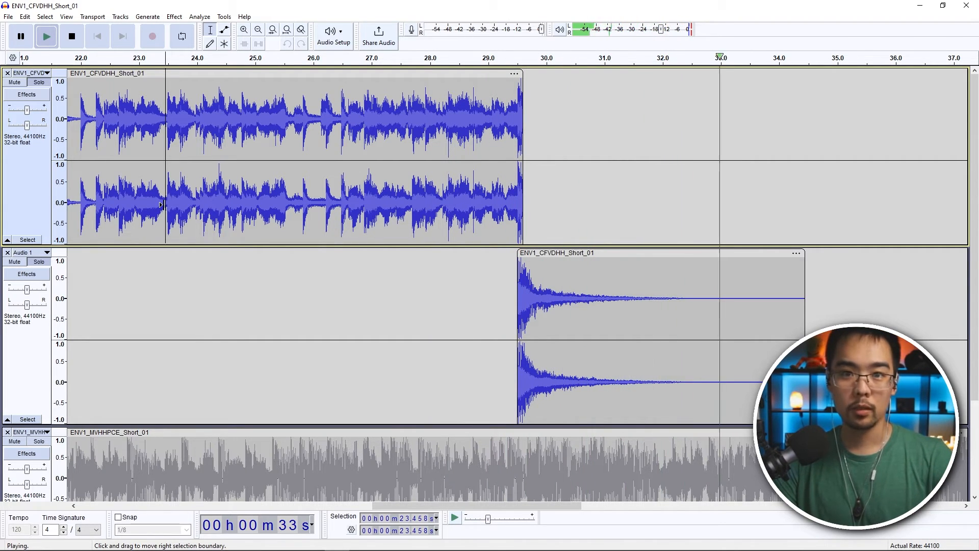
pyautogui.press('space')
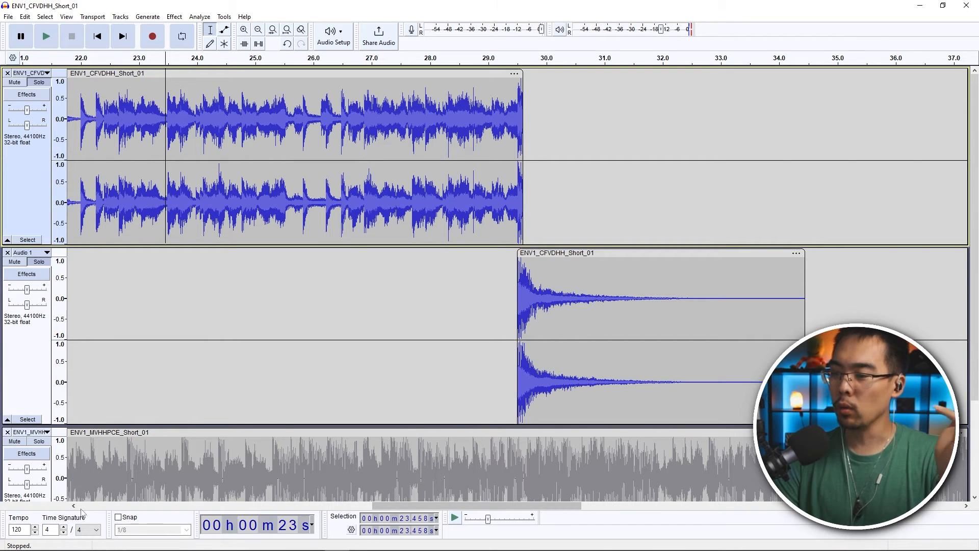
# Step: Turn off solo on the ENV1_CFVDHH_Short_01 and Audio 1 tracks, and solo the ENV1_MVHHPCE_Short_01 track instead
pyautogui.moveTo(395, 506); pyautogui.dragTo(323, 506)
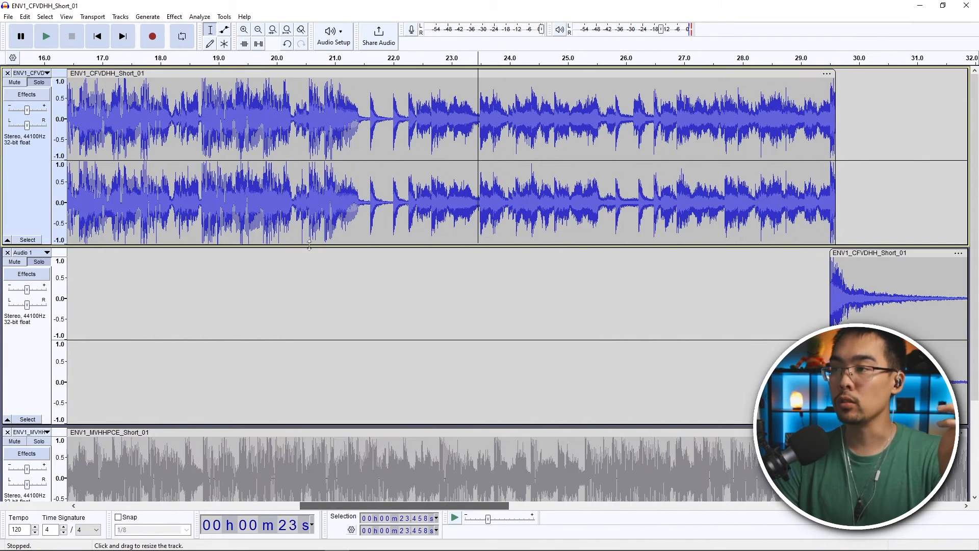
pyautogui.click(258, 30)
pyautogui.click(258, 30)
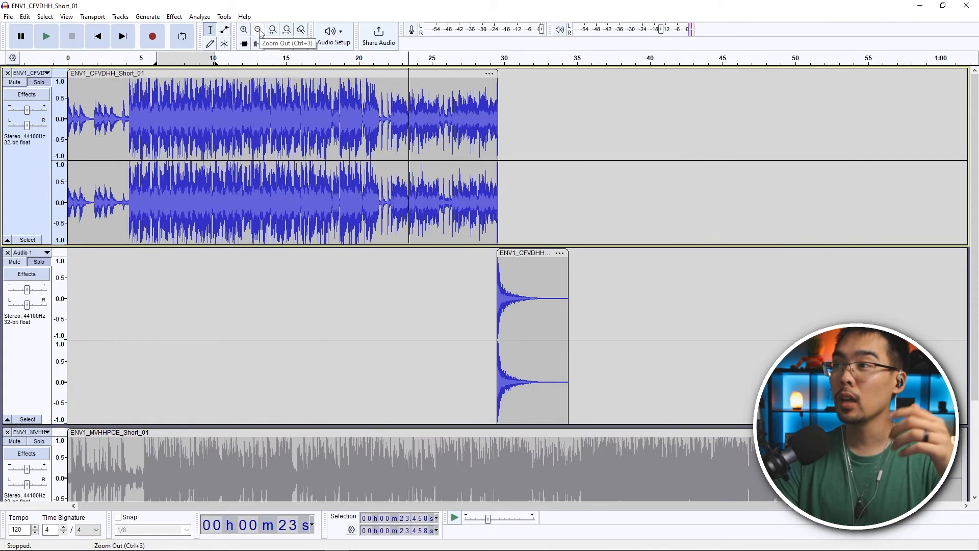
pyautogui.click(258, 30)
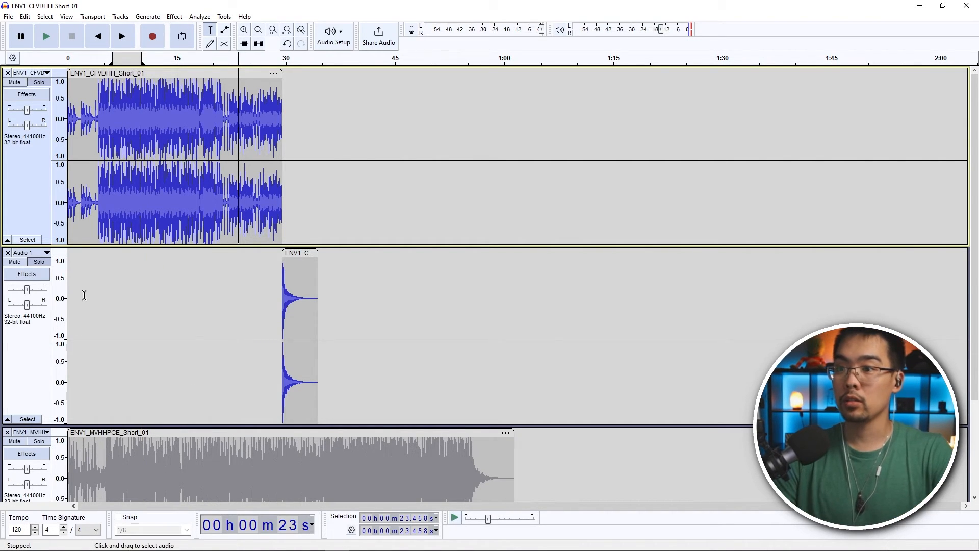
pyautogui.click(40, 262)
pyautogui.click(45, 82)
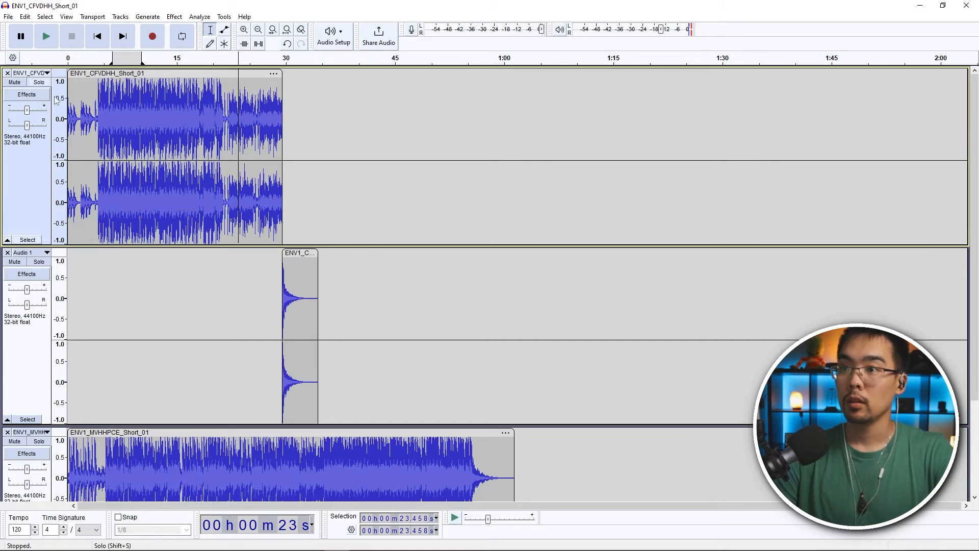
pyautogui.click(39, 441)
pyautogui.scroll(-2, 40, 445)
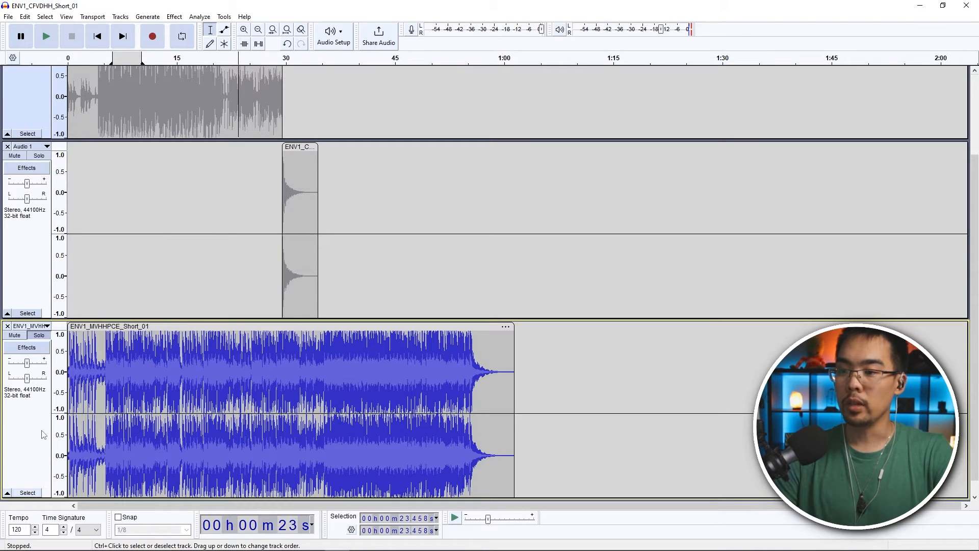
pyautogui.scroll(2, 157, 138)
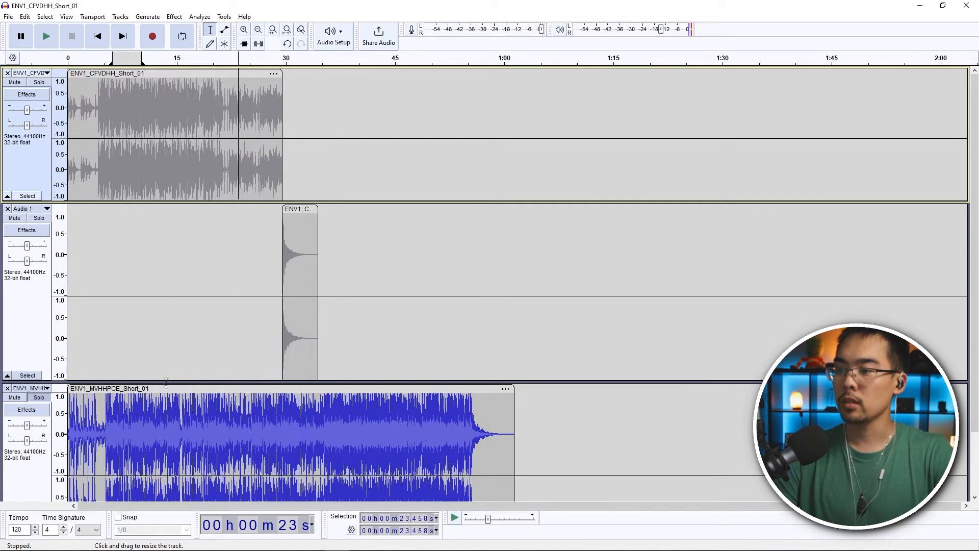
# Step: Shrink the height of the upper two tracks, and move the ENV1_MVHHPCE_Short_01 clip to start where the Audio 1 clip ends, about 34.5 s
pyautogui.moveTo(158, 381); pyautogui.dragTo(161, 270)
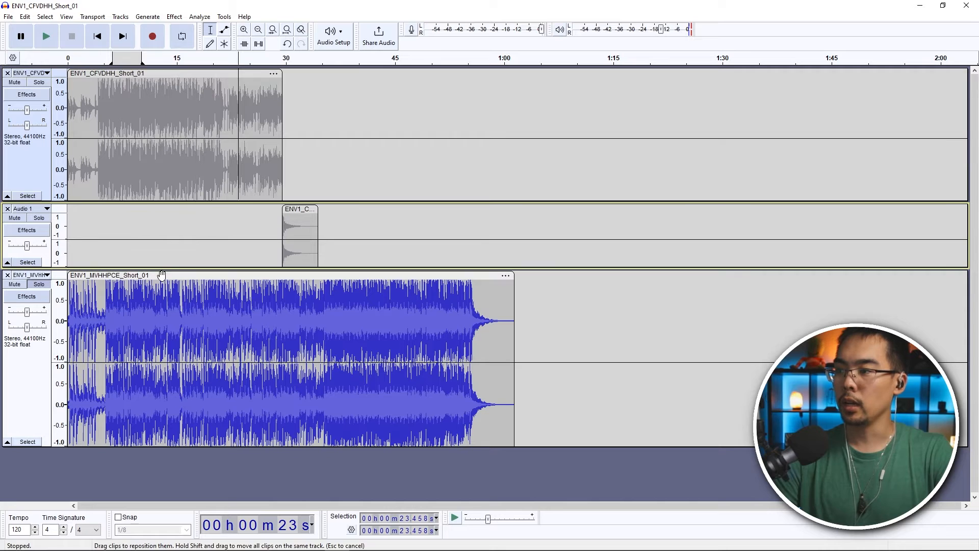
pyautogui.moveTo(179, 201); pyautogui.dragTo(180, 119)
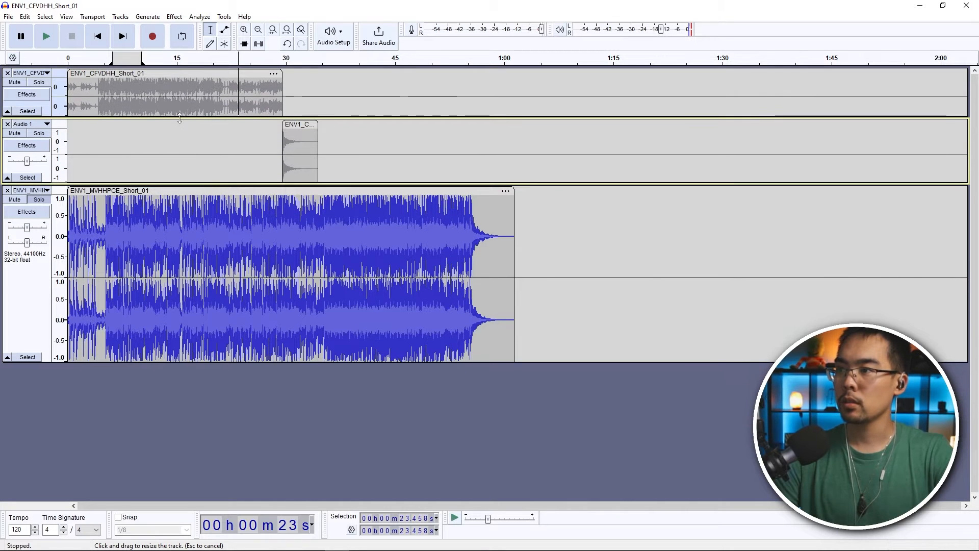
pyautogui.moveTo(212, 183); pyautogui.dragTo(212, 168)
pyautogui.moveTo(106, 175); pyautogui.dragTo(357, 180)
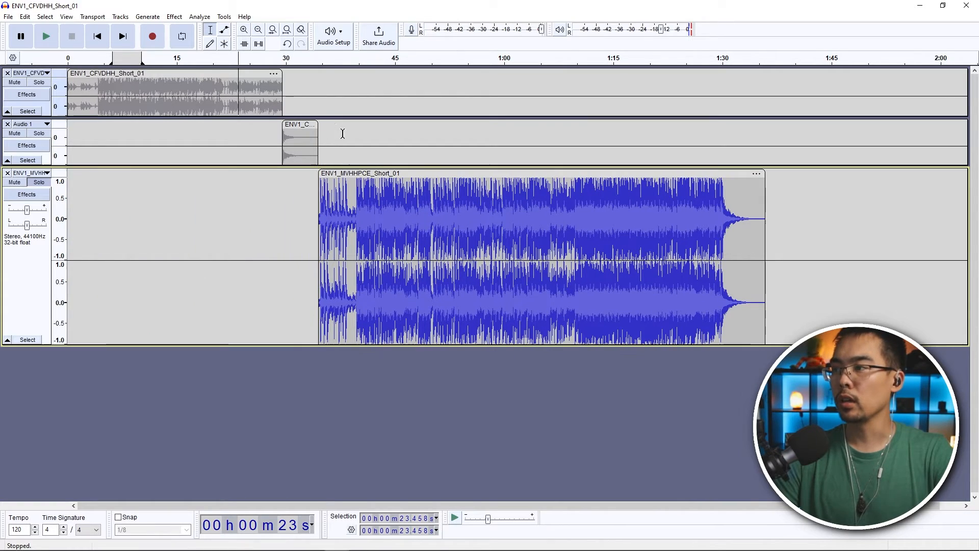
# Step: Play the opening of the soloed ENV1_MVHHPCE_Short_01 clip from about 33.6 s
pyautogui.click(312, 216)
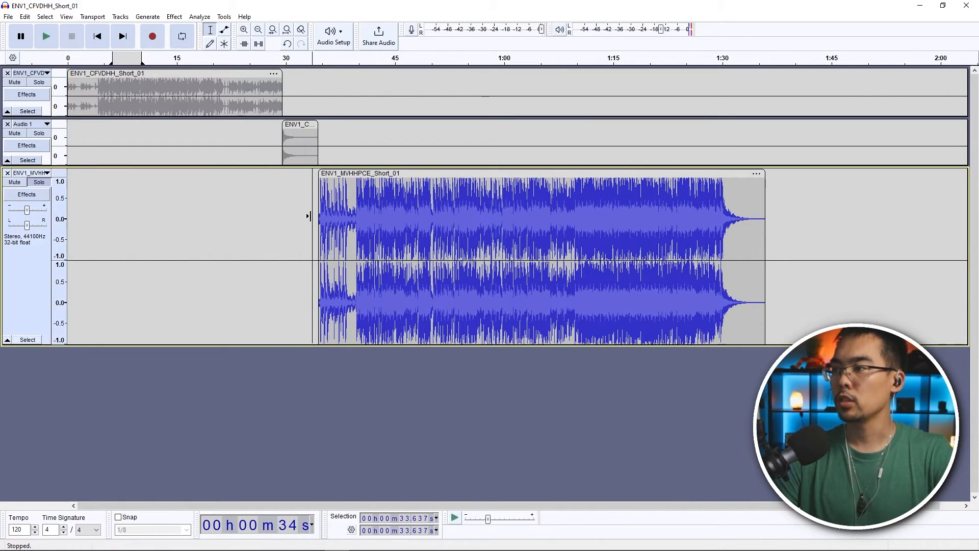
pyautogui.press('space')
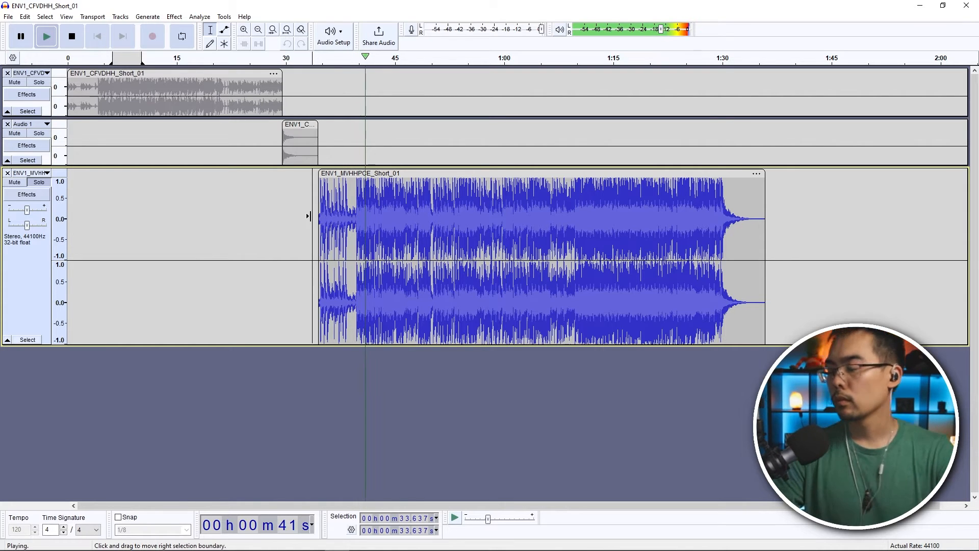
pyautogui.press('space')
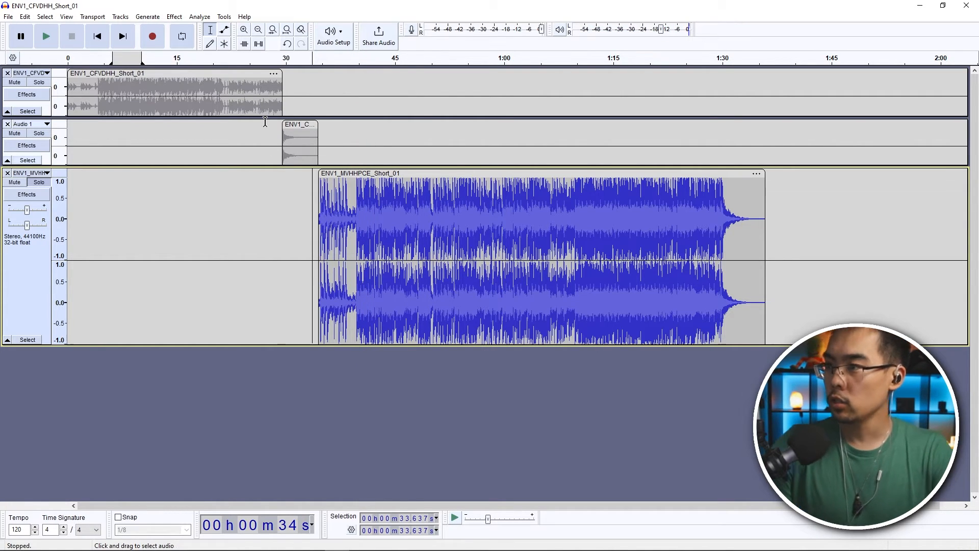
# Step: Turn off solo on the ENV1_MVHHPCE_Short_01 track and play the transition from the first song's ending into the second song
pyautogui.click(40, 183)
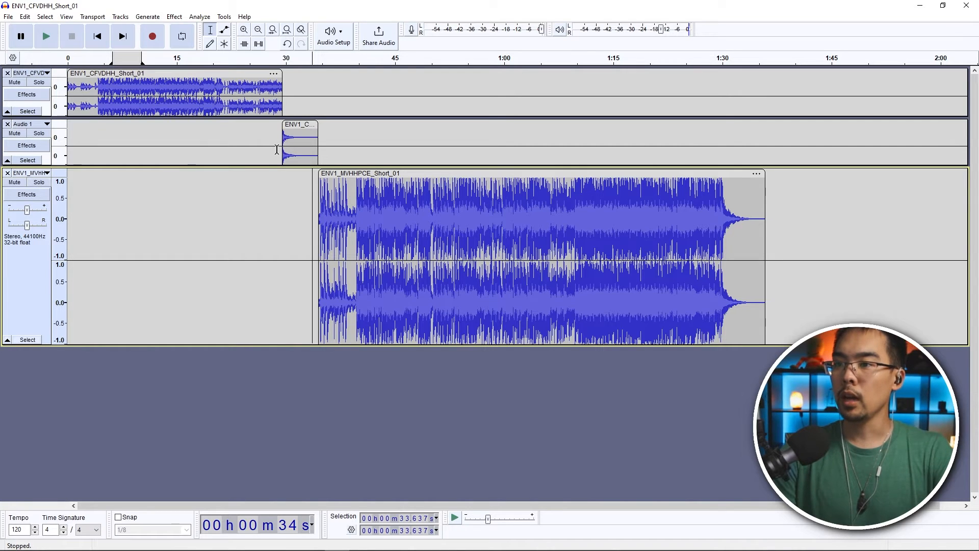
pyautogui.click(270, 63)
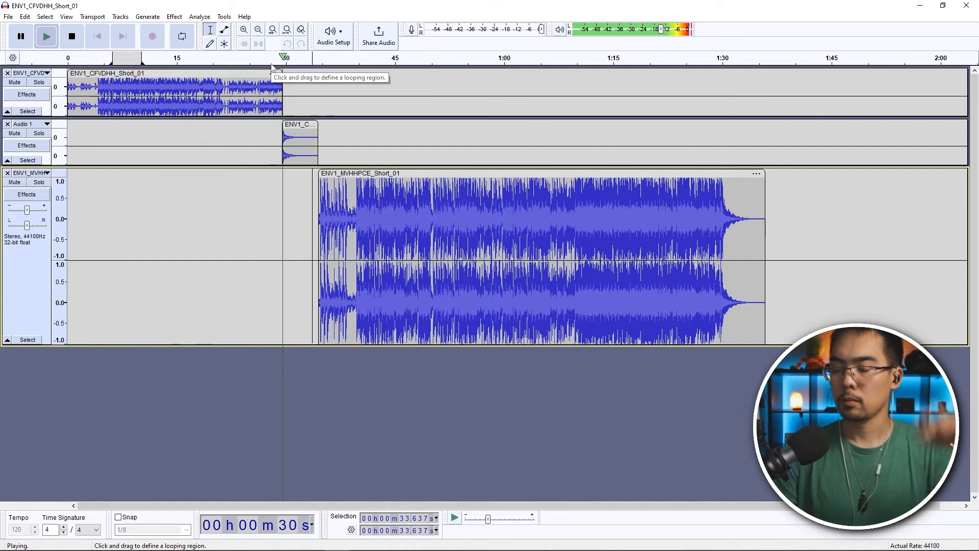
pyautogui.press('space')
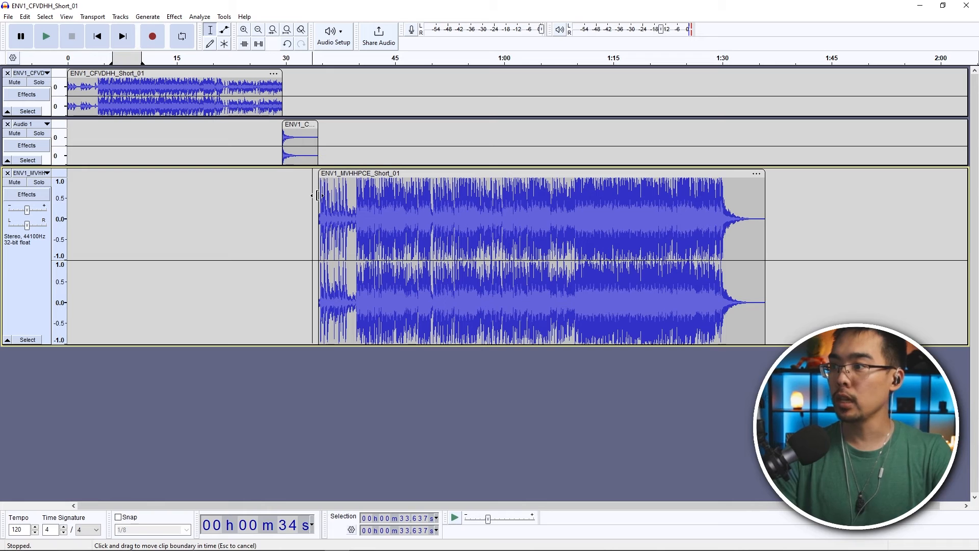
pyautogui.press('space')
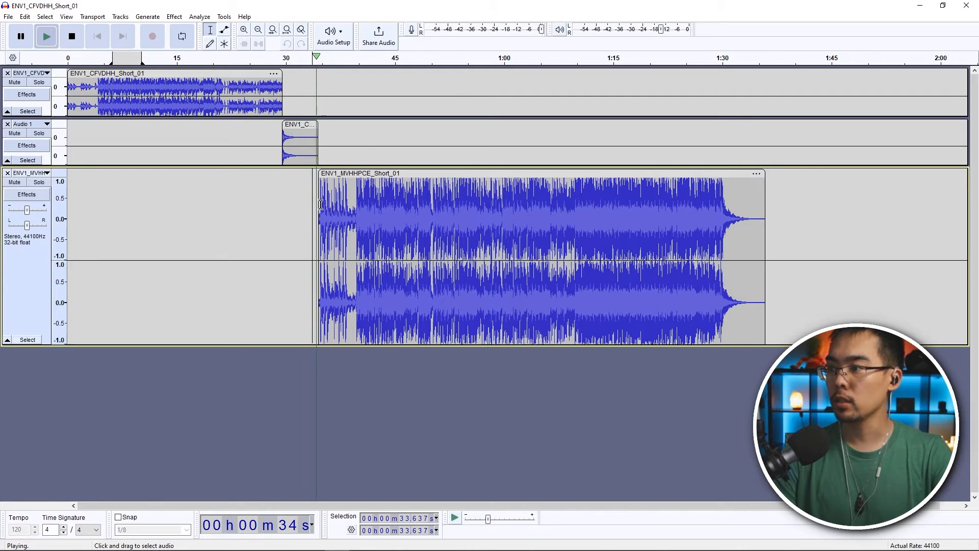
pyautogui.press('space')
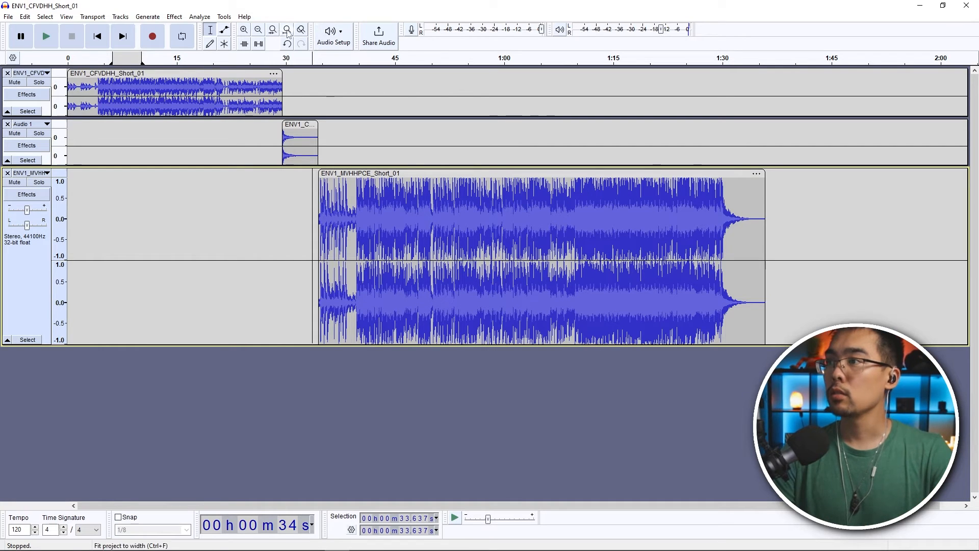
# Step: Play short stretches around the start of the ENV1_MVHHPCE_Short_01 clip and place the cursor at its first strong beat, about 34.7 s
pyautogui.click(244, 30)
pyautogui.click(244, 30)
pyautogui.click(244, 29)
pyautogui.press('space')
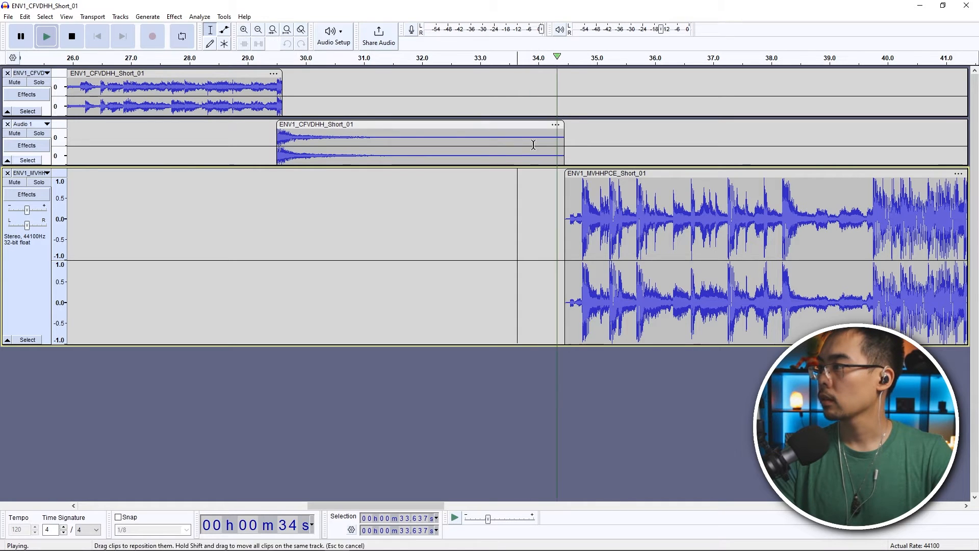
pyautogui.press('space')
pyautogui.click(585, 206)
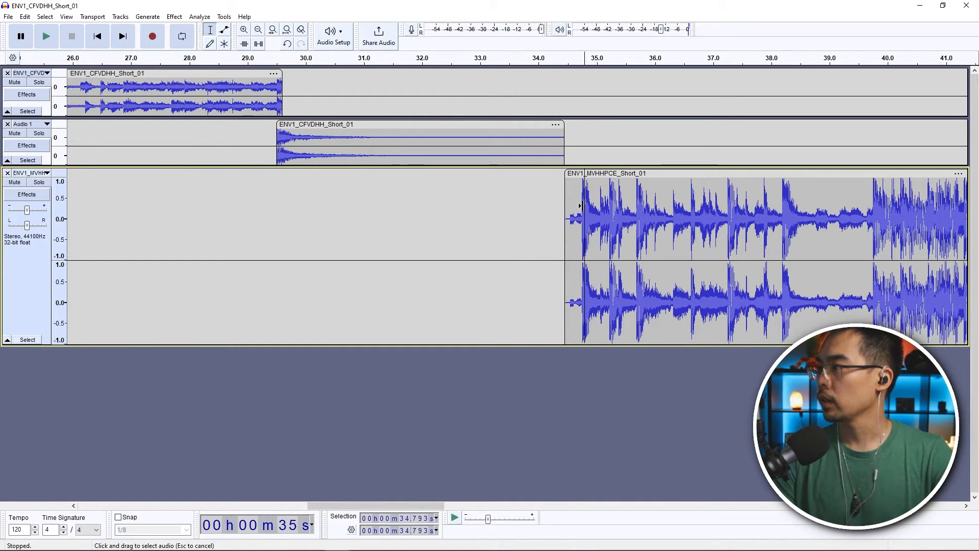
pyautogui.press('space')
pyautogui.press('space')
pyautogui.click(582, 204)
pyautogui.press('space')
pyautogui.press('space')
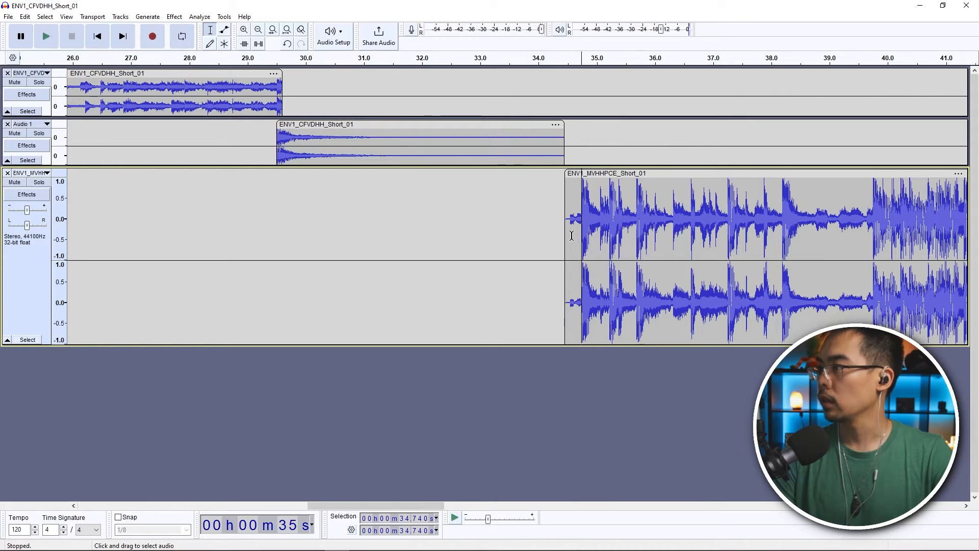
# Step: Trim the ENV1_MVHHPCE_Short_01 clip's start to its first beat and move it to start with the Audio 1 clip, about 29.5 s
pyautogui.moveTo(566, 179); pyautogui.dragTo(582, 180)
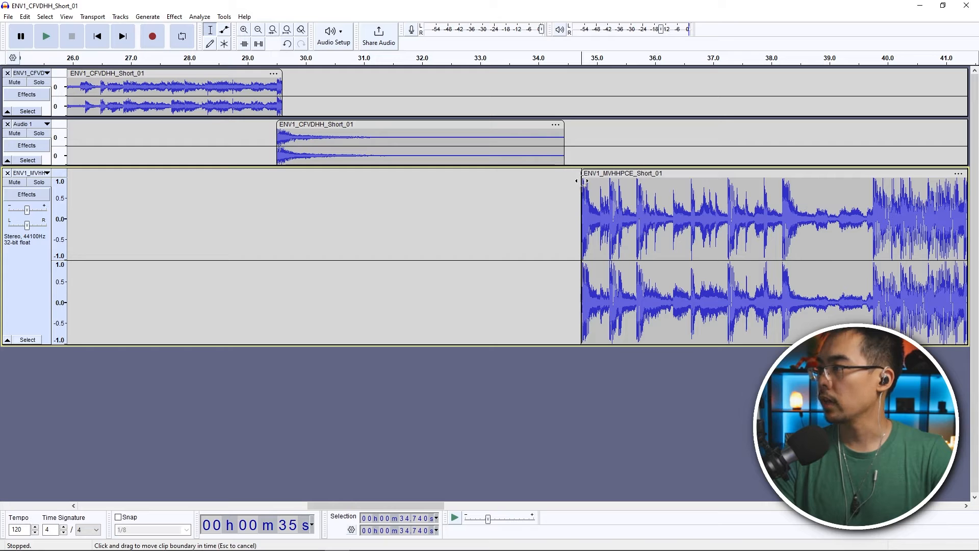
pyautogui.moveTo(590, 174); pyautogui.dragTo(304, 173)
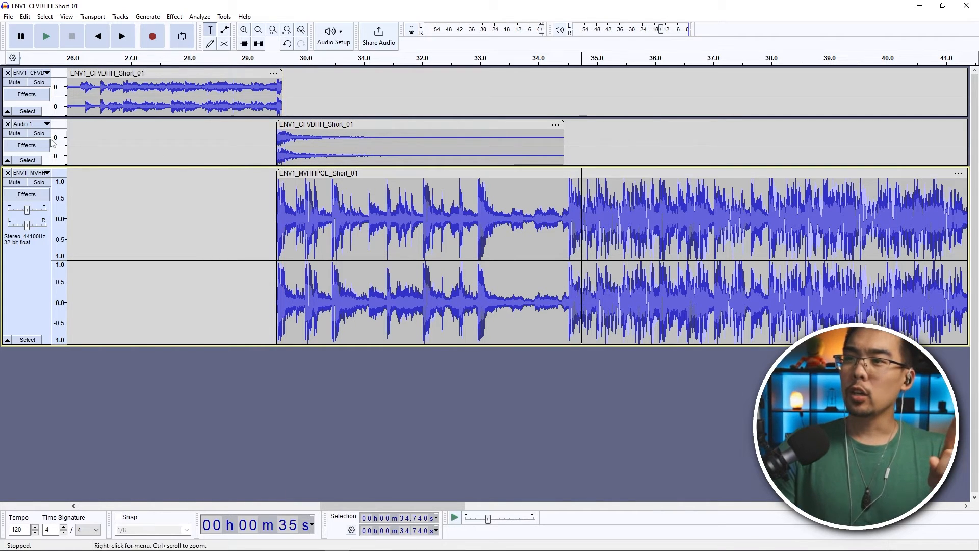
# Step: Play the overlapping transition from about 27.8 s with the Audio 1 fade-out tail unmuted
pyautogui.click(14, 133)
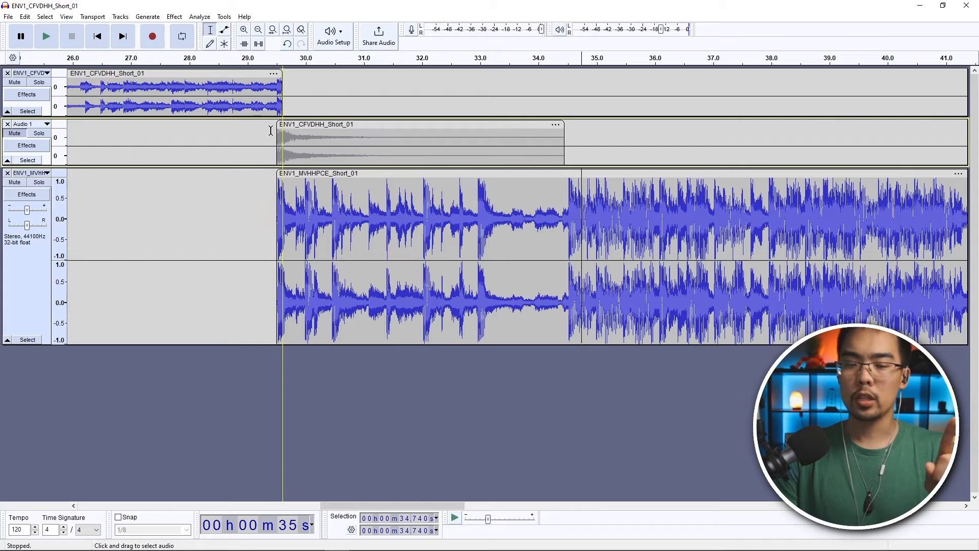
pyautogui.click(15, 133)
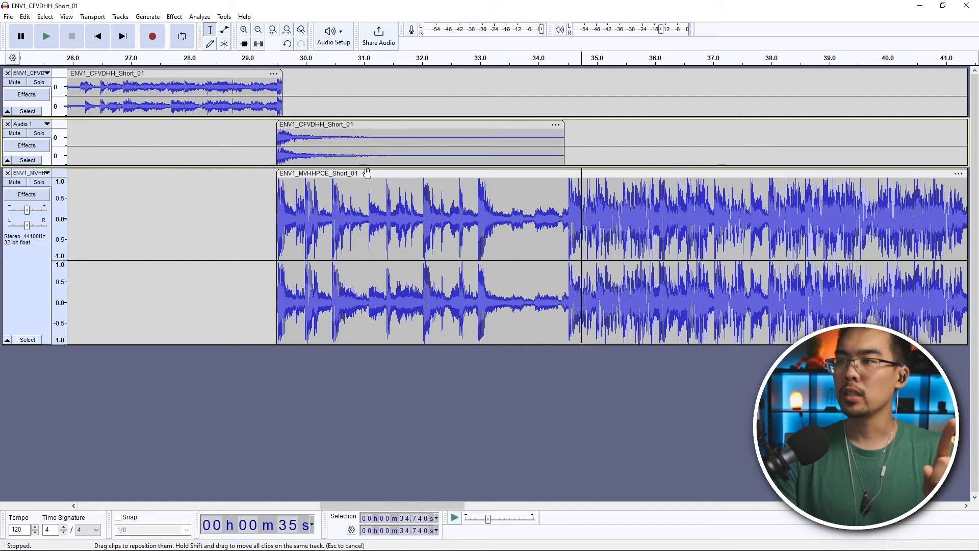
pyautogui.click(175, 82)
pyautogui.press('space')
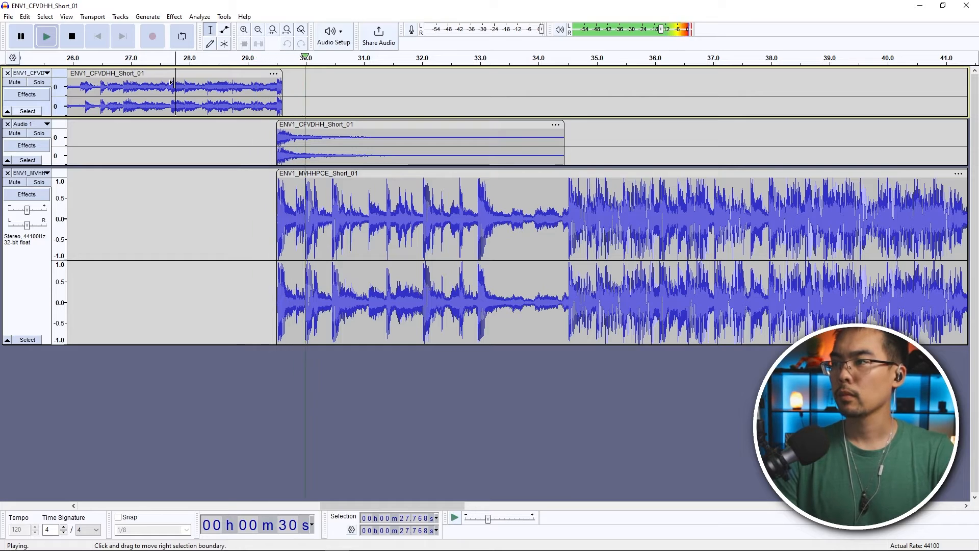
pyautogui.press('space')
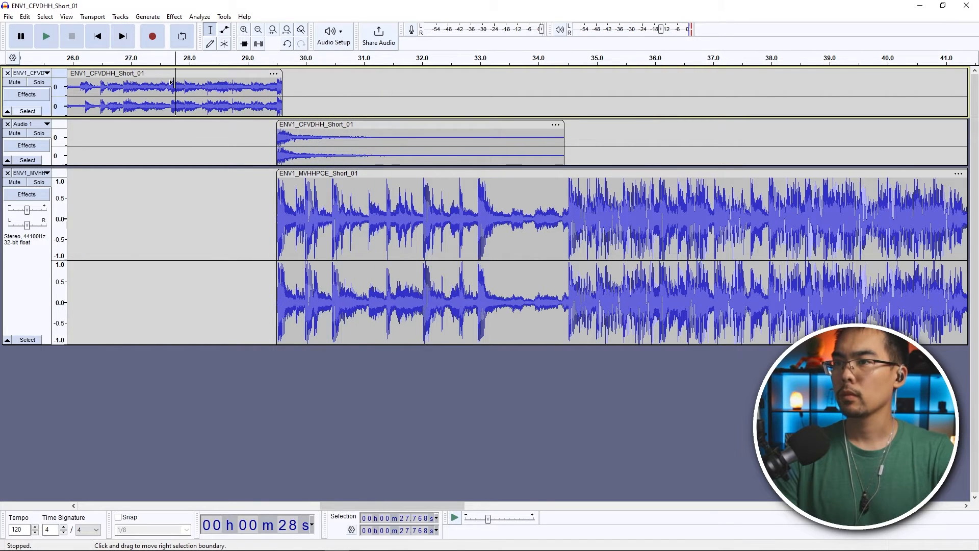
# Step: Play the transition with Audio 1 muted, and again from about 27.9 s with it unmuted, to compare the two
pyautogui.click(15, 133)
pyautogui.press('space')
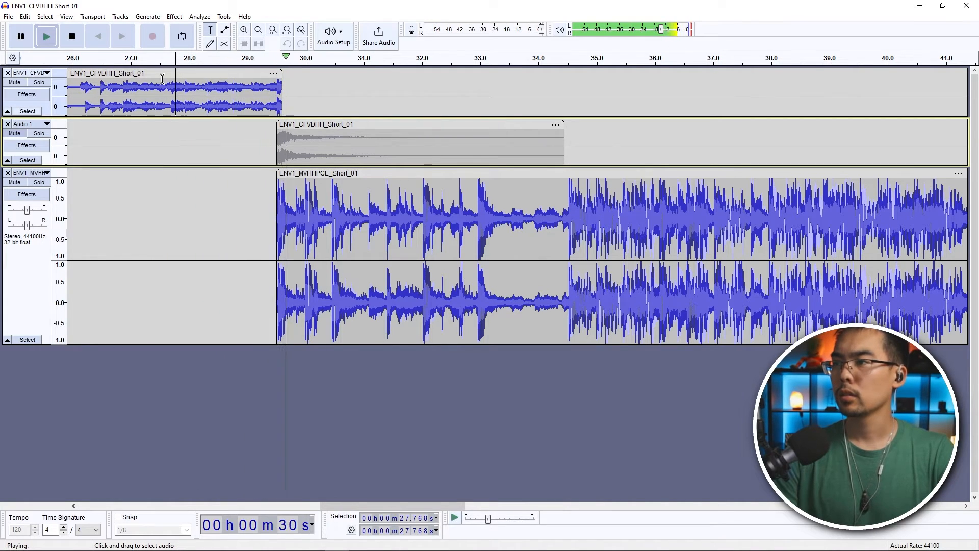
pyautogui.press('space')
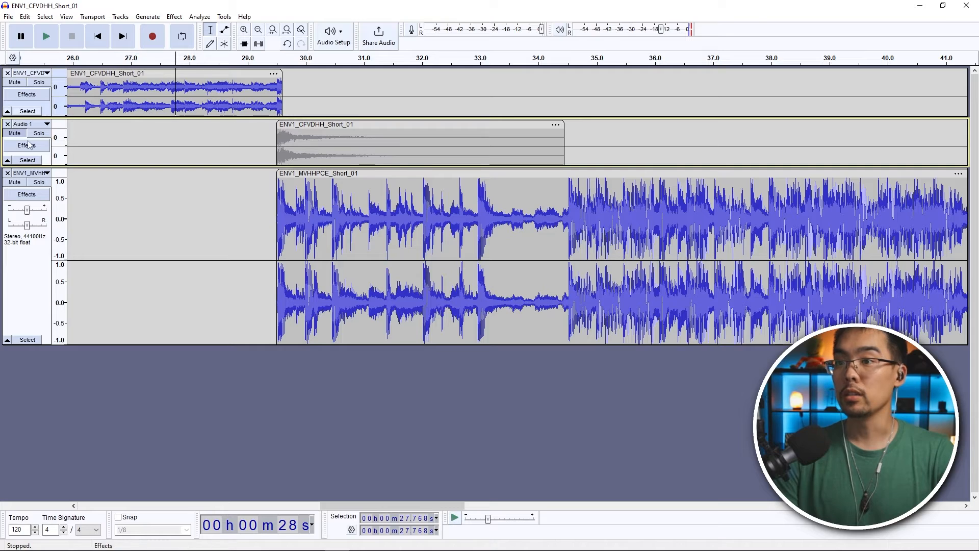
pyautogui.click(185, 92)
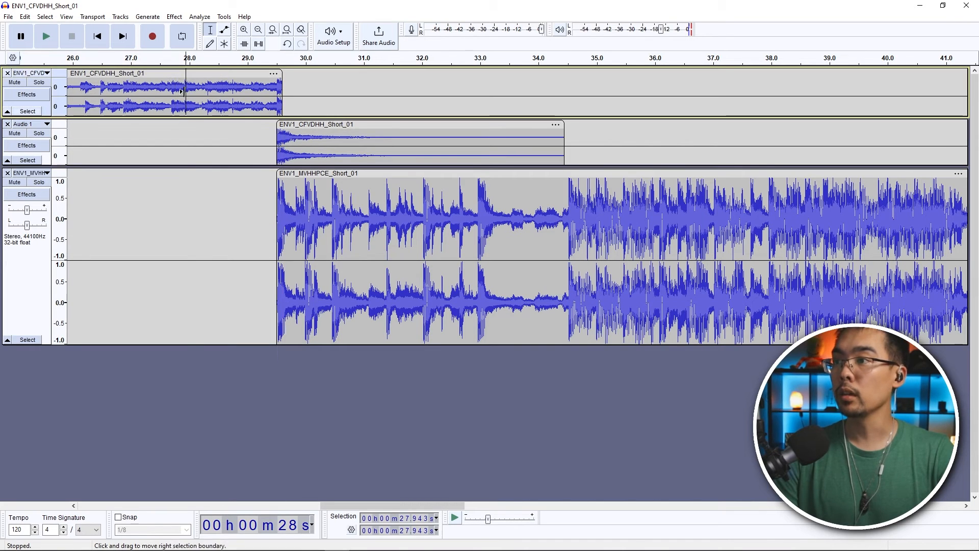
pyautogui.press('space')
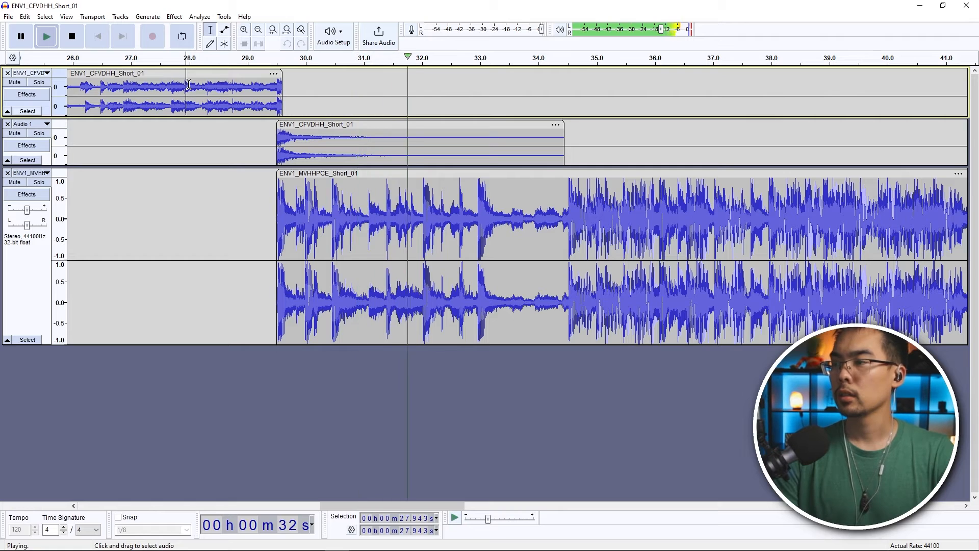
pyautogui.press('space')
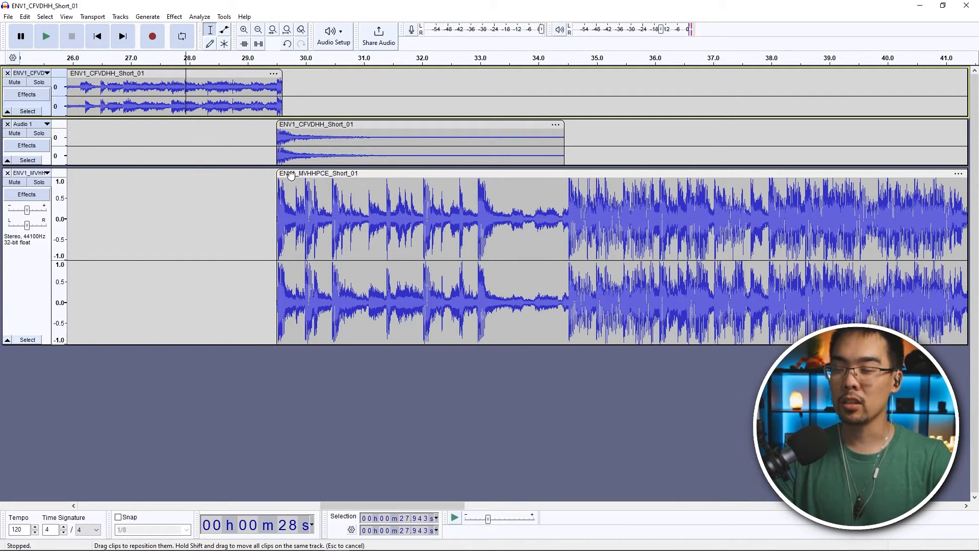
# Step: Restore the ENV1_MVHHPCE_Short_01 clip's trimmed lead-in, move the clip to start at about 34.3 s, and play from about 29 s
pyautogui.moveTo(291, 175); pyautogui.dragTo(575, 176)
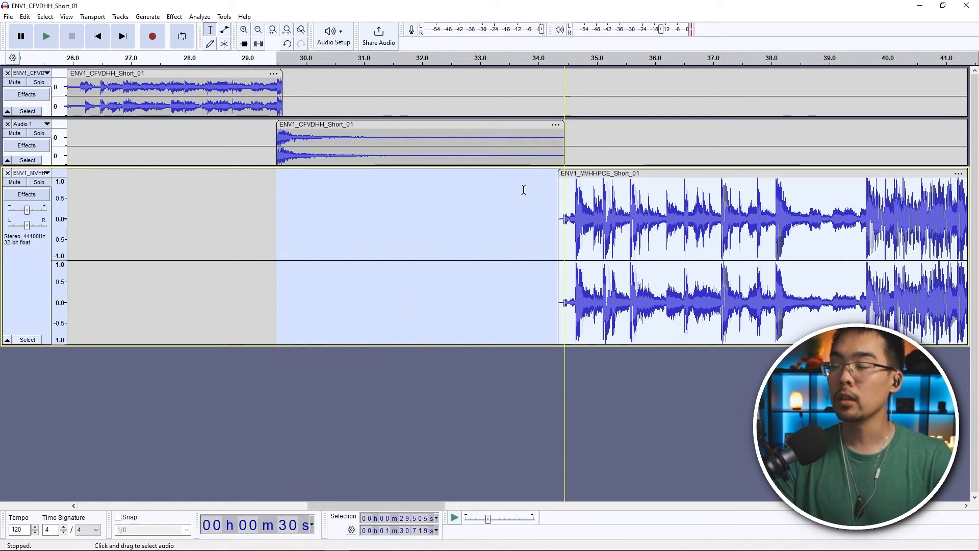
pyautogui.click(223, 159)
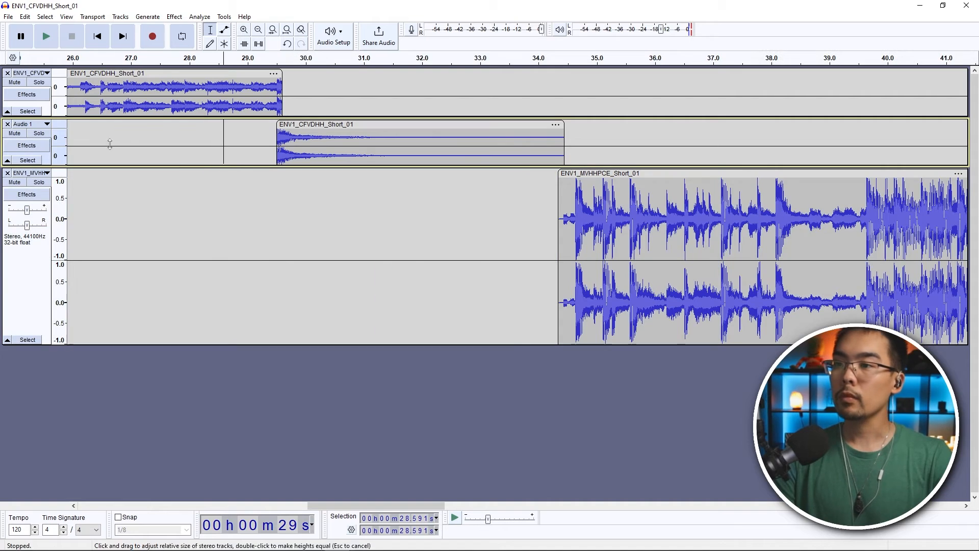
pyautogui.click(246, 86)
pyautogui.press('space')
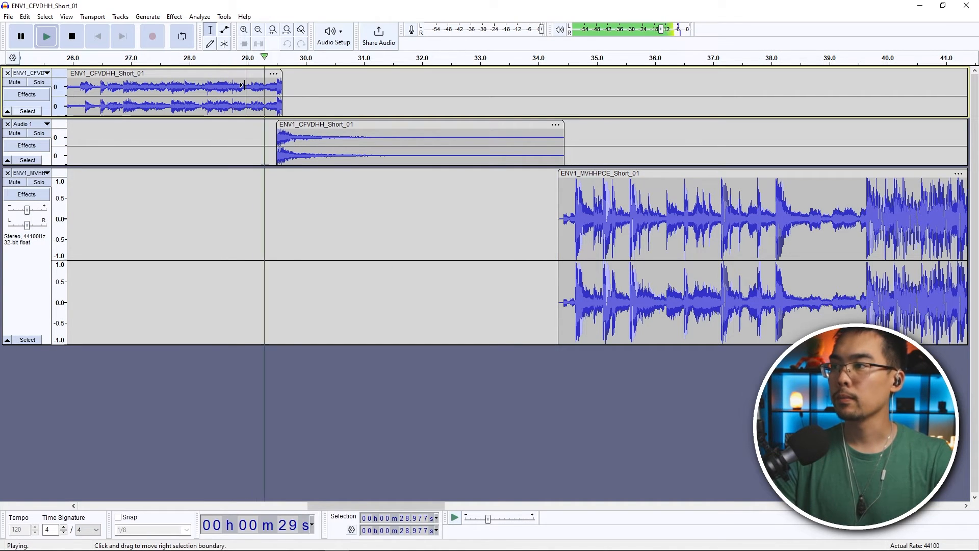
pyautogui.press('space')
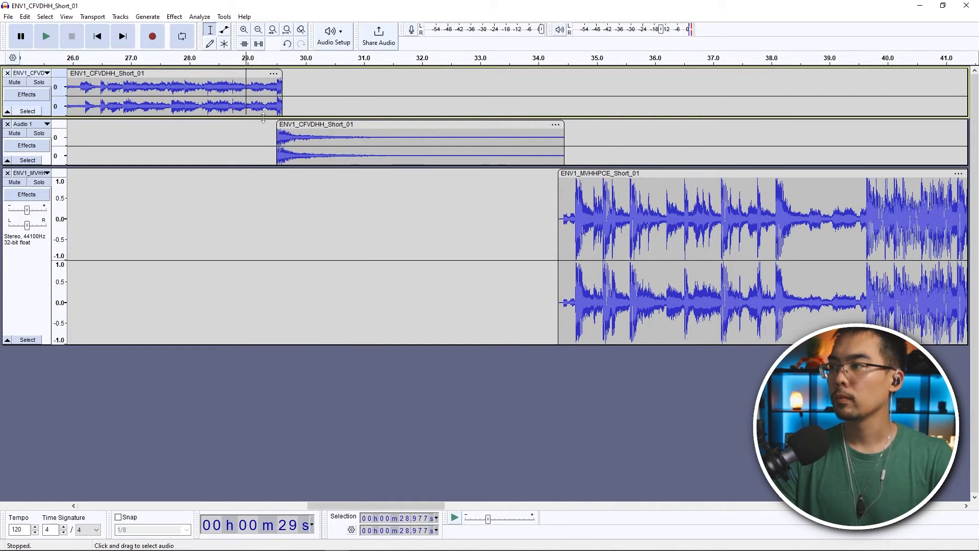
# Step: Move the ENV1_MVHHPCE_Short_01 clip to start at about 30.4 s and play the transition from about 28.4 s
pyautogui.moveTo(614, 173); pyautogui.dragTo(382, 173)
pyautogui.click(212, 86)
pyautogui.press('space')
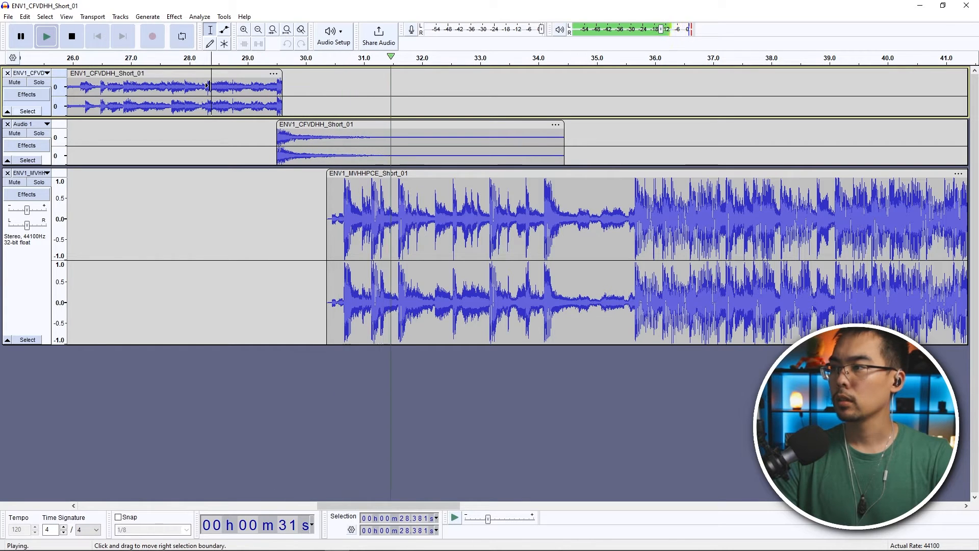
pyautogui.press('space')
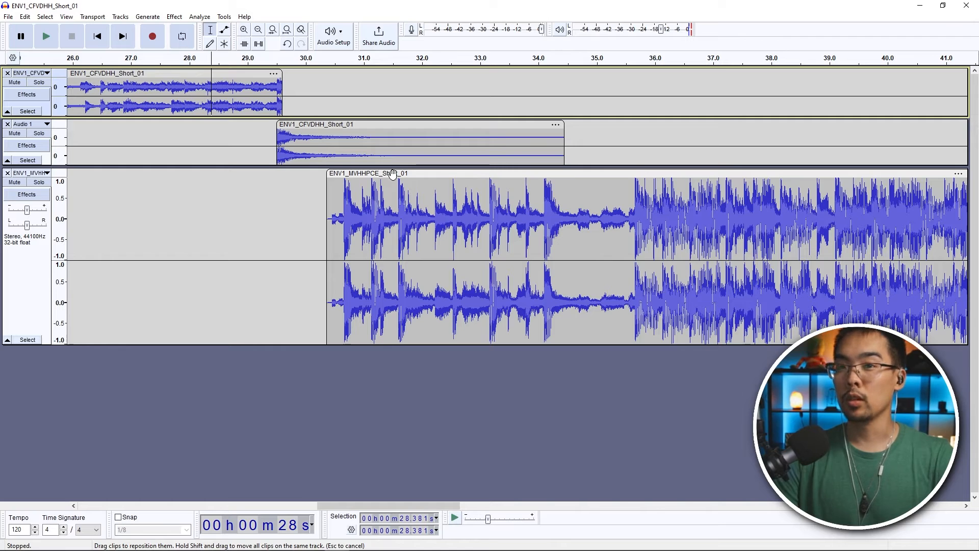
# Step: Mute the ENV1_MVHHPCE_Short_01 track and play the first song's ending from about 26.2 s
pyautogui.click(15, 183)
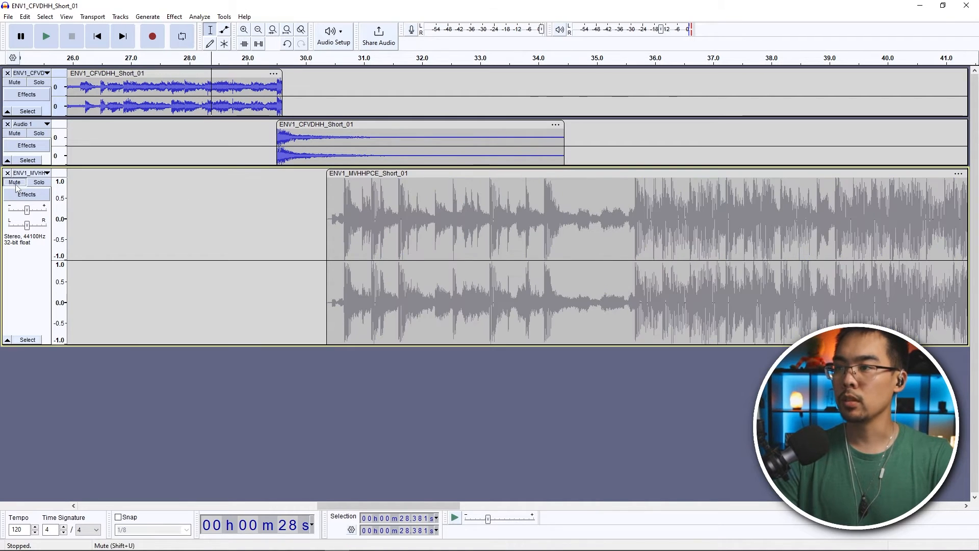
pyautogui.click(84, 90)
pyautogui.press('space')
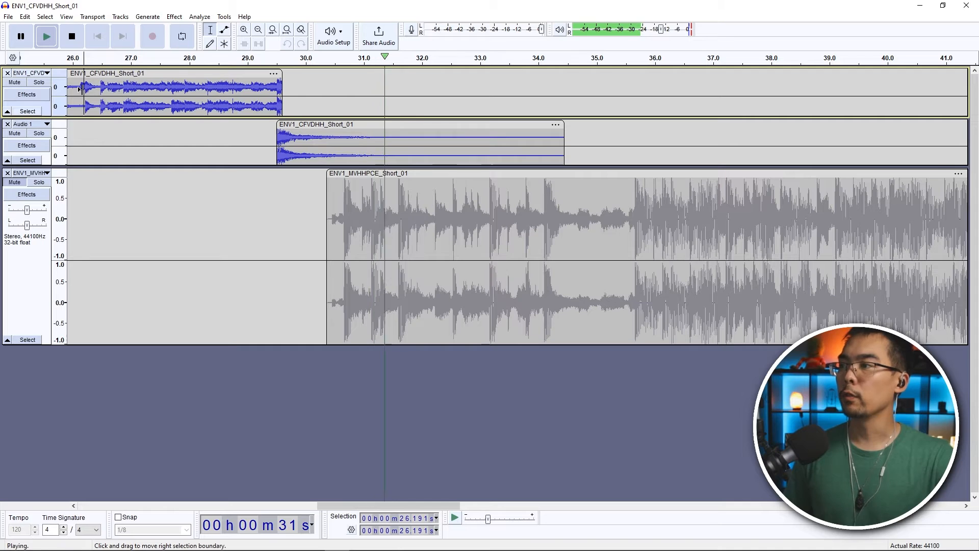
pyautogui.press('space')
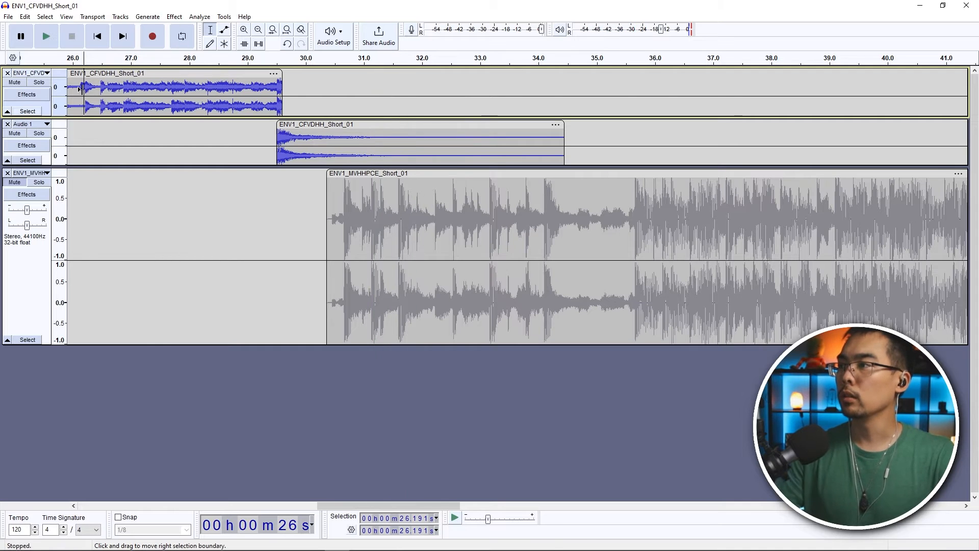
# Step: Mark about 31.9 s on the upper track and move the ENV1_MVHHPCE_Short_01 clip so its first strong beat falls there
pyautogui.click(414, 111)
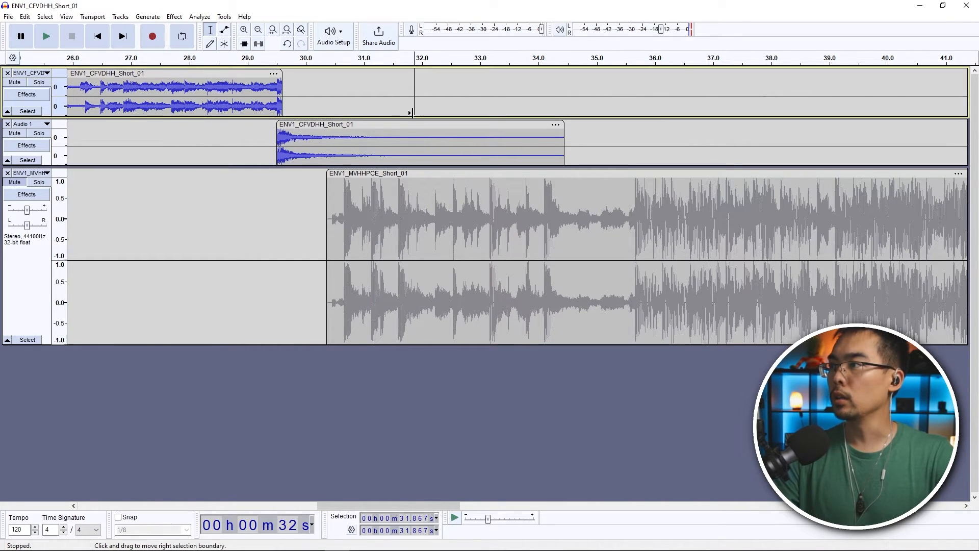
pyautogui.moveTo(415, 174); pyautogui.dragTo(487, 176)
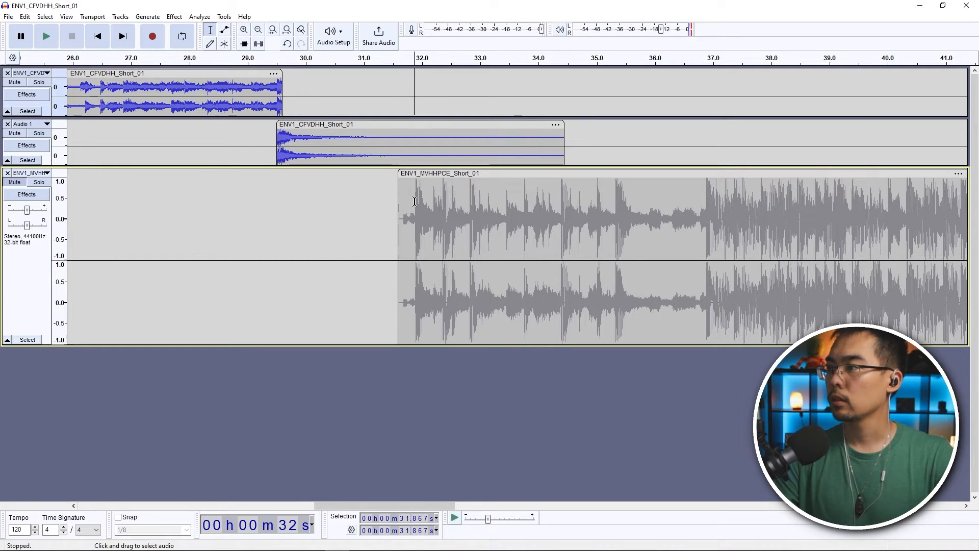
# Step: Select from about 26.5 s to 31.9 s on the muted ENV1_MVHHPCE_Short_01 track and play the first song's ending over that range
pyautogui.click(415, 202)
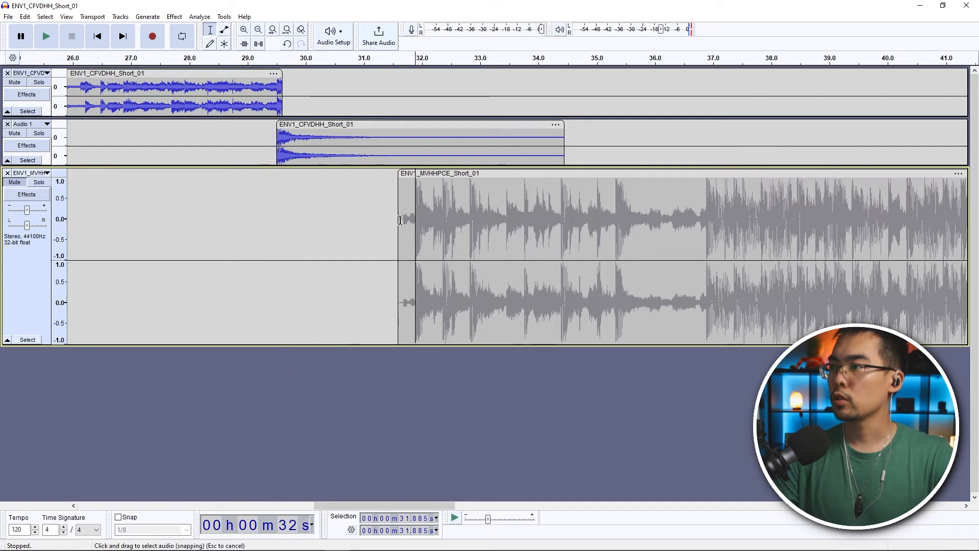
pyautogui.moveTo(411, 206); pyautogui.dragTo(102, 218)
pyautogui.press('space')
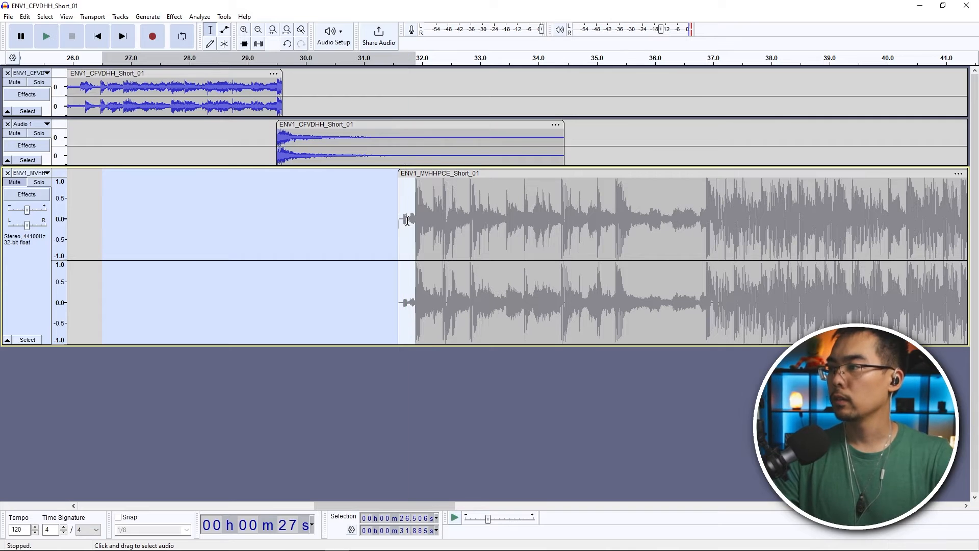
# Step: Shorten the selection to end at about 31.7 s and move the ENV1_MVHHPCE_Short_01 clip so its first strong beat falls there
pyautogui.moveTo(412, 219); pyautogui.dragTo(405, 218)
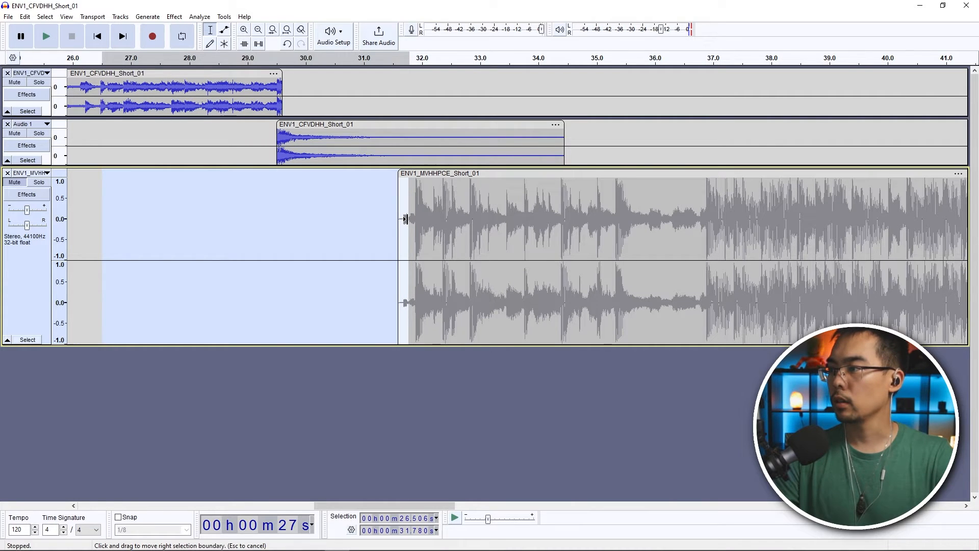
pyautogui.press('space')
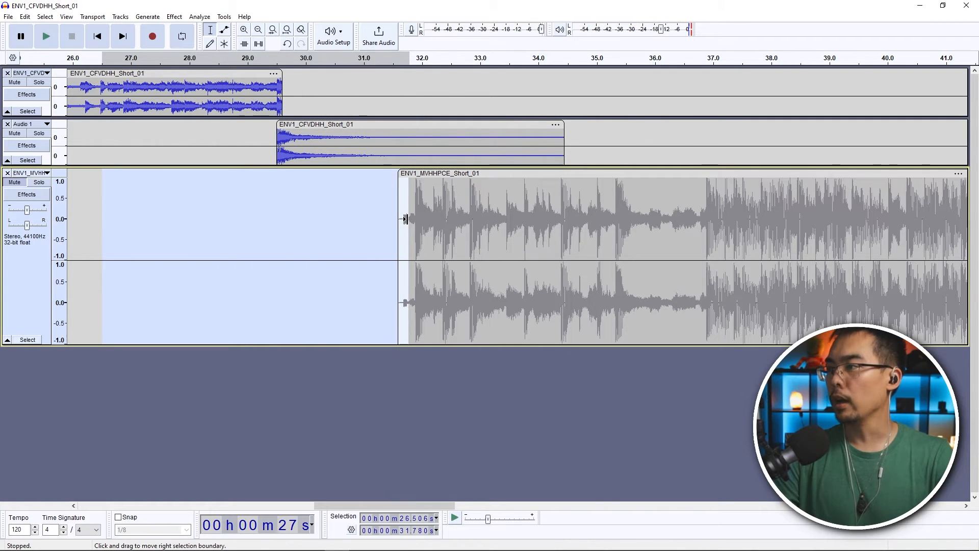
pyautogui.moveTo(403, 219); pyautogui.dragTo(401, 219)
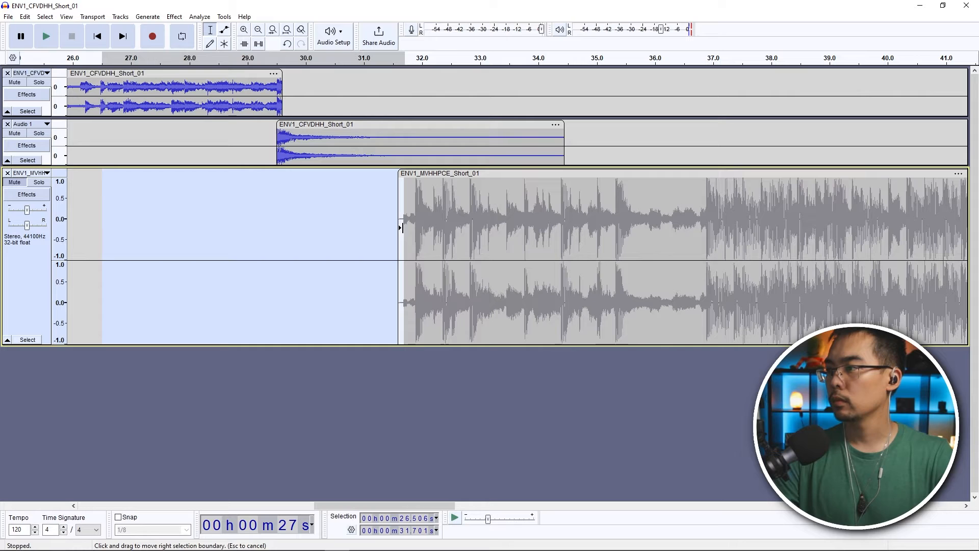
pyautogui.moveTo(501, 176); pyautogui.dragTo(492, 175)
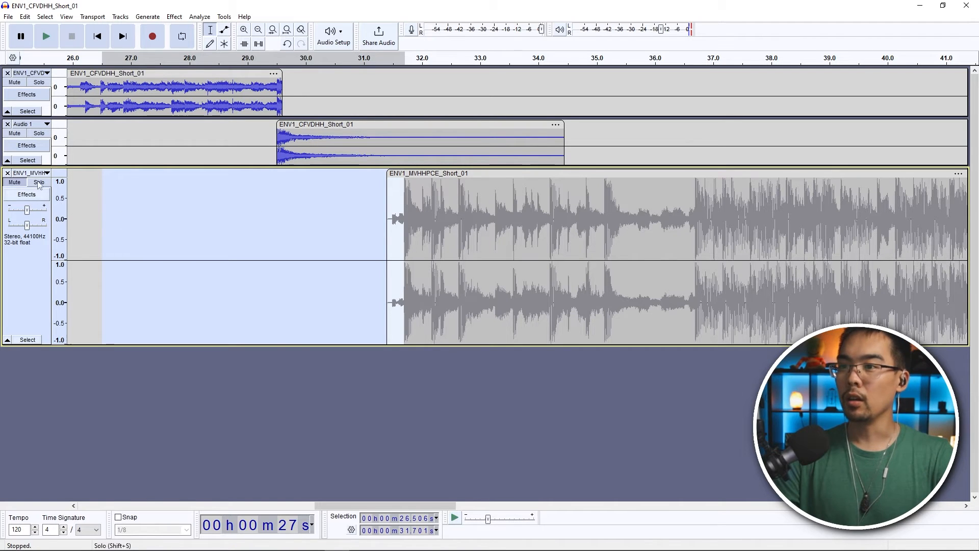
# Step: Unmute the ENV1_MVHHPCE_Short_01 track and play the transition from about 28.3 s
pyautogui.click(15, 183)
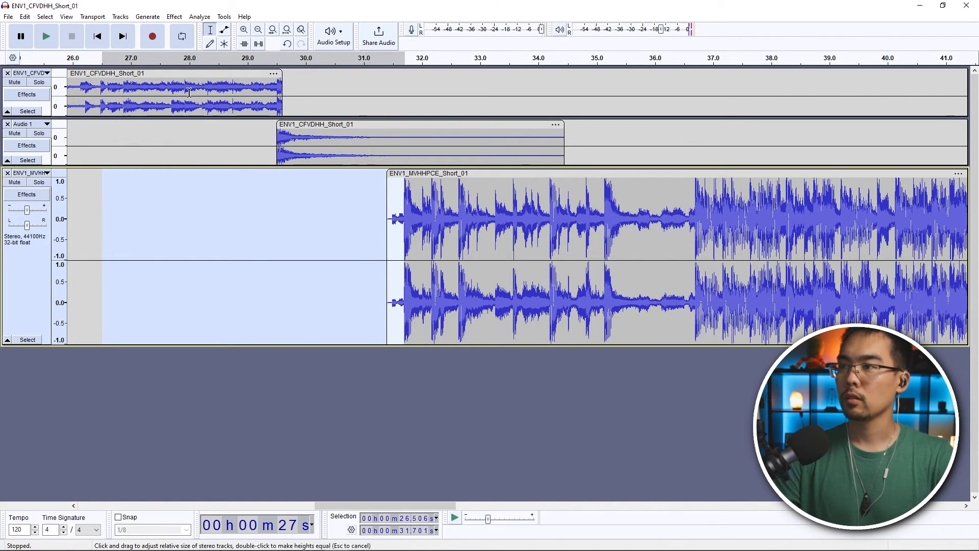
pyautogui.click(172, 91)
pyautogui.click(207, 265)
pyautogui.press('space')
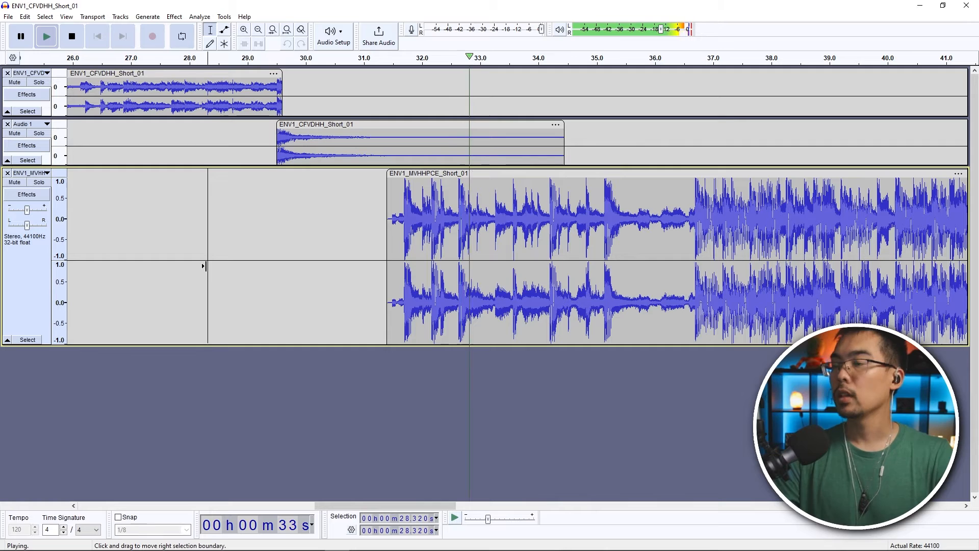
pyautogui.press('space')
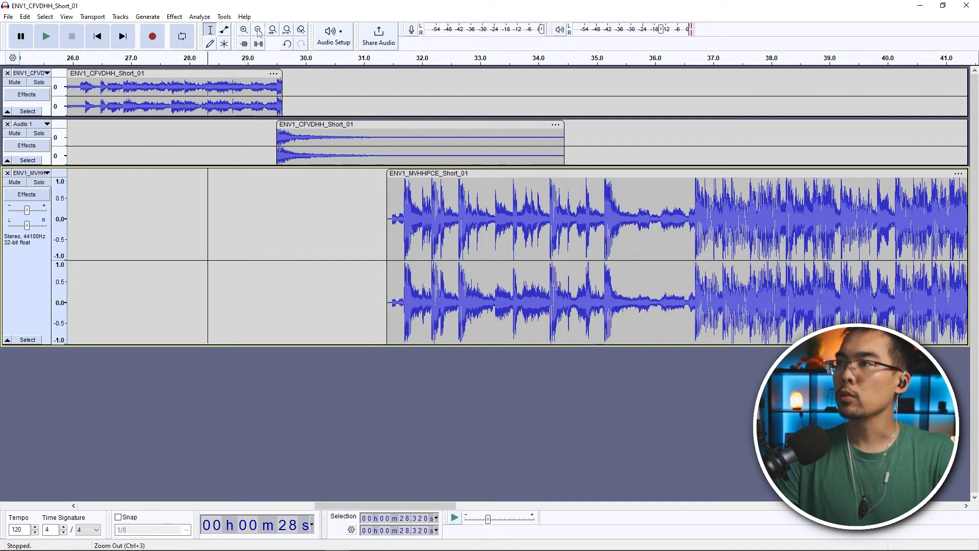
# Step: Play the project from about 17.4 s and nudge the ENV1_MVHHPCE_Short_01 clip earlier to start at about 31 s
pyautogui.click(286, 30)
pyautogui.click(234, 220)
pyautogui.press('space')
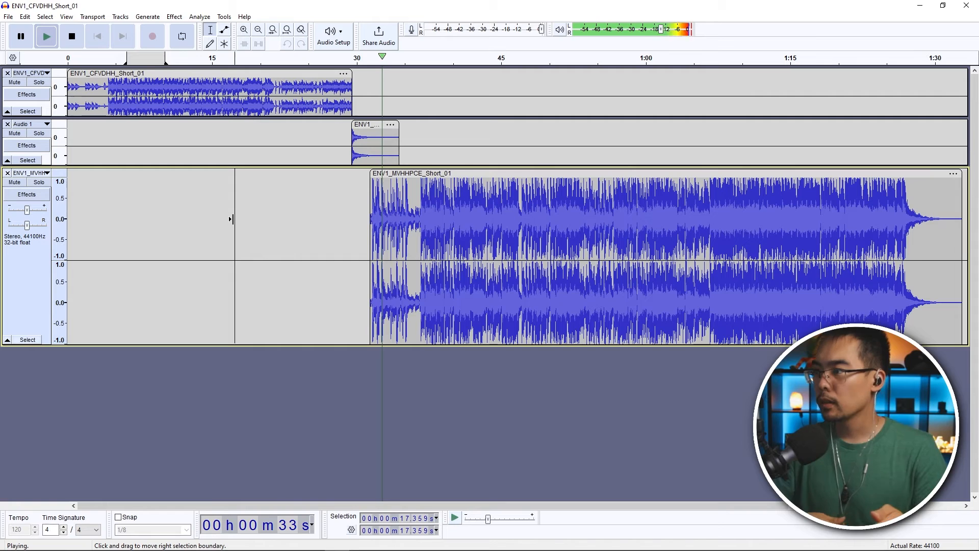
pyautogui.press('space')
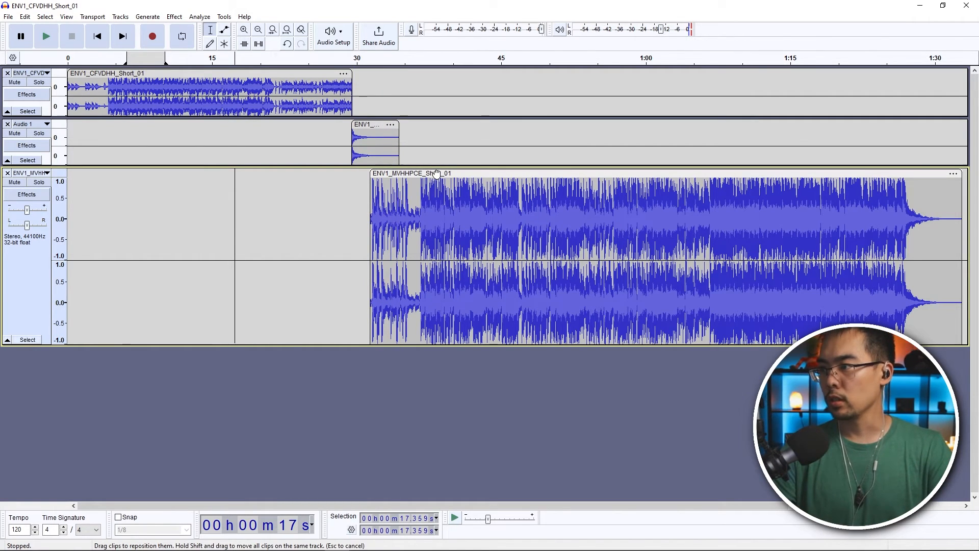
pyautogui.moveTo(436, 174); pyautogui.dragTo(433, 172)
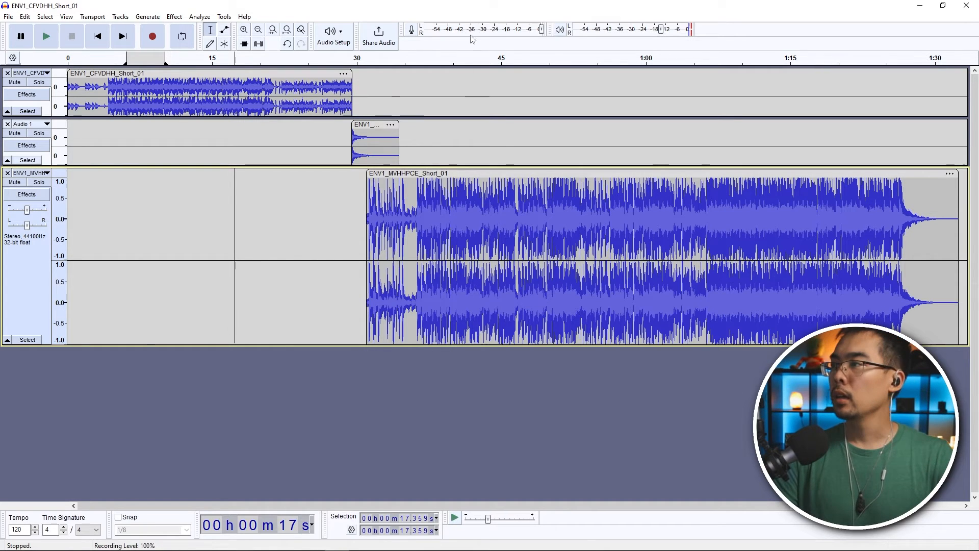
# Step: Play the second song from about 45 s and trim the end of its clip back to about 49.8 s
pyautogui.click(499, 61)
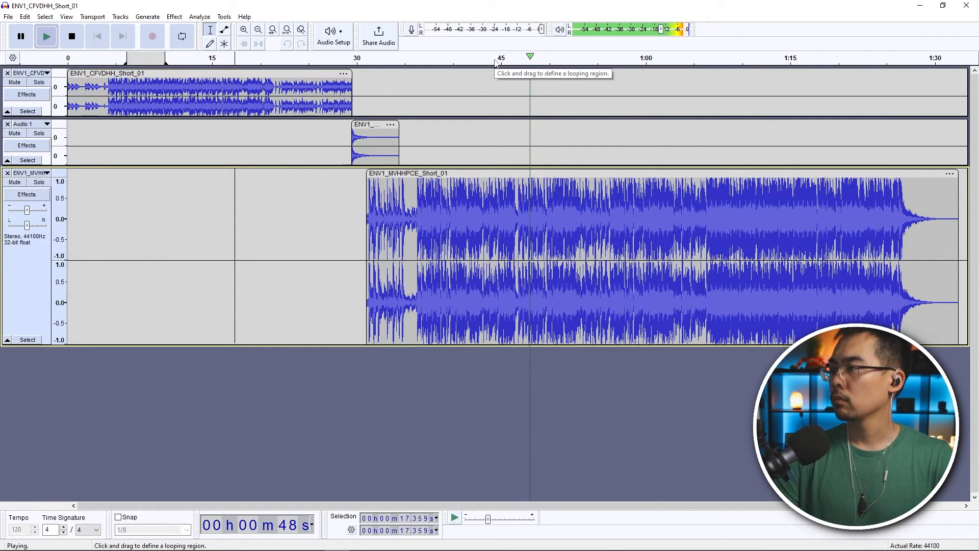
pyautogui.press('space')
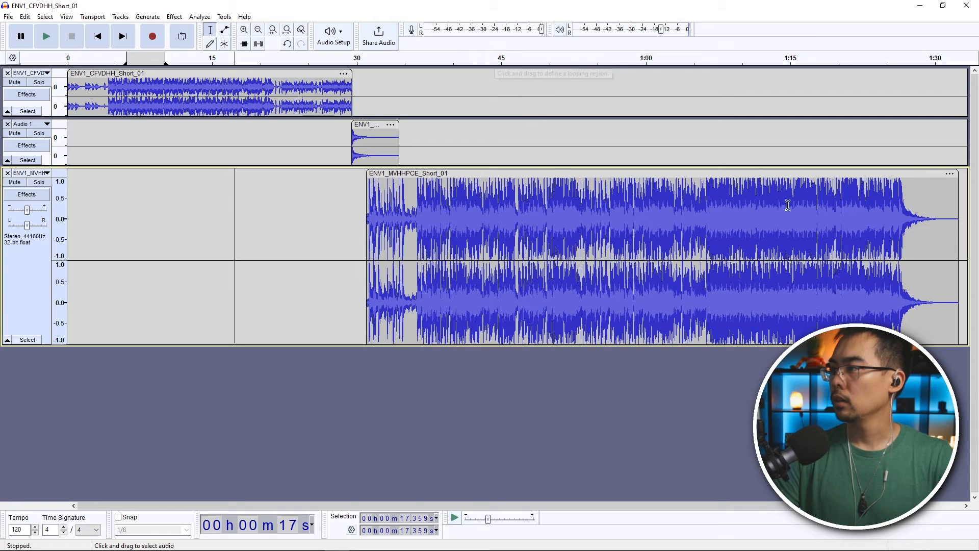
pyautogui.moveTo(960, 177); pyautogui.dragTo(545, 202)
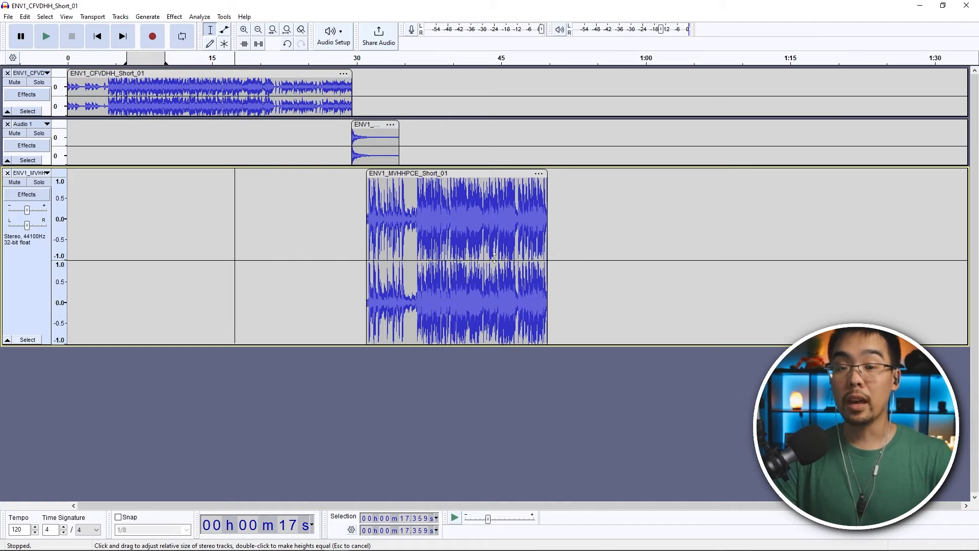
# Step: Mark about 46.7 s in the ENV1_MVHHPCE_Short_01 clip as the fade's starting point and activate the Envelope tool
pyautogui.click(225, 32)
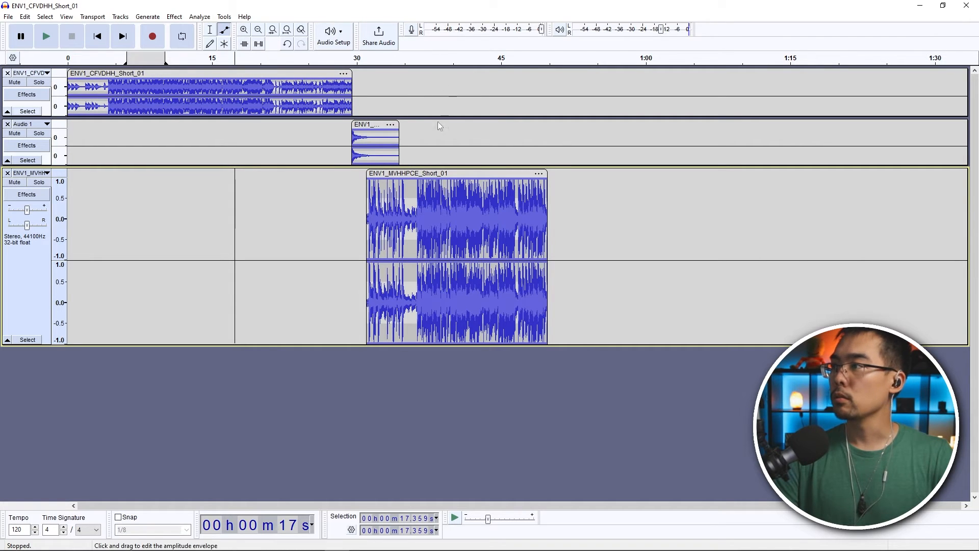
pyautogui.click(210, 30)
pyautogui.click(517, 209)
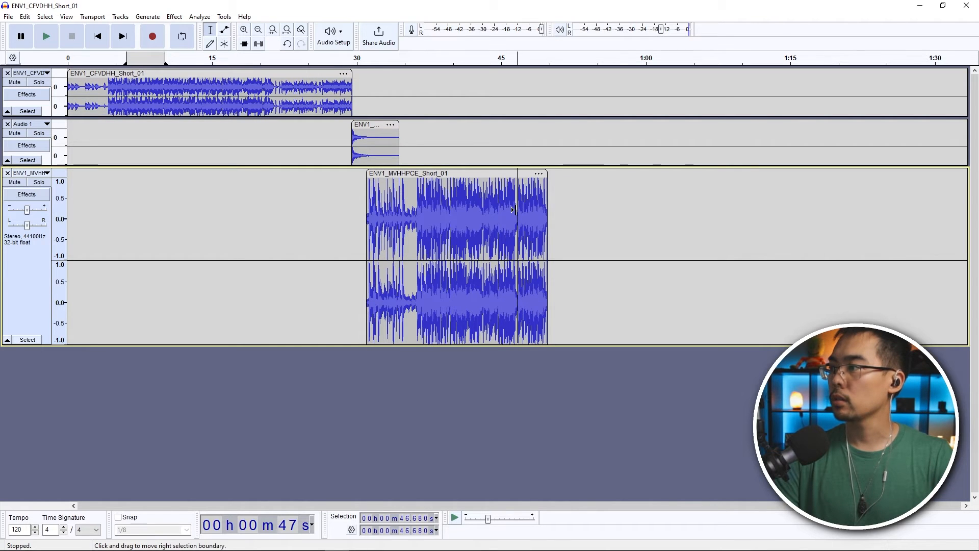
pyautogui.click(246, 34)
pyautogui.click(245, 31)
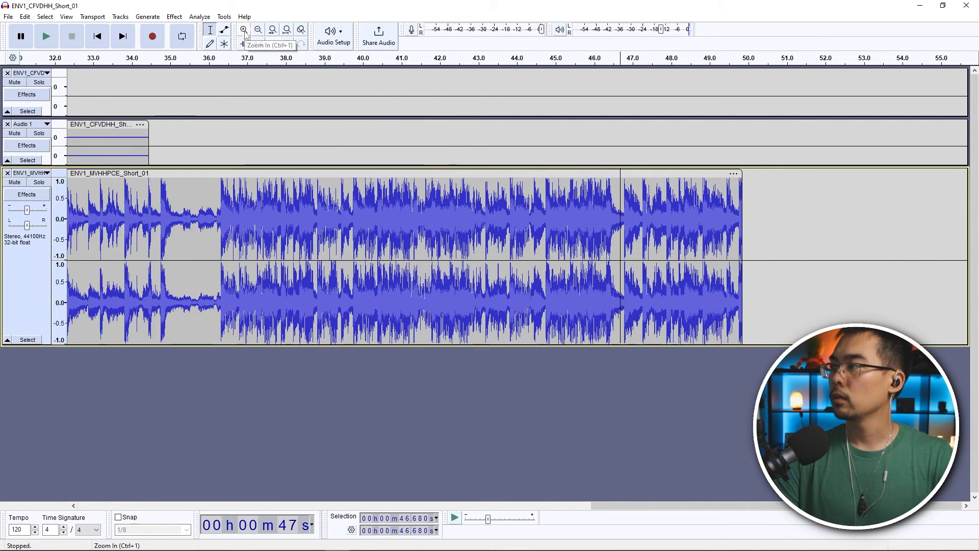
pyautogui.click(244, 31)
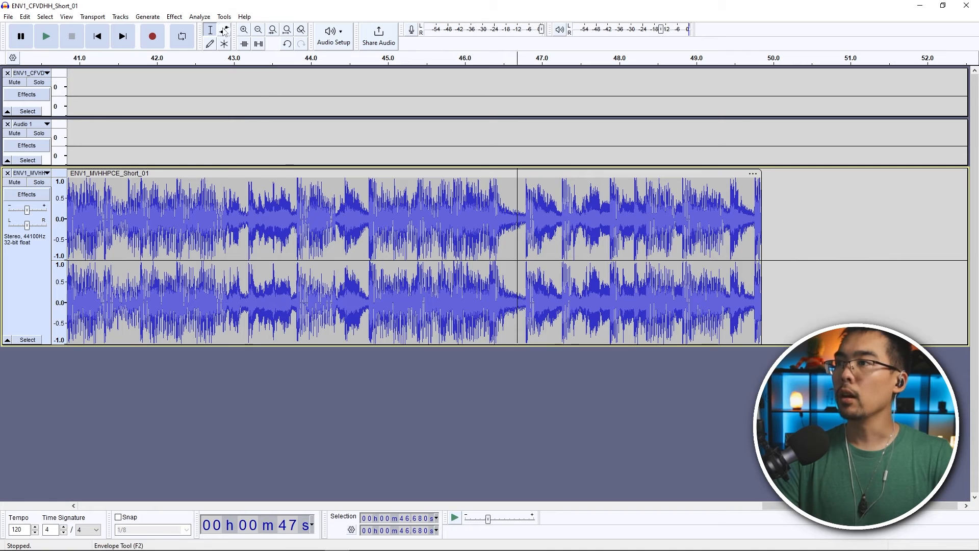
pyautogui.click(224, 31)
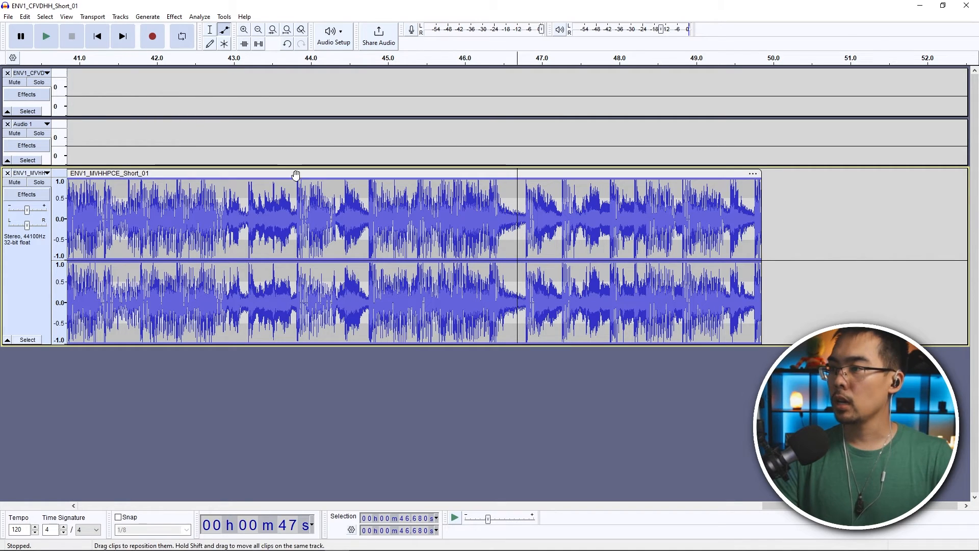
# Step: Add an envelope control point at about 46.7 s in the ENV1_MVHHPCE_Short_01 clip and set it to full volume
pyautogui.click(518, 211)
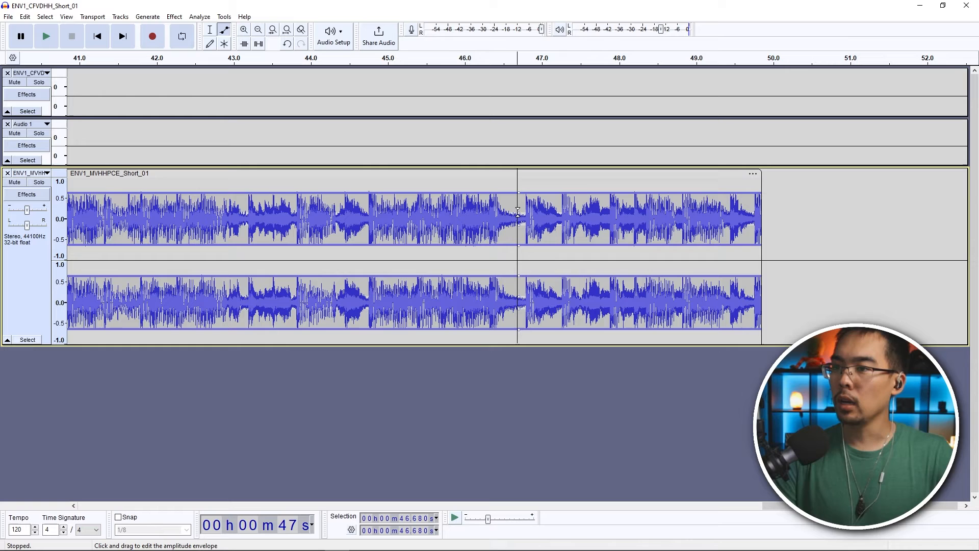
pyautogui.hotkey('ctrl', 'z')
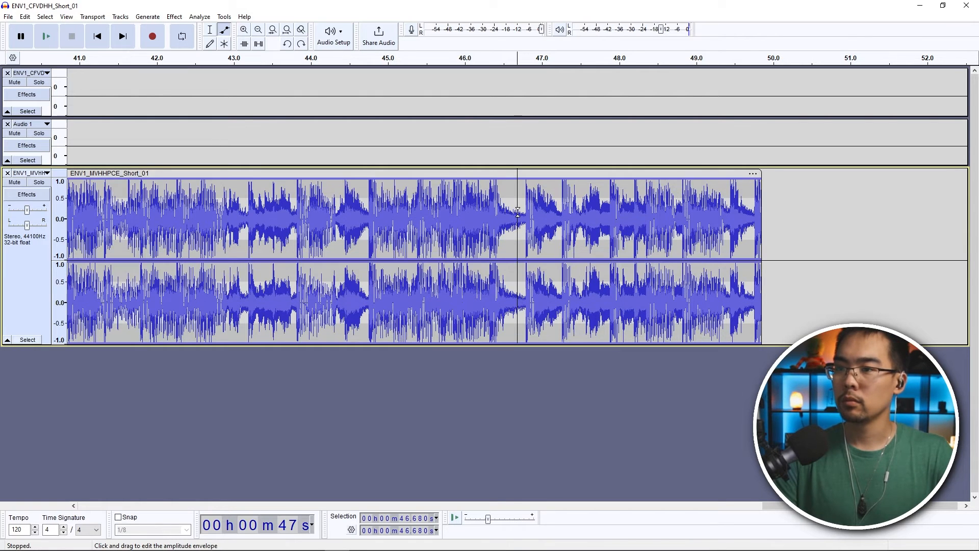
pyautogui.hotkey('ctrl', 'y')
pyautogui.moveTo(517, 211); pyautogui.dragTo(518, 198)
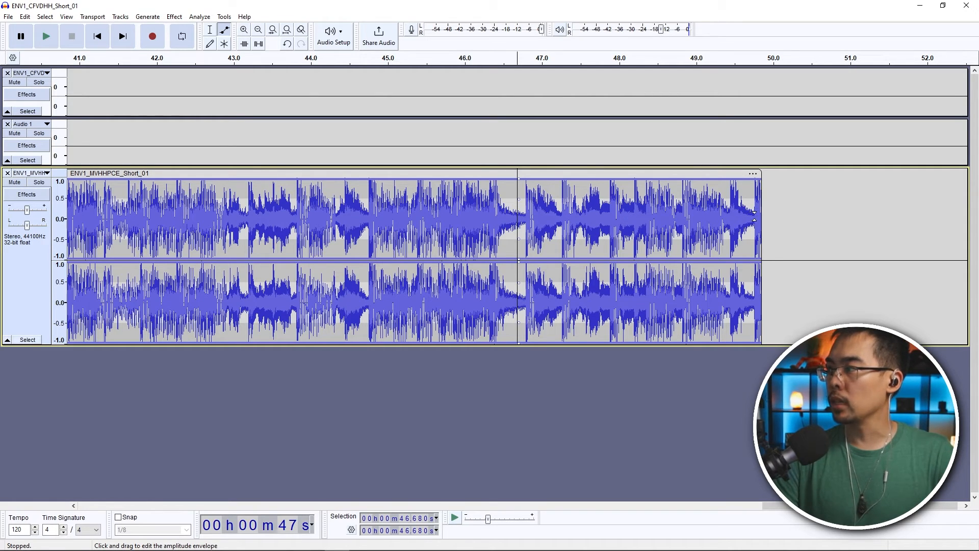
# Step: Add an envelope point at the clip's end, lower it to nearly silent for a gradual fade-out, and play from about 45.8 s
pyautogui.click(754, 217)
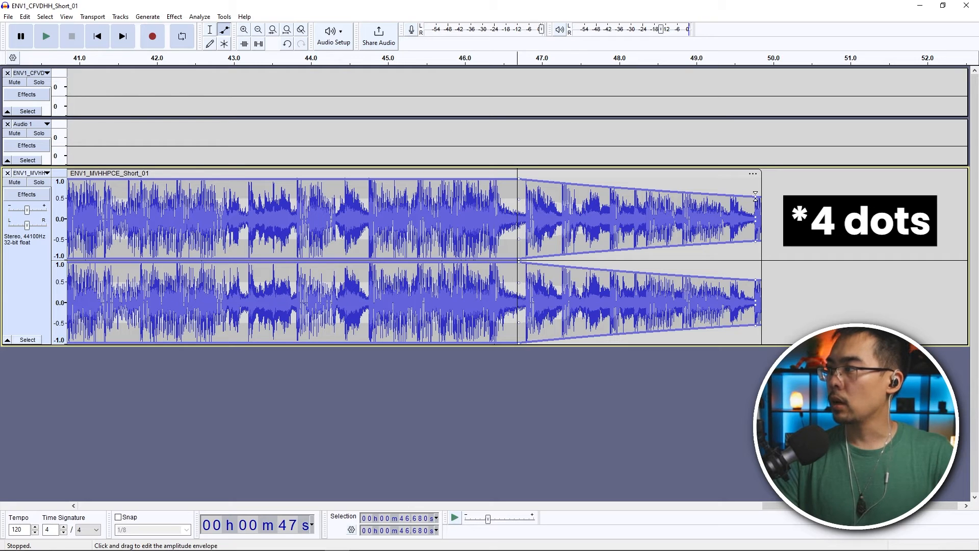
pyautogui.moveTo(755, 198); pyautogui.dragTo(758, 216)
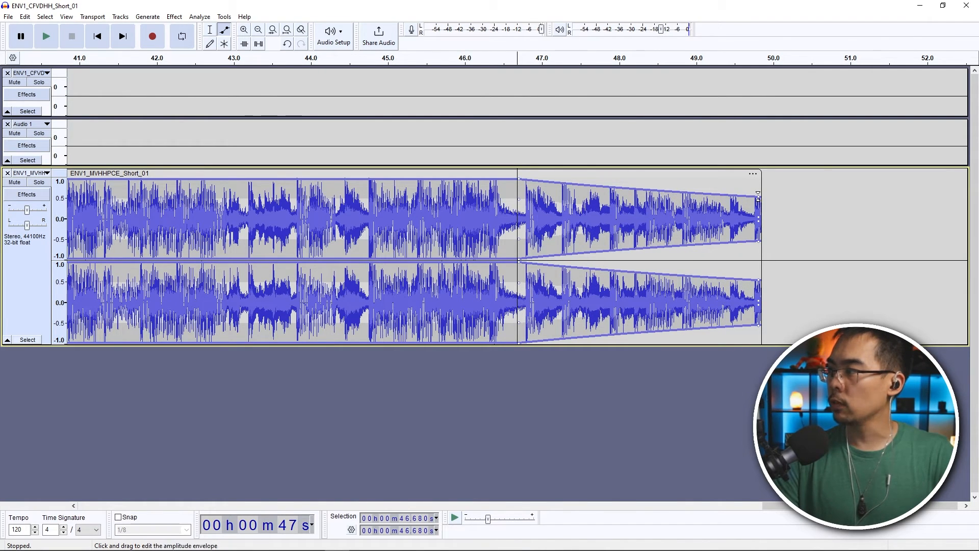
pyautogui.moveTo(758, 200); pyautogui.dragTo(759, 218)
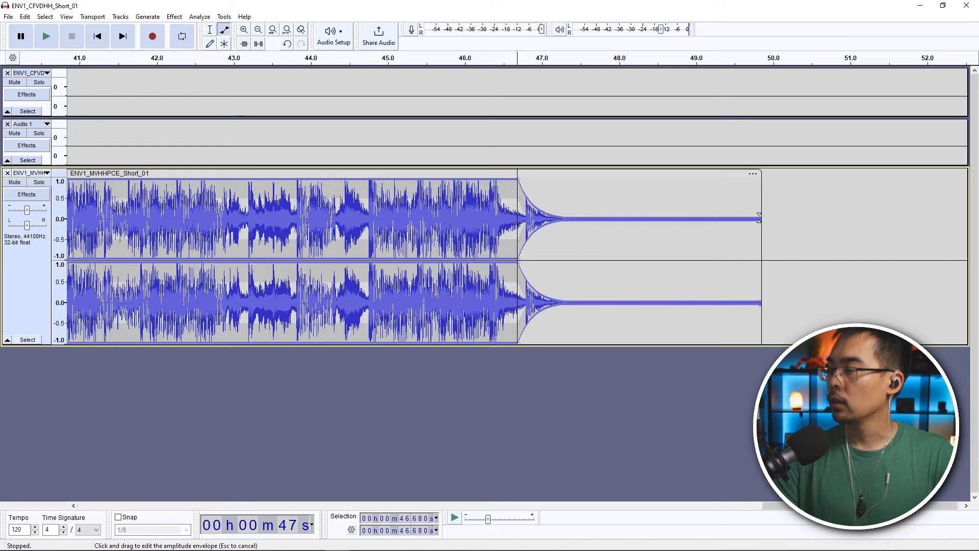
pyautogui.hotkey('ctrl', 'z')
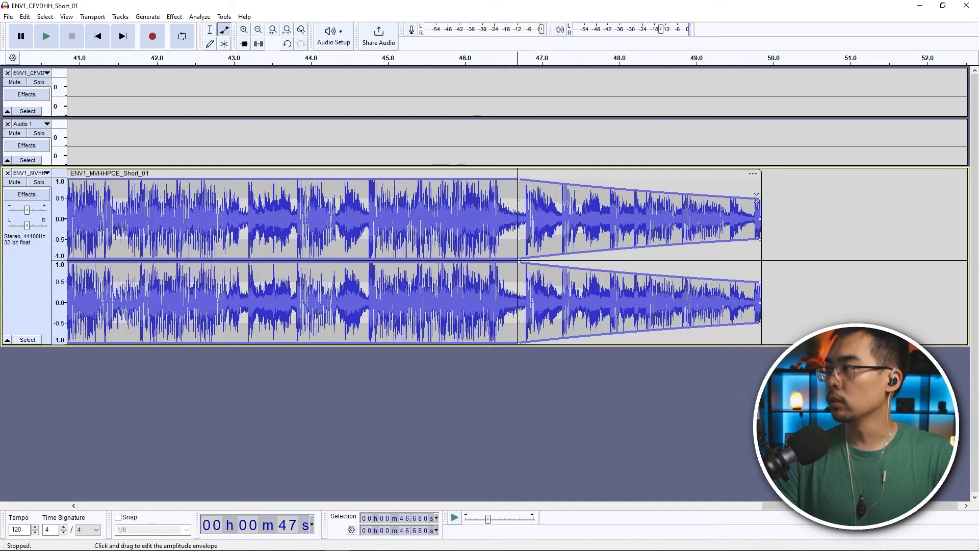
pyautogui.moveTo(756, 198); pyautogui.dragTo(757, 214)
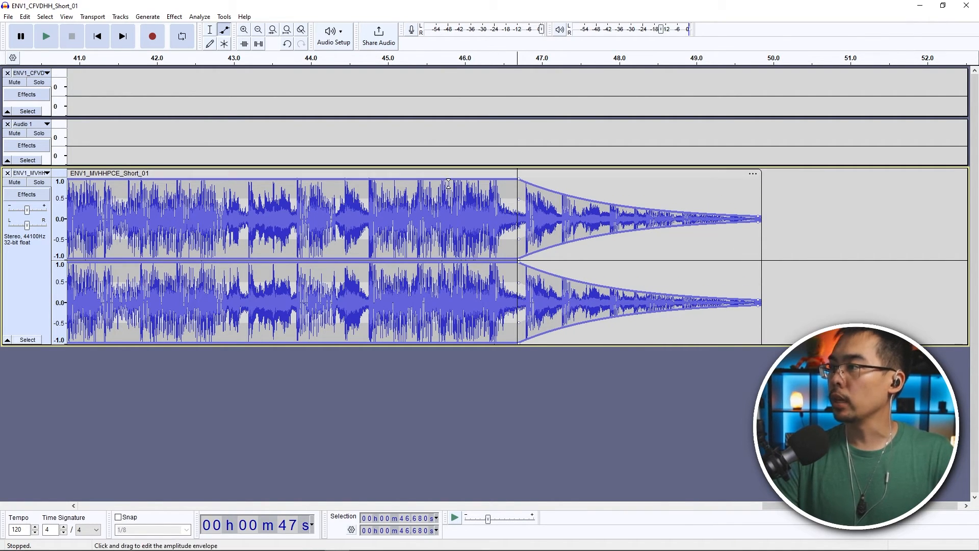
pyautogui.click(450, 60)
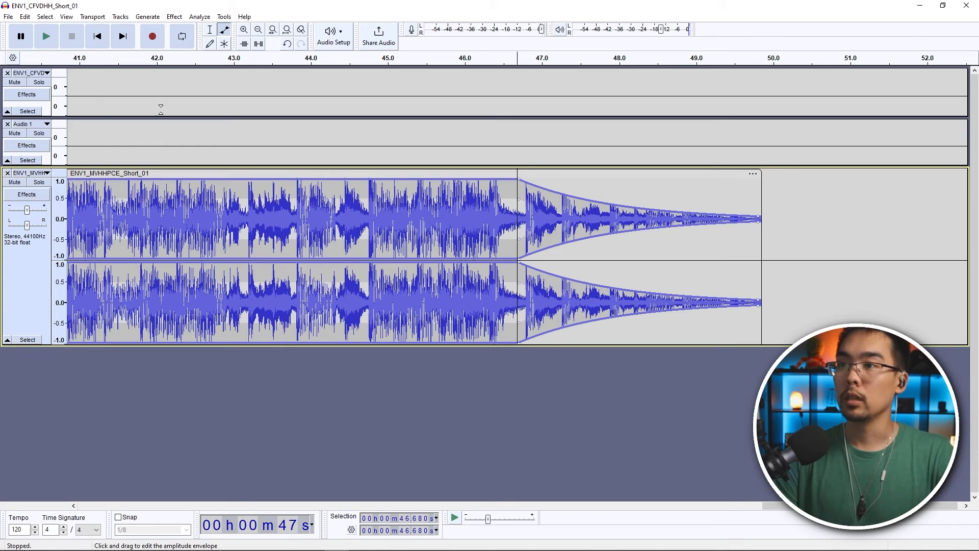
# Step: Import Trap the Gym from the 5 Music Files folder in File Explorer and move its clip to start at about 50.5 s
pyautogui.click(299, 35)
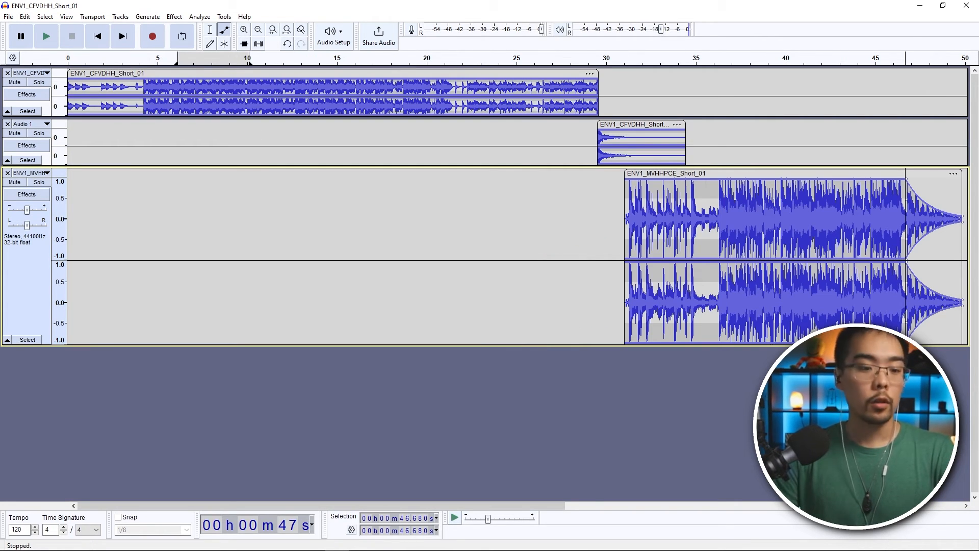
pyautogui.hotkey('alt', 'Tab')
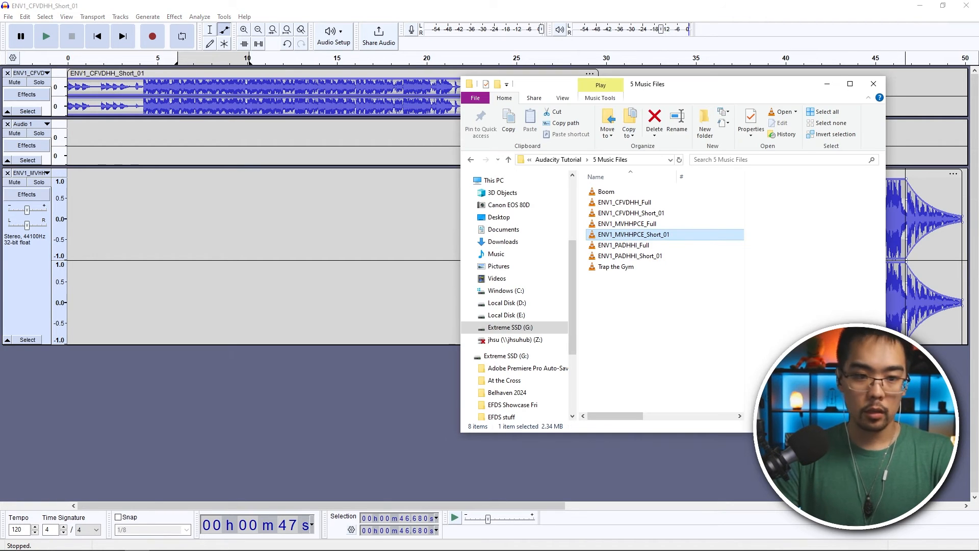
pyautogui.moveTo(625, 266); pyautogui.dragTo(449, 389)
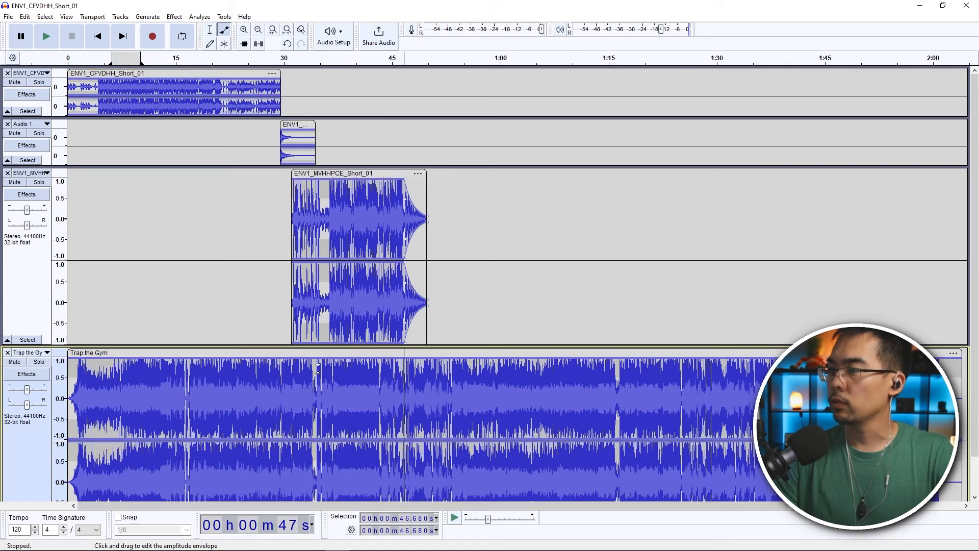
pyautogui.moveTo(88, 353); pyautogui.dragTo(460, 362)
pyautogui.scroll(-1, 449, 255)
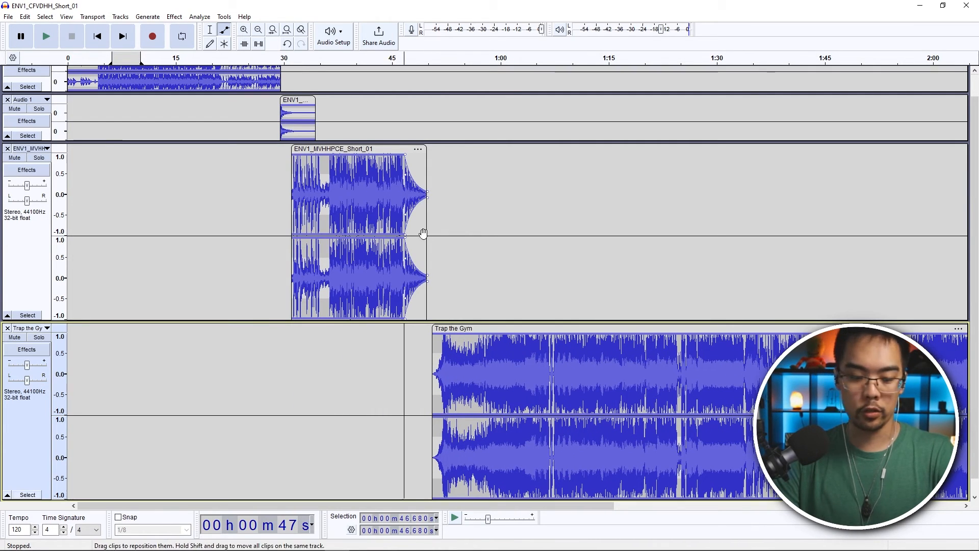
# Step: Play the opening of the Trap the Gym clip from about 51.2 s
pyautogui.click(447, 62)
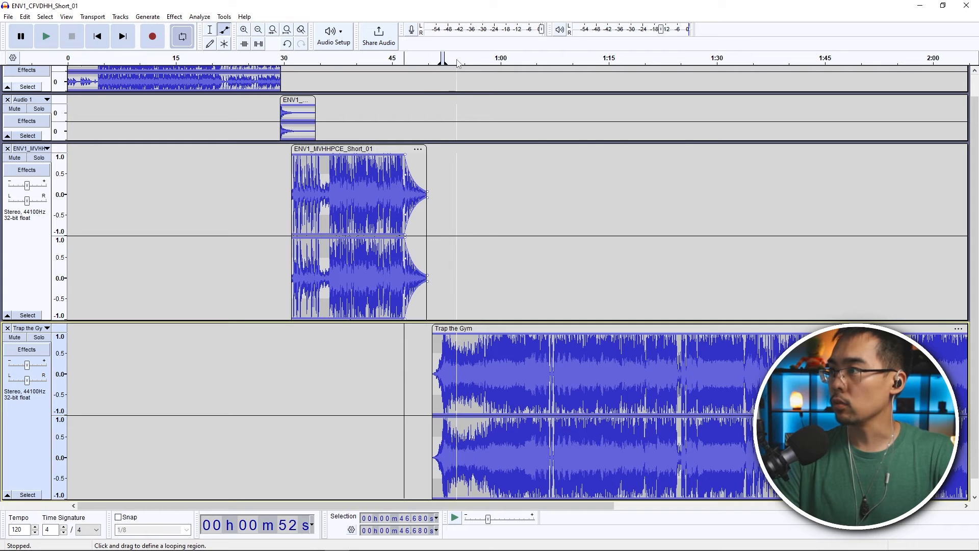
pyautogui.click(489, 359)
pyautogui.press('space')
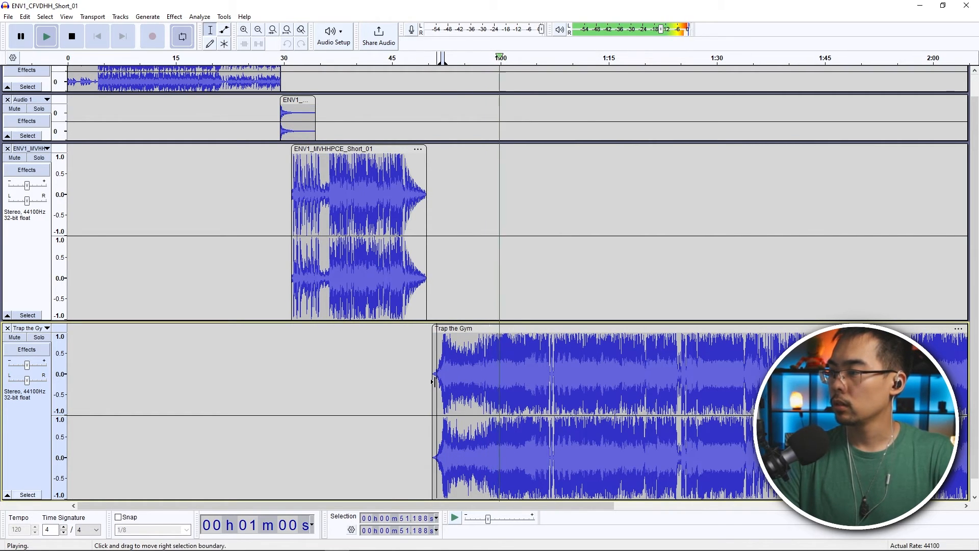
# Step: Play the Trap the Gym clip from about 51.5 s and from about 1:07.4 to judge where the song should begin
pyautogui.click(453, 376)
pyautogui.press('space')
pyautogui.click(438, 360)
pyautogui.press('space')
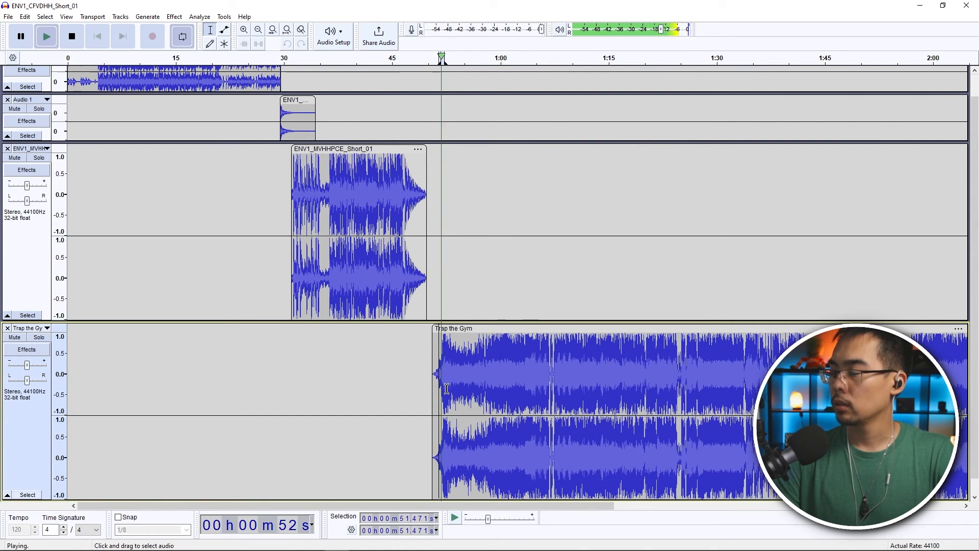
pyautogui.press('space')
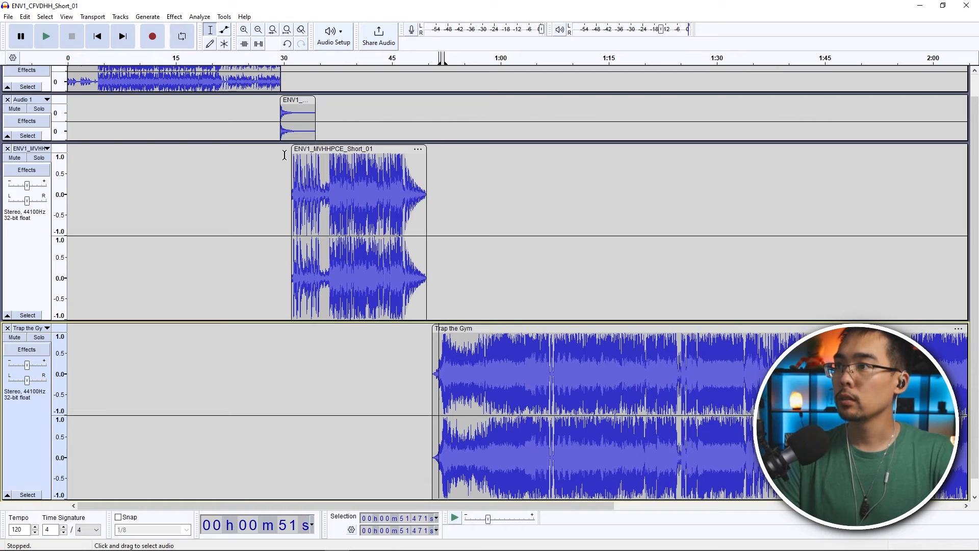
pyautogui.press('space')
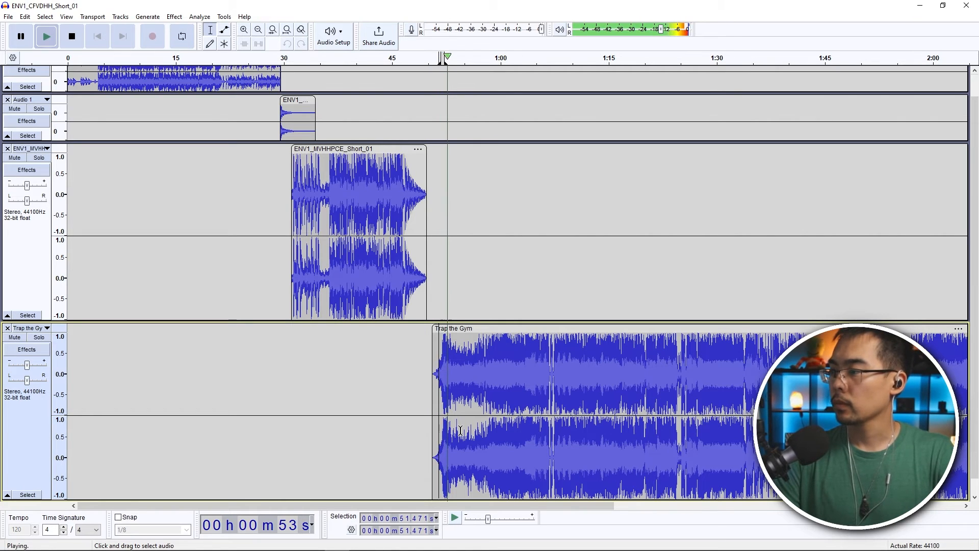
pyautogui.press('space')
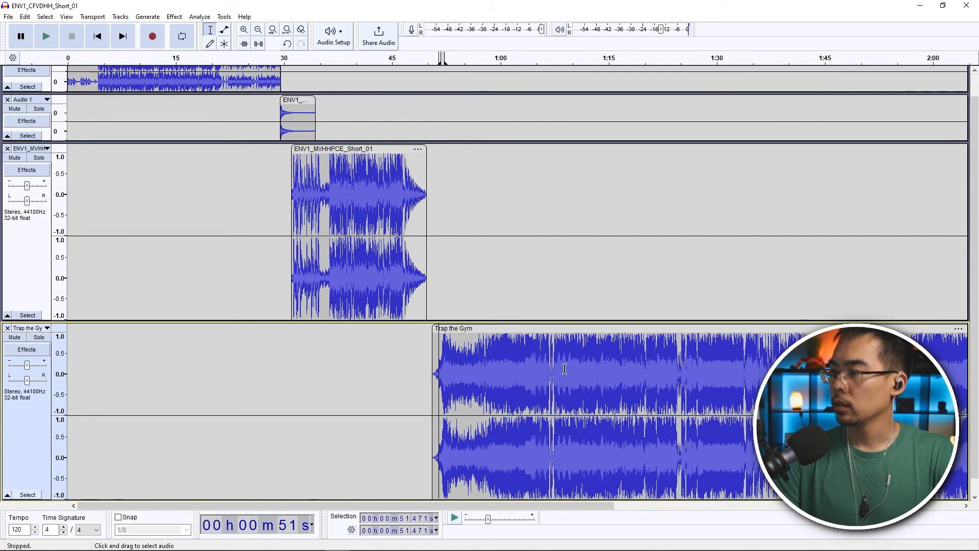
pyautogui.click(553, 365)
pyautogui.press('space')
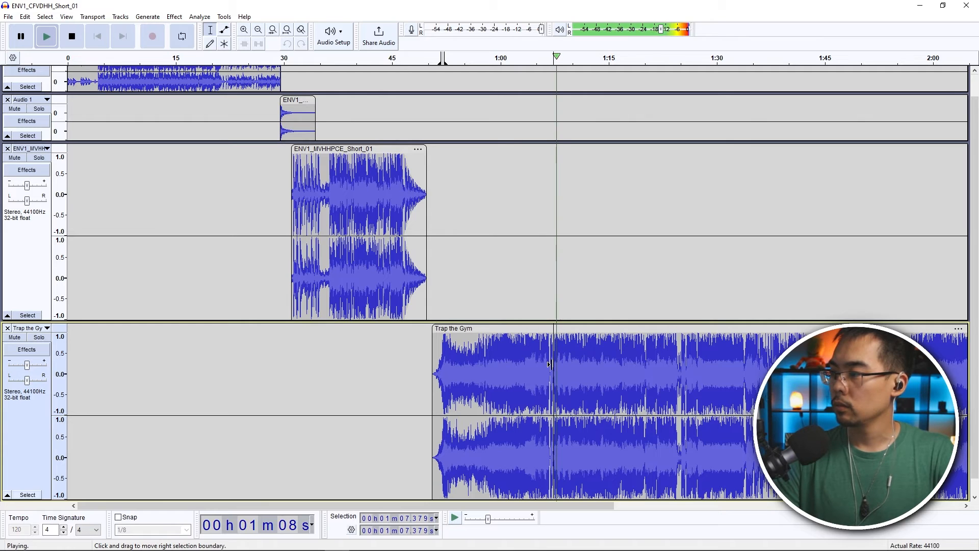
pyautogui.press('space')
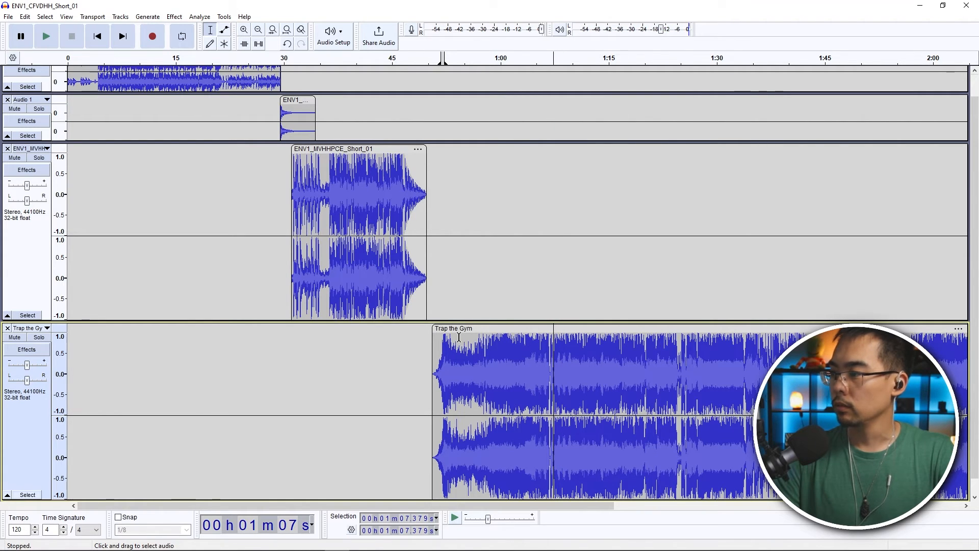
# Step: Trim the start of the Trap the Gym clip up to about 1:07.4 and move it to start at about 46.7 s, under the previous song's fade-out
pyautogui.moveTo(430, 334); pyautogui.dragTo(462, 328)
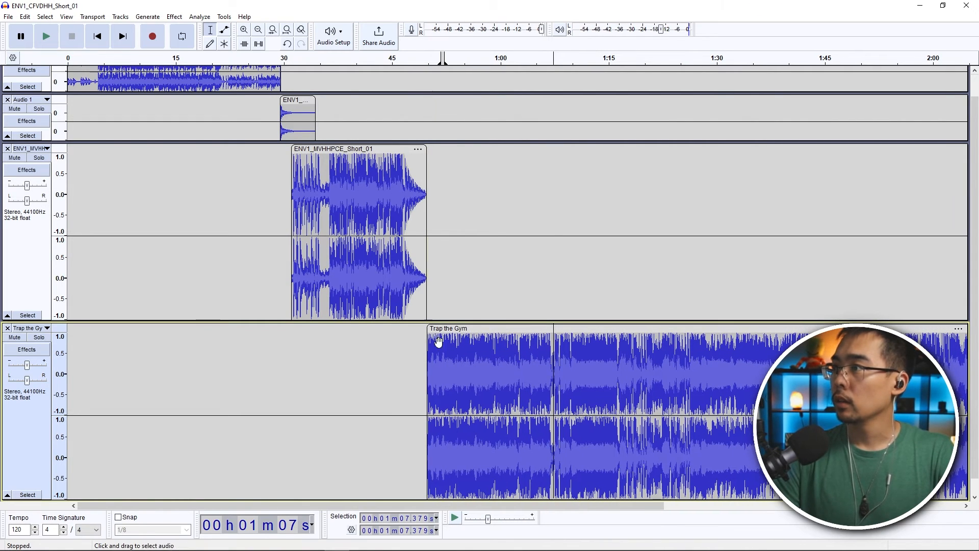
pyautogui.click(421, 357)
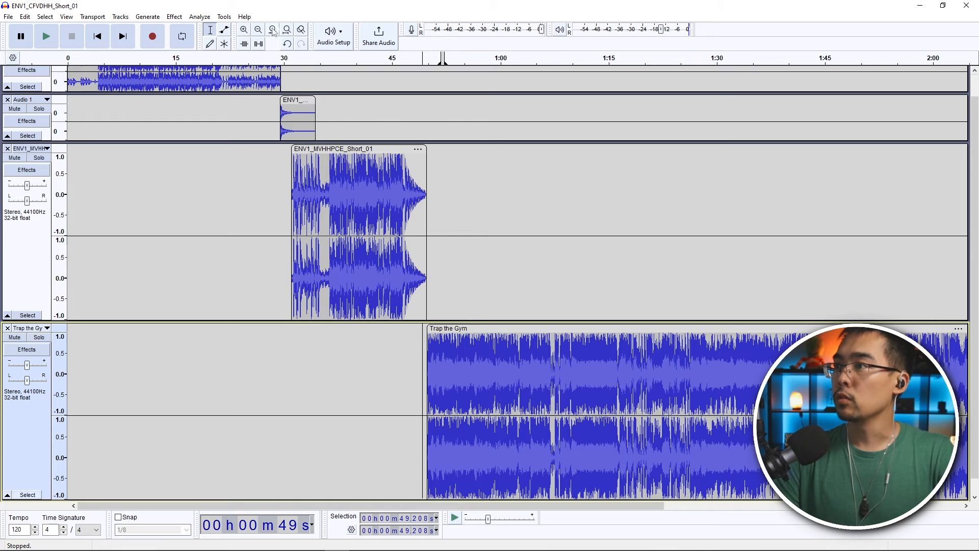
pyautogui.click(244, 30)
pyautogui.click(244, 30)
pyautogui.click(243, 30)
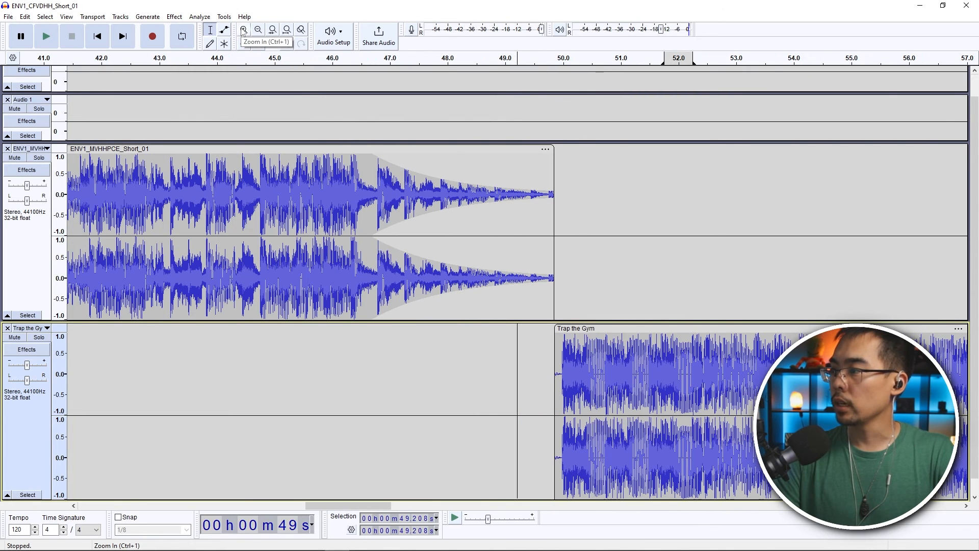
pyautogui.moveTo(596, 328); pyautogui.dragTo(412, 325)
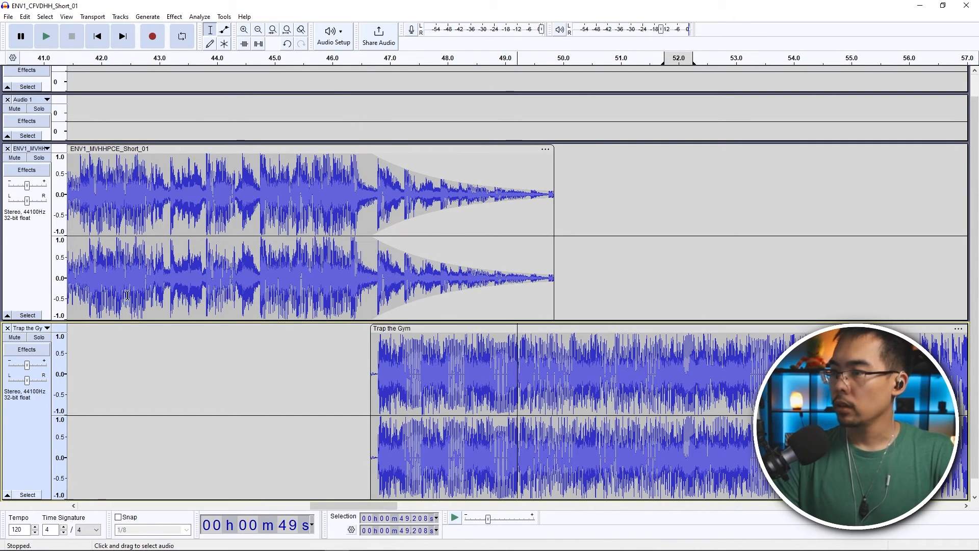
# Step: Fade in Trap the Gym with the envelope from nearly silent at its start to full volume at about 49.9 s, and play from about 44.9 s
pyautogui.click(223, 31)
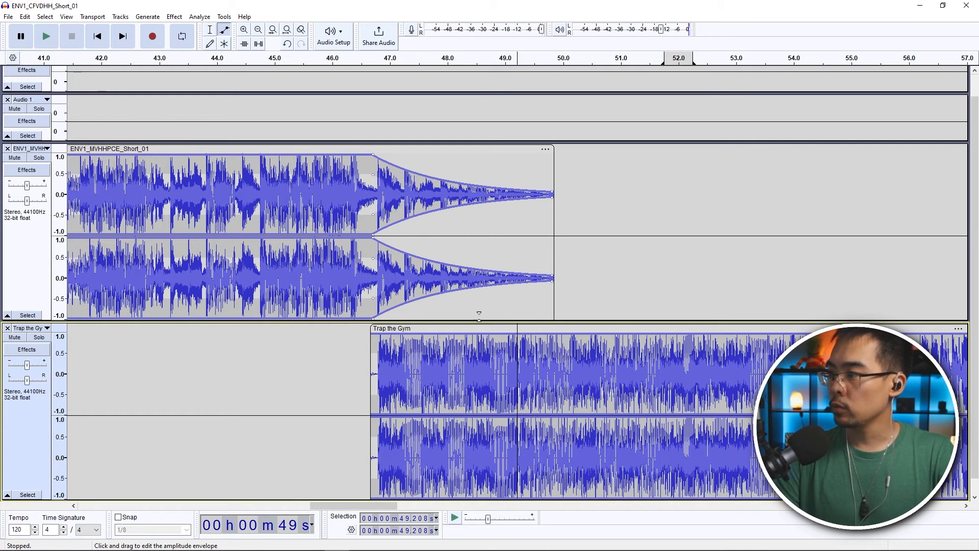
pyautogui.moveTo(557, 361); pyautogui.dragTo(557, 353)
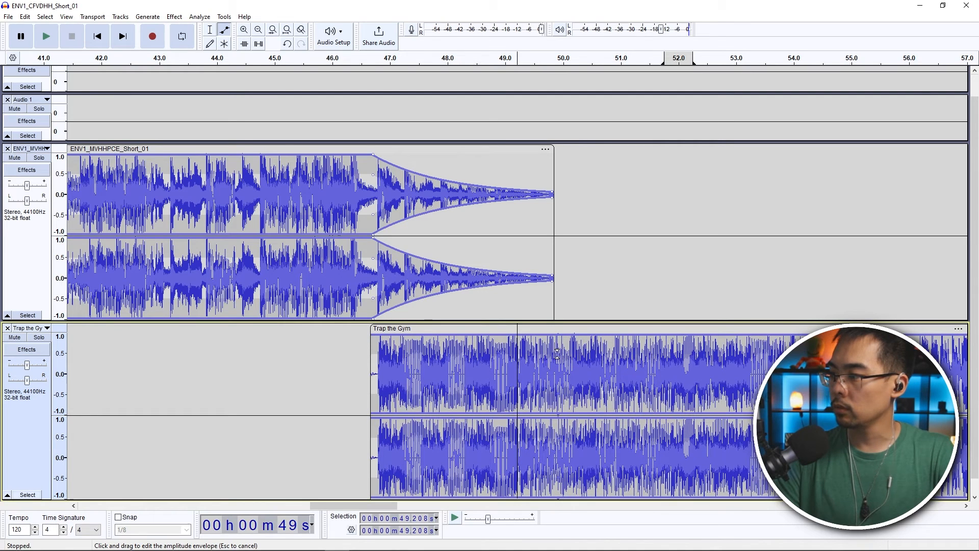
pyautogui.click(377, 368)
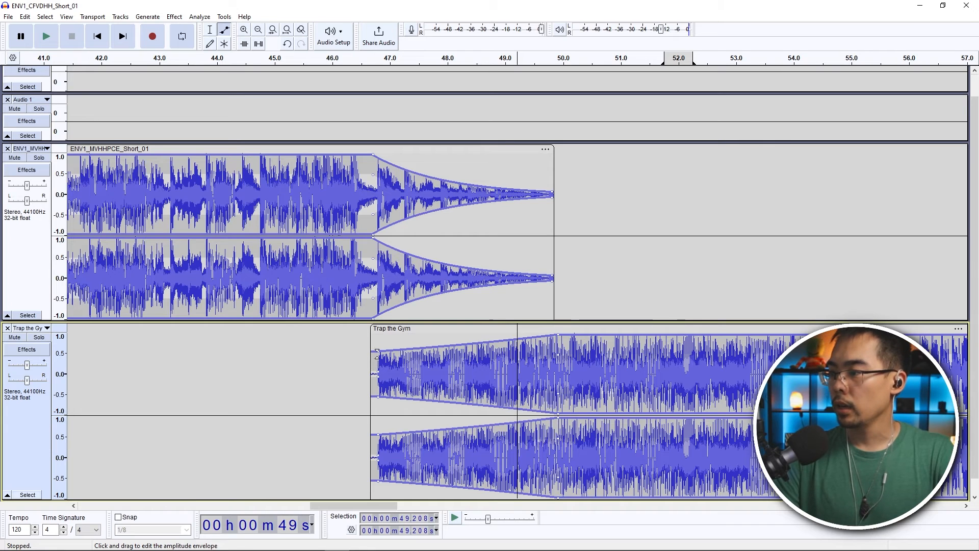
pyautogui.moveTo(378, 352); pyautogui.dragTo(378, 371)
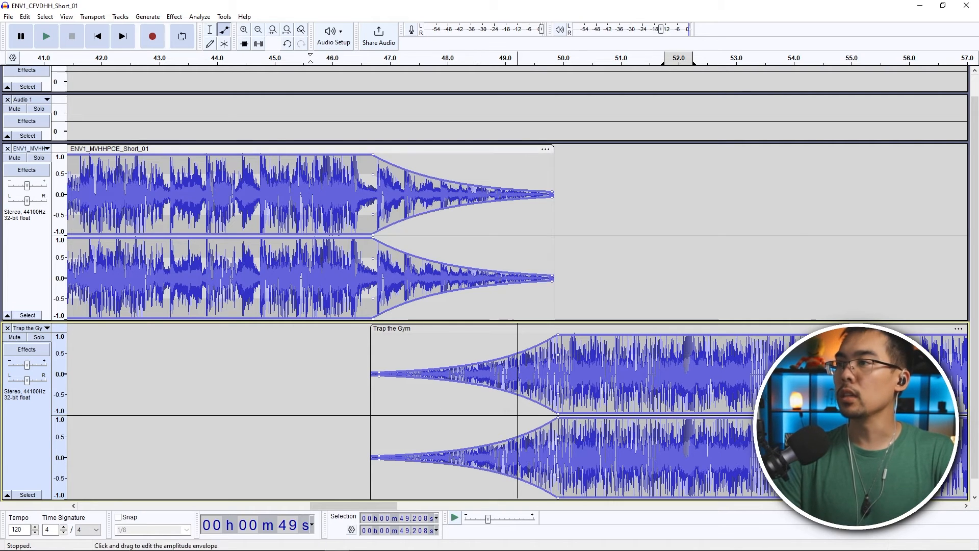
pyautogui.click(266, 60)
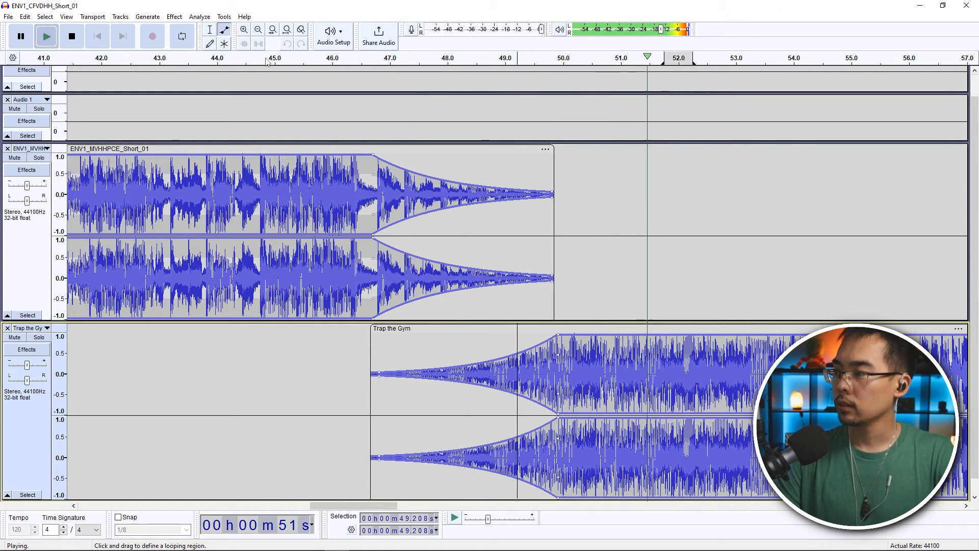
pyautogui.press('space')
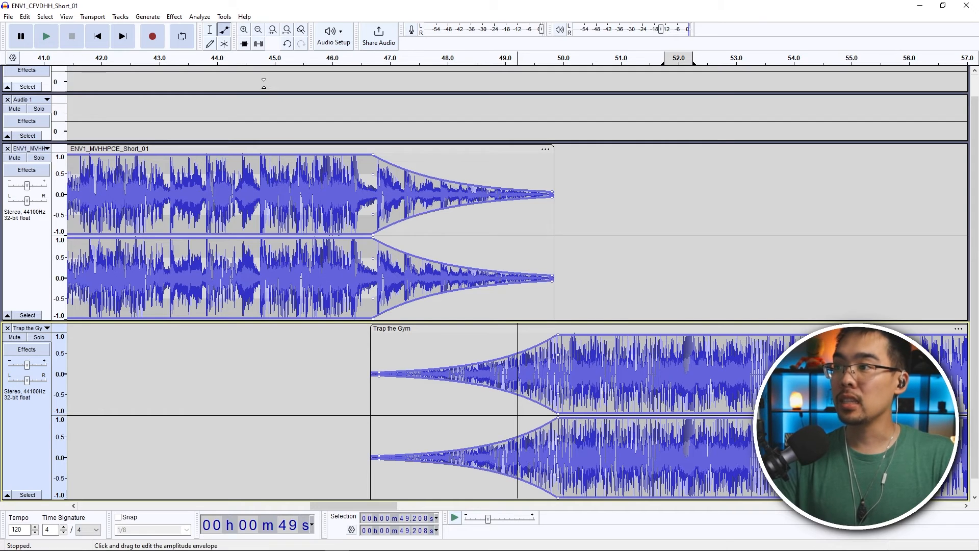
# Step: Add envelope points in Trap the Gym at about 1:13.0 at full volume and about 1:13.2 at a level of roughly 0.4
pyautogui.click(257, 32)
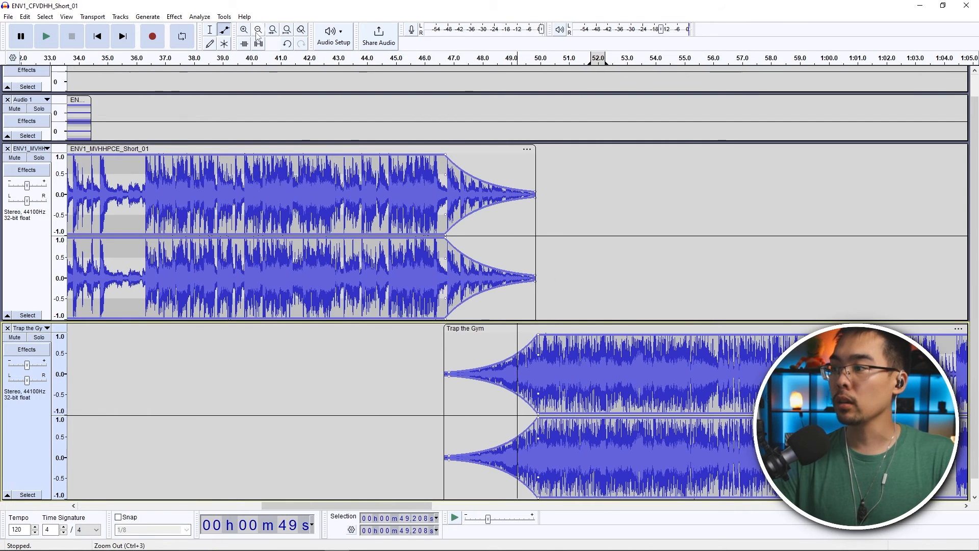
pyautogui.click(257, 32)
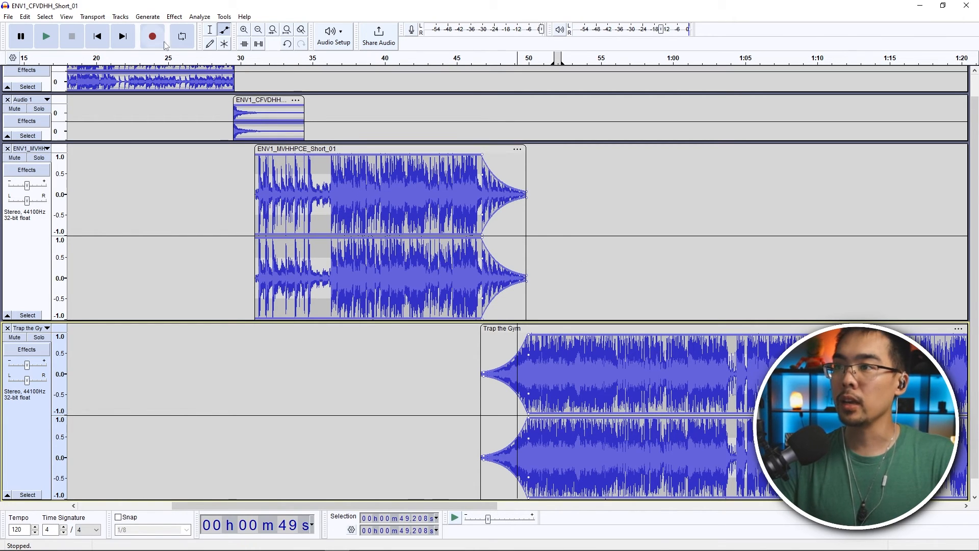
pyautogui.click(207, 32)
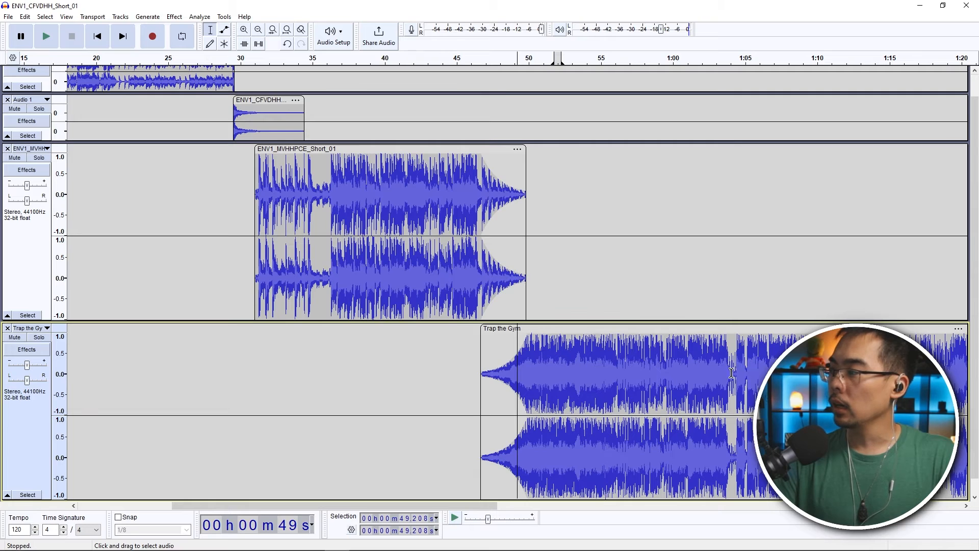
pyautogui.click(858, 408)
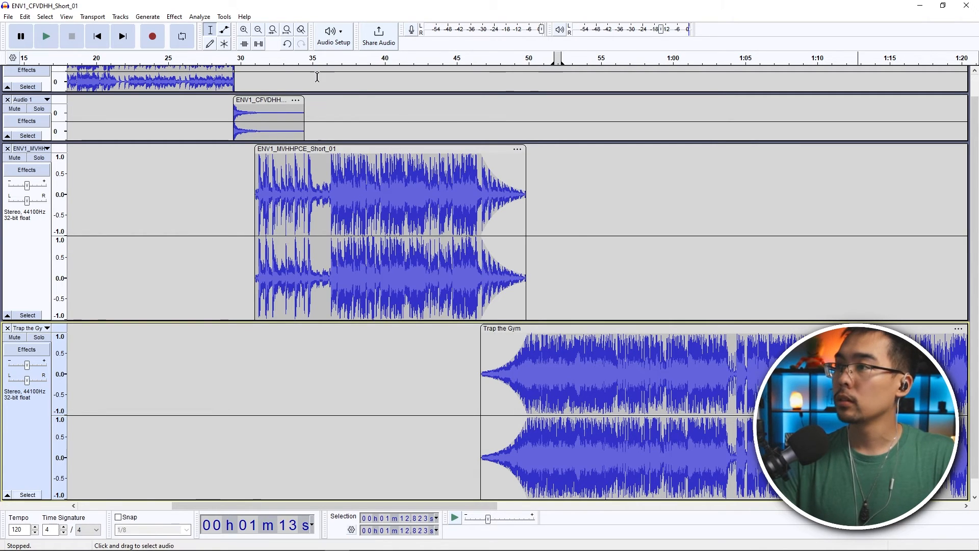
pyautogui.click(245, 31)
pyautogui.click(244, 32)
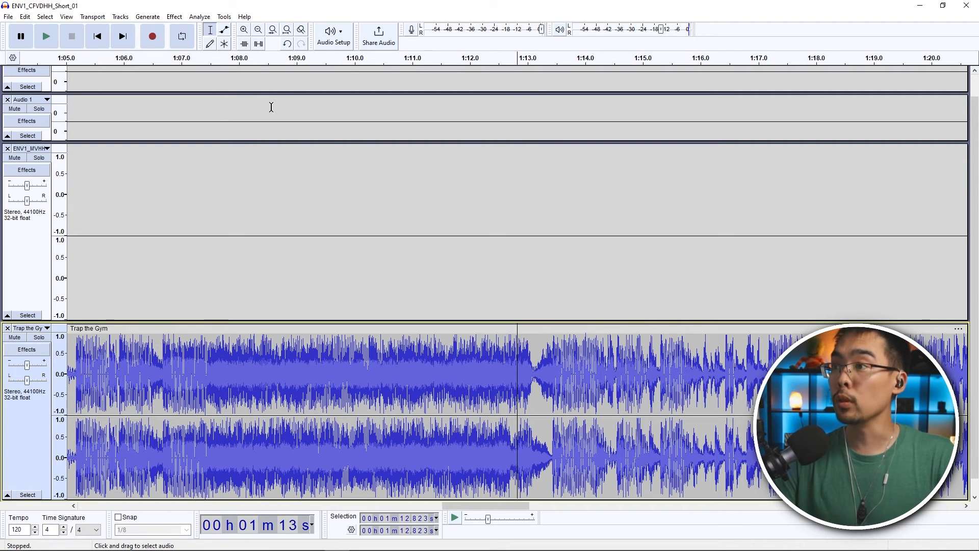
pyautogui.click(224, 31)
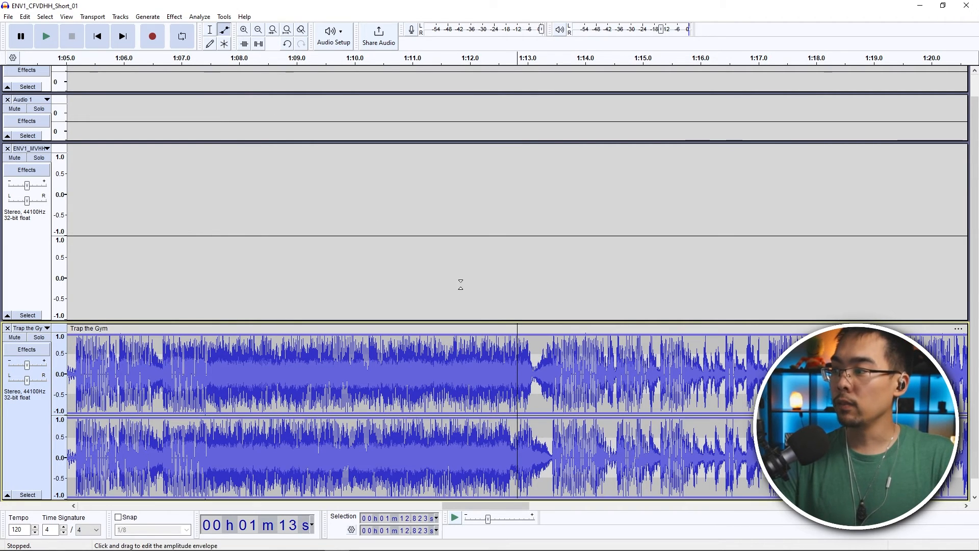
pyautogui.moveTo(535, 366)
pyautogui.mouseDown()
pyautogui.moveTo(537, 329)
pyautogui.moveTo(548, 367)
pyautogui.moveTo(528, 352)
pyautogui.mouseUp()
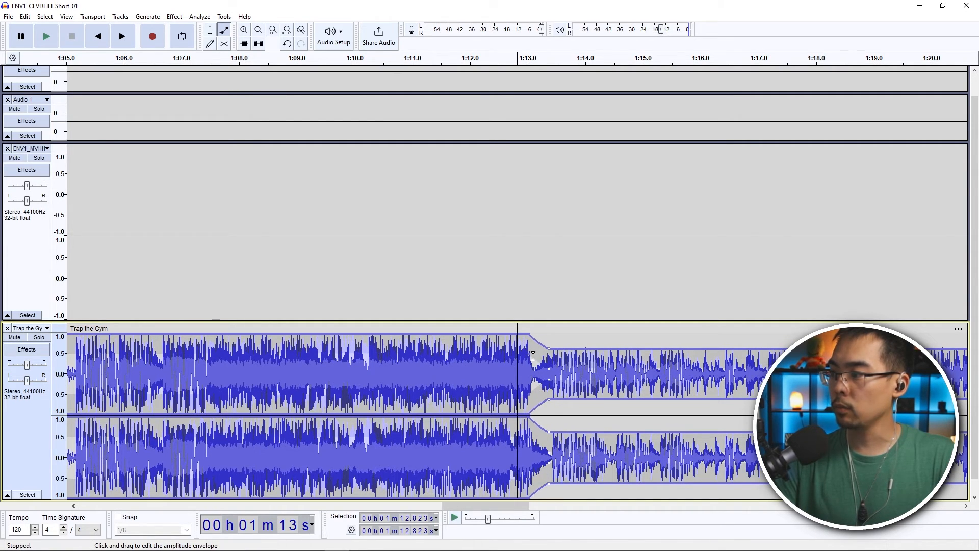
pyautogui.moveTo(547, 368)
pyautogui.mouseDown()
pyautogui.moveTo(536, 374)
pyautogui.moveTo(540, 357)
pyautogui.mouseUp()
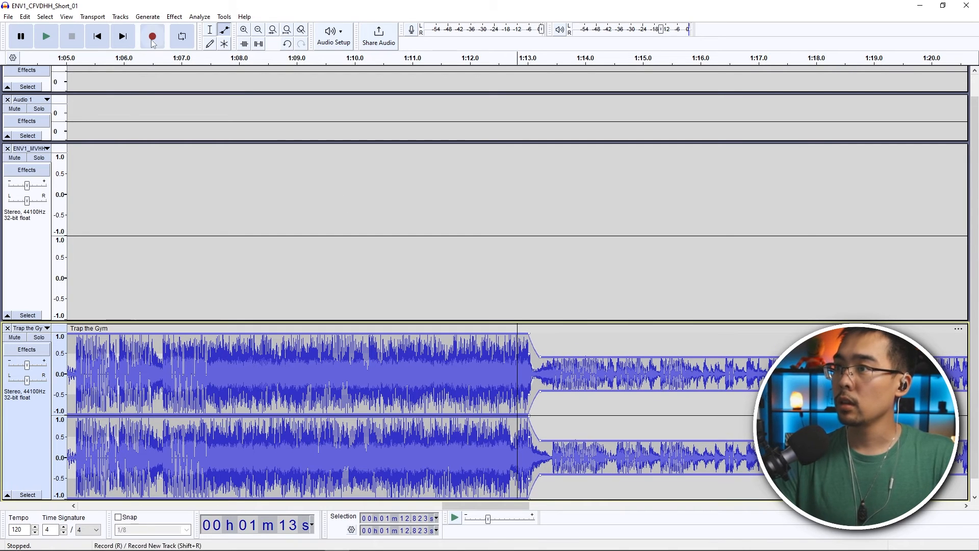
# Step: Add two envelope points in Trap the Gym at about 1:19.3, holding the reduced level at the first and restoring full volume at the second
pyautogui.press('F1')
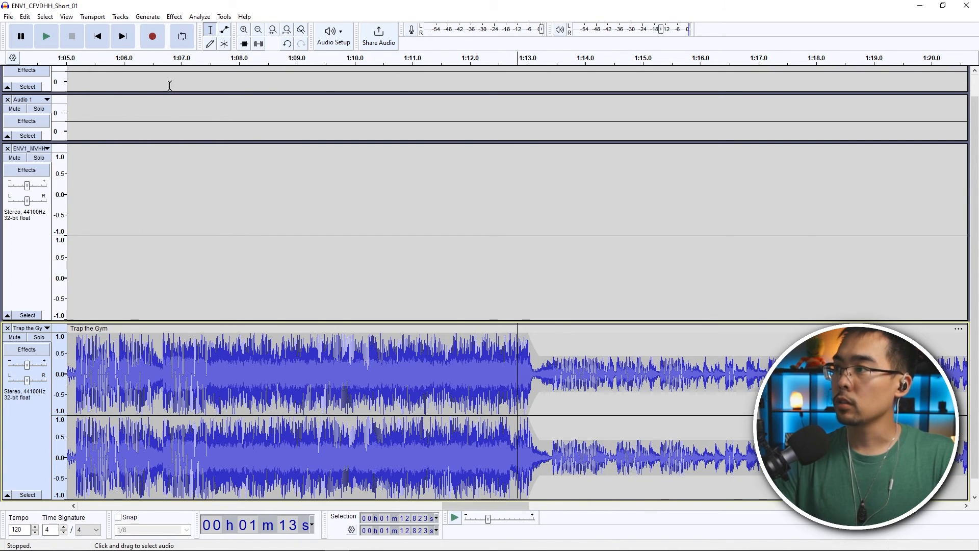
pyautogui.moveTo(456, 506); pyautogui.dragTo(494, 508)
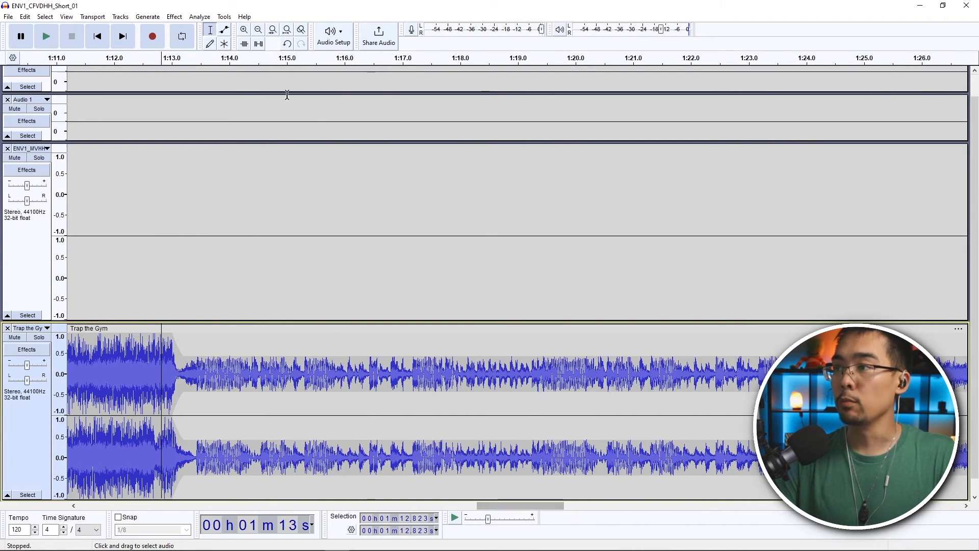
pyautogui.press('F2')
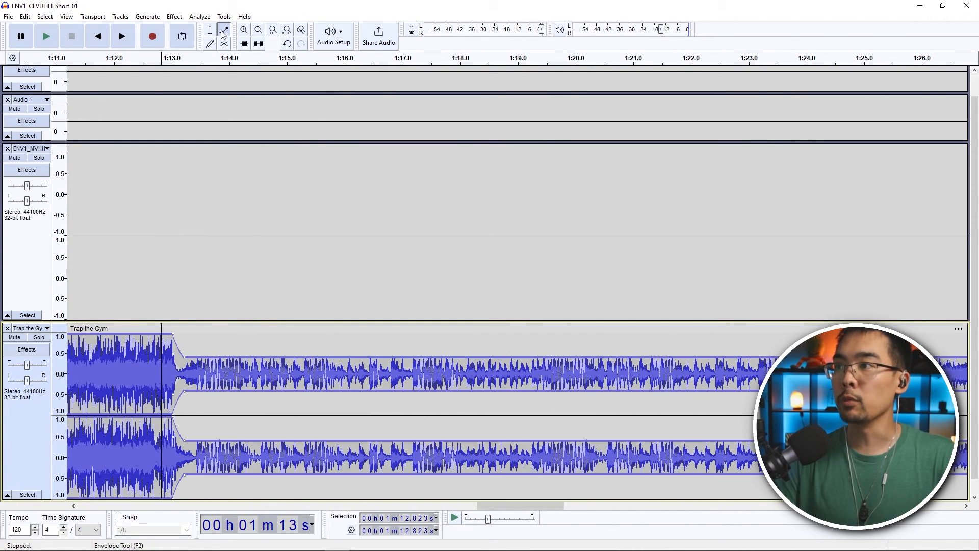
pyautogui.click(531, 370)
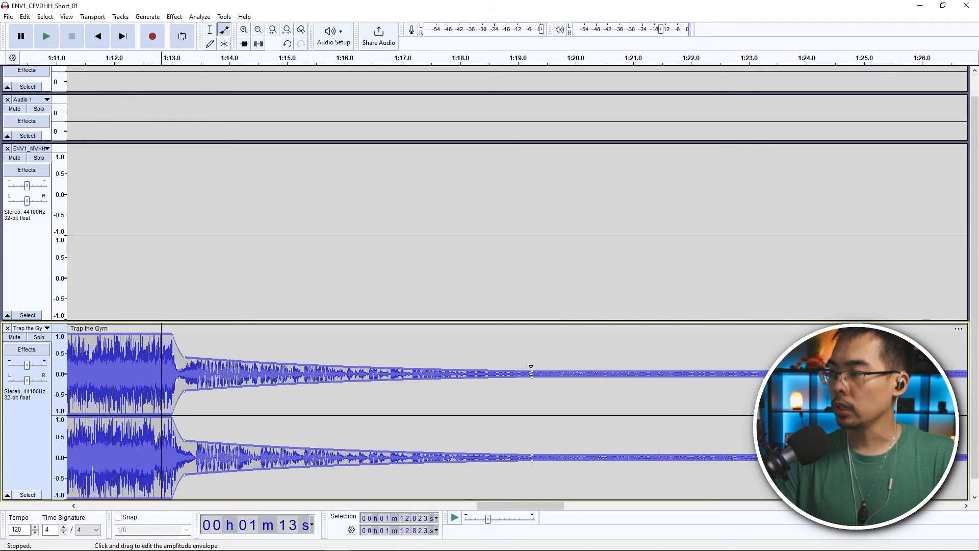
pyautogui.moveTo(533, 371); pyautogui.dragTo(538, 333)
pyautogui.click(539, 365)
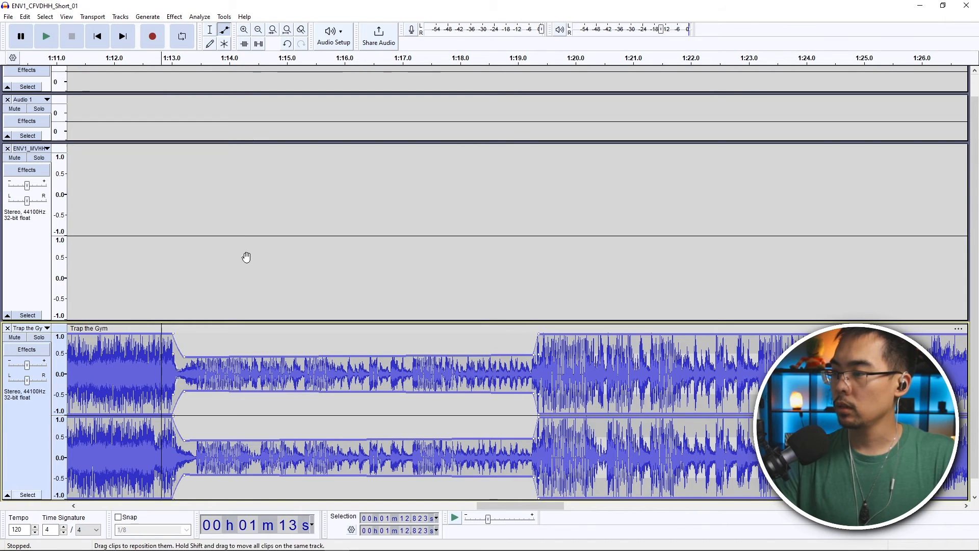
# Step: Play the quieter section from about 1:12.0 and move its first lowered envelope point to about 1:13.9 for a more gradual volume drop
pyautogui.click(209, 30)
pyautogui.click(115, 364)
pyautogui.press('space')
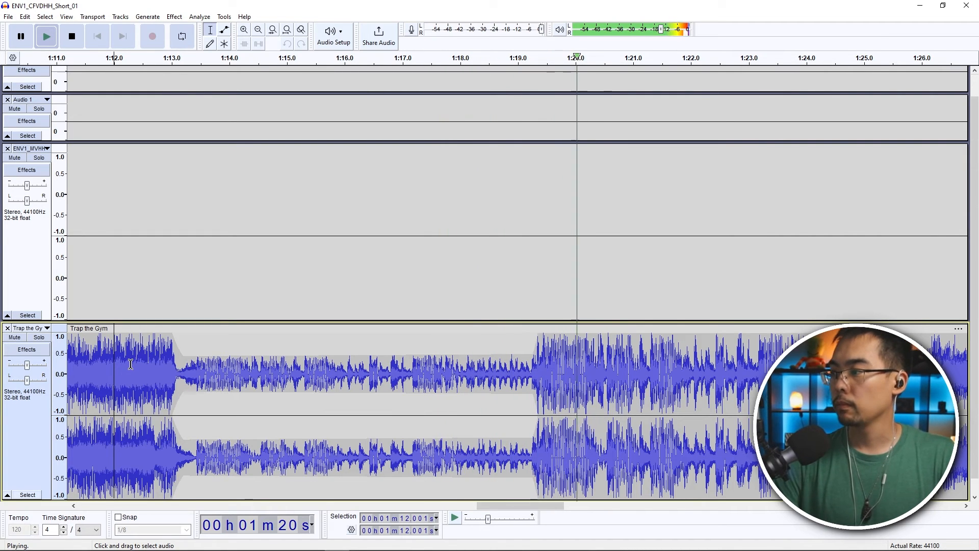
pyautogui.press('space')
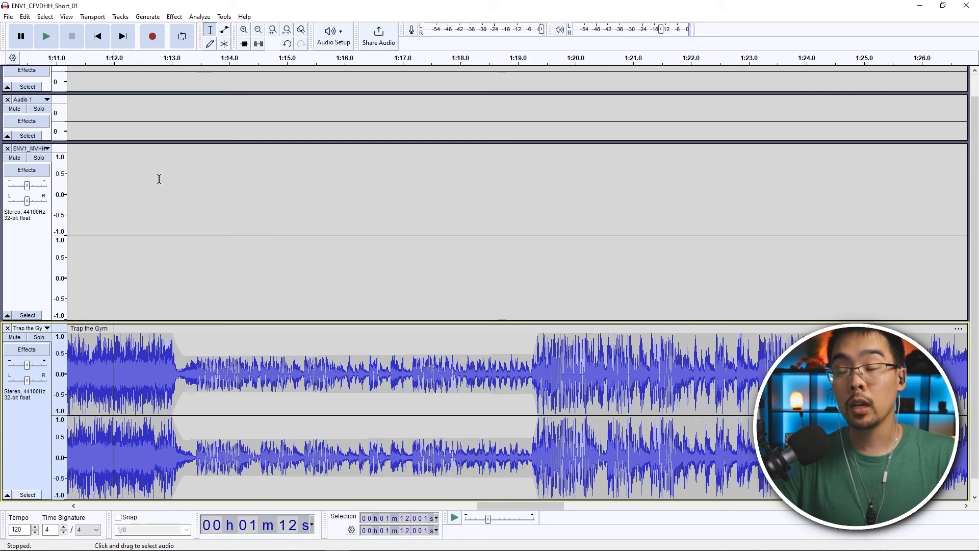
pyautogui.click(227, 32)
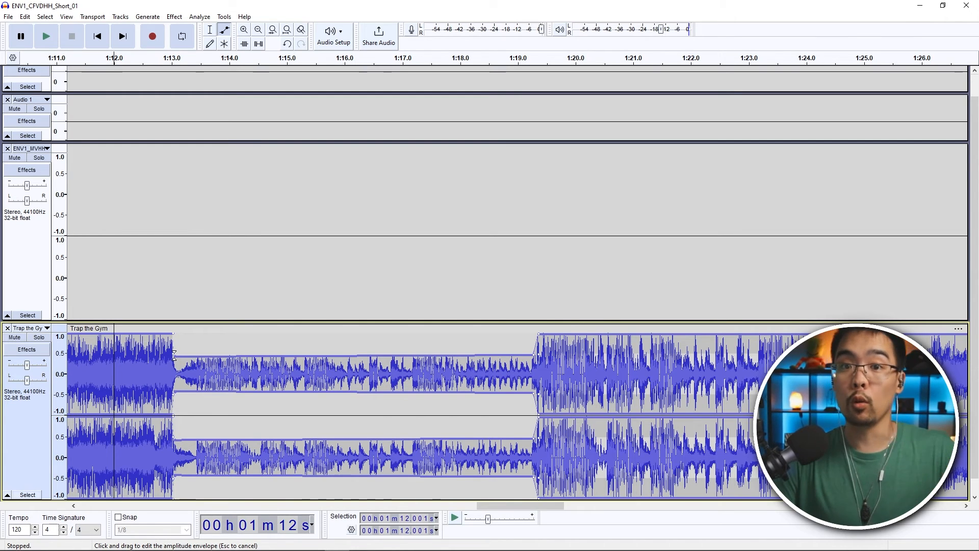
pyautogui.moveTo(178, 355); pyautogui.dragTo(223, 352)
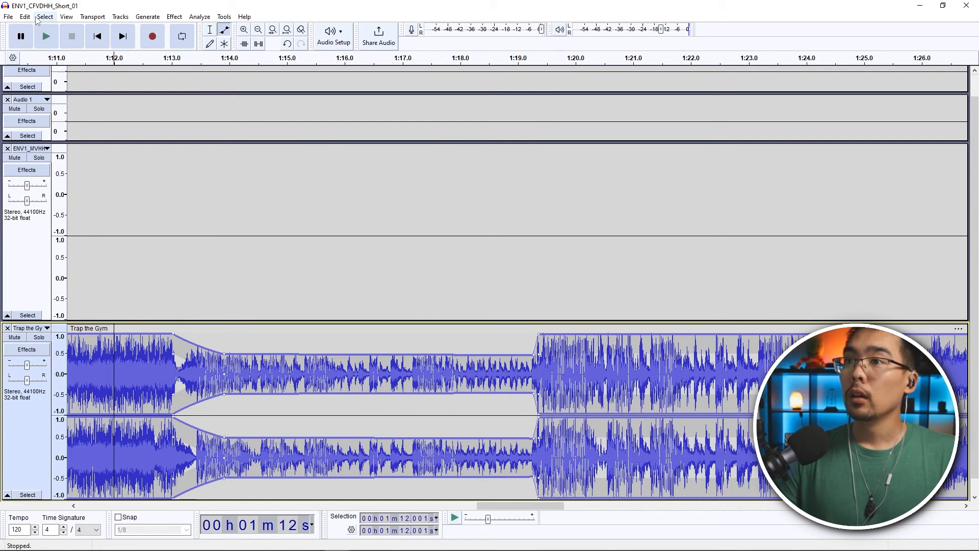
# Step: Fit the whole project's length in view and reduce the height of the Trap the Gym track
pyautogui.click(286, 30)
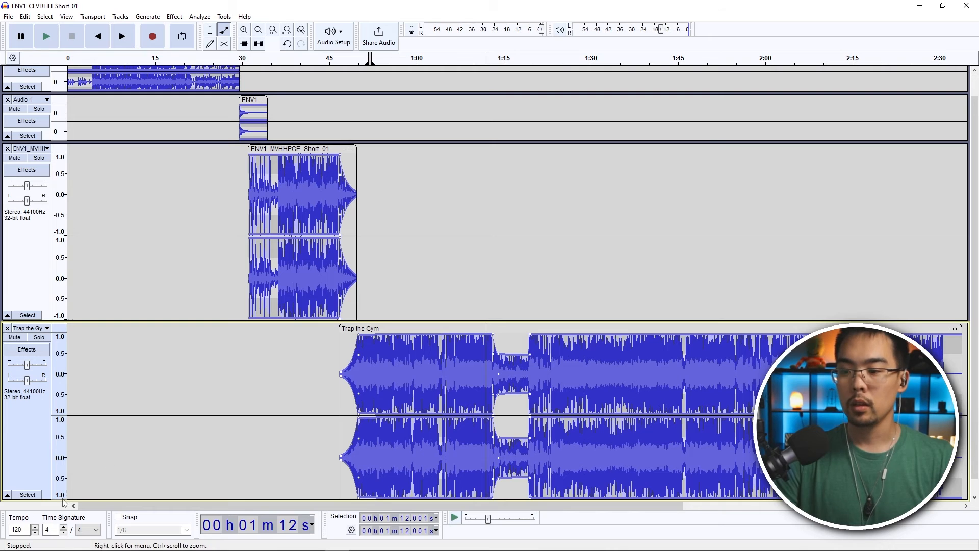
pyautogui.moveTo(72, 500); pyautogui.dragTo(83, 449)
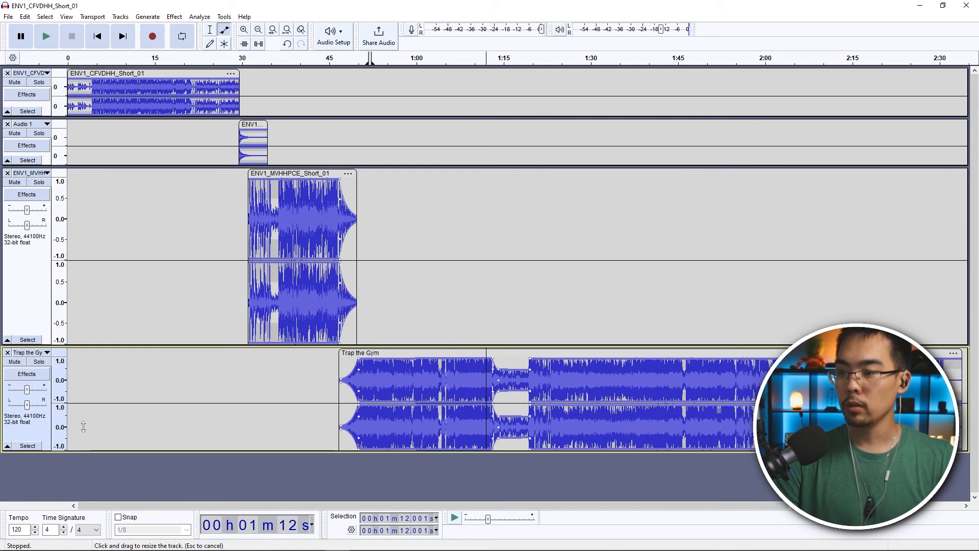
# Step: Add an empty stereo track and move it up to directly below the ENV1_CFVDHH_Short_01 track
pyautogui.rightClick(91, 467)
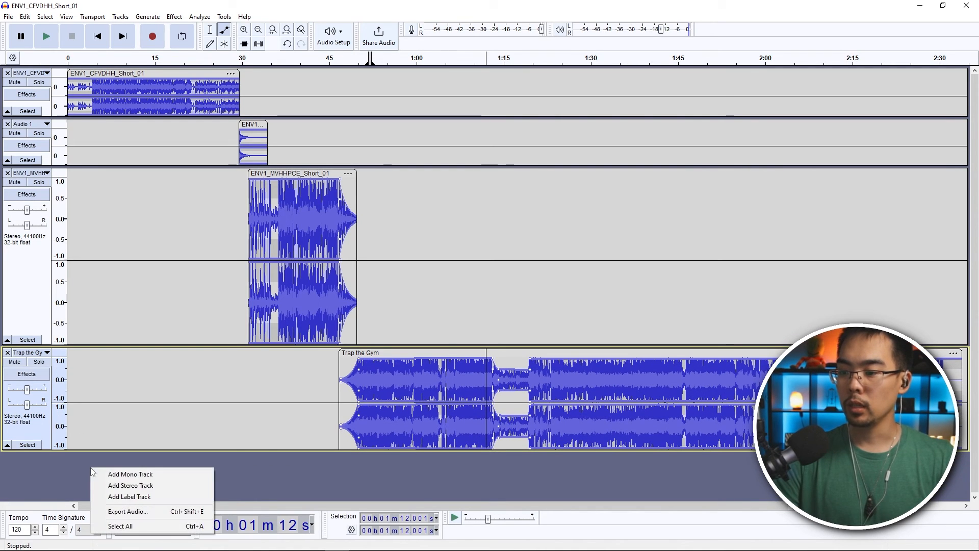
pyautogui.click(108, 486)
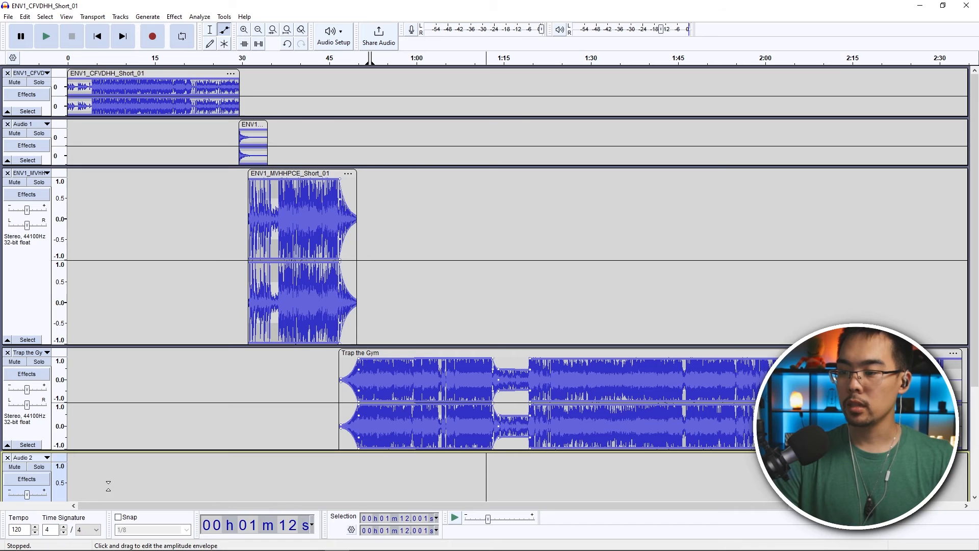
pyautogui.click(42, 457)
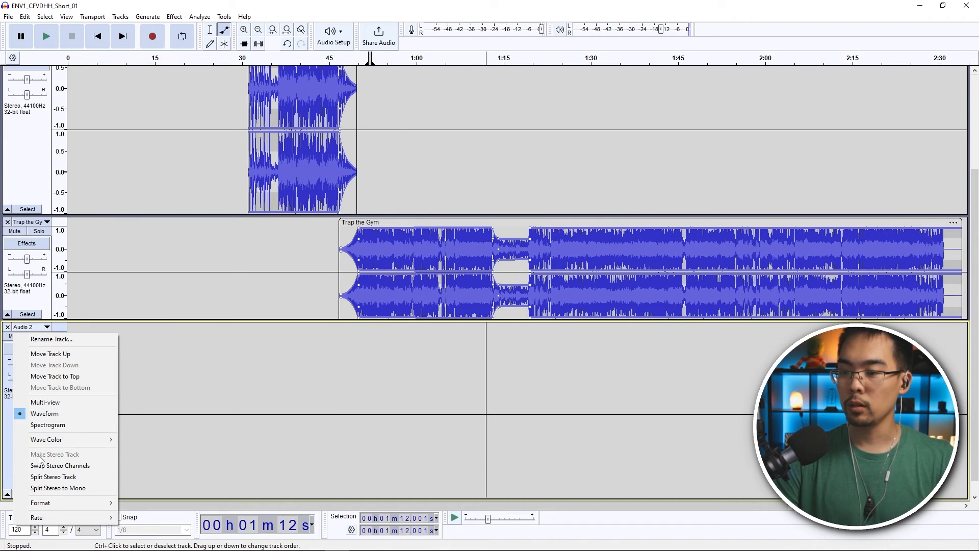
pyautogui.click(58, 354)
pyautogui.click(28, 222)
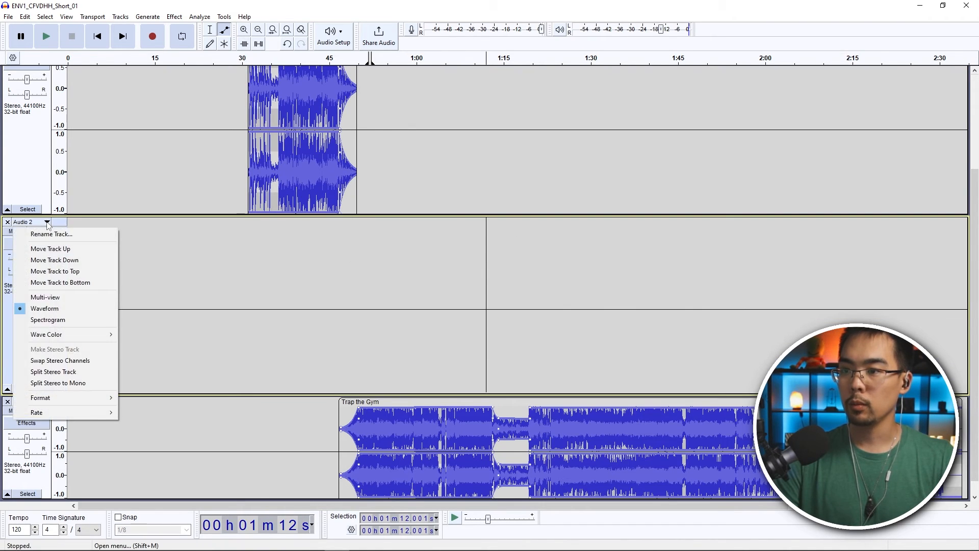
pyautogui.click(54, 249)
pyautogui.scroll(1, 56, 227)
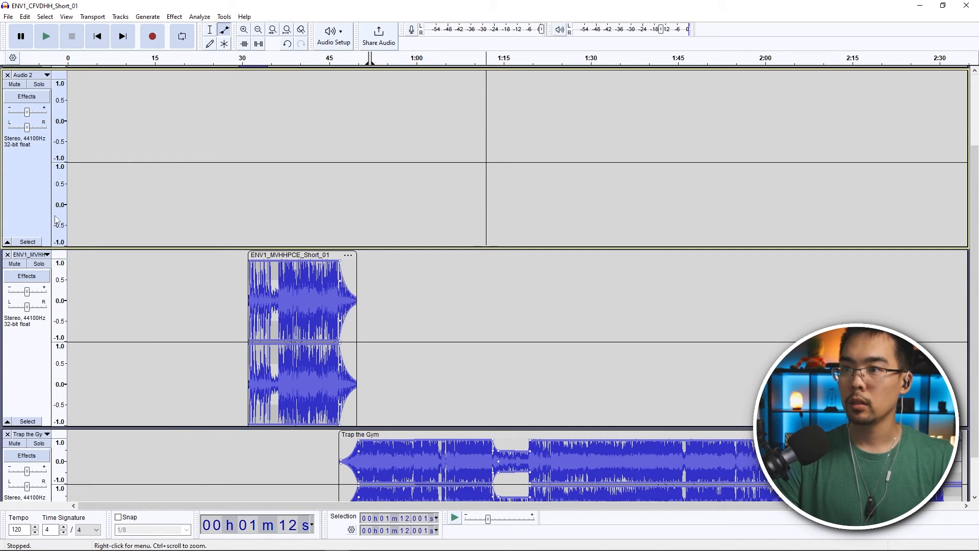
pyautogui.click(25, 75)
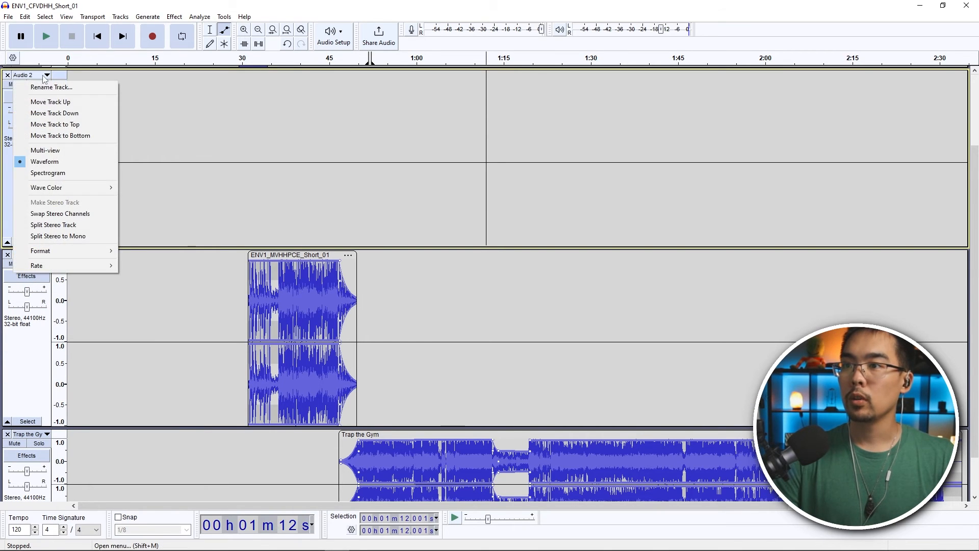
pyautogui.click(48, 100)
pyautogui.scroll(3, 97, 121)
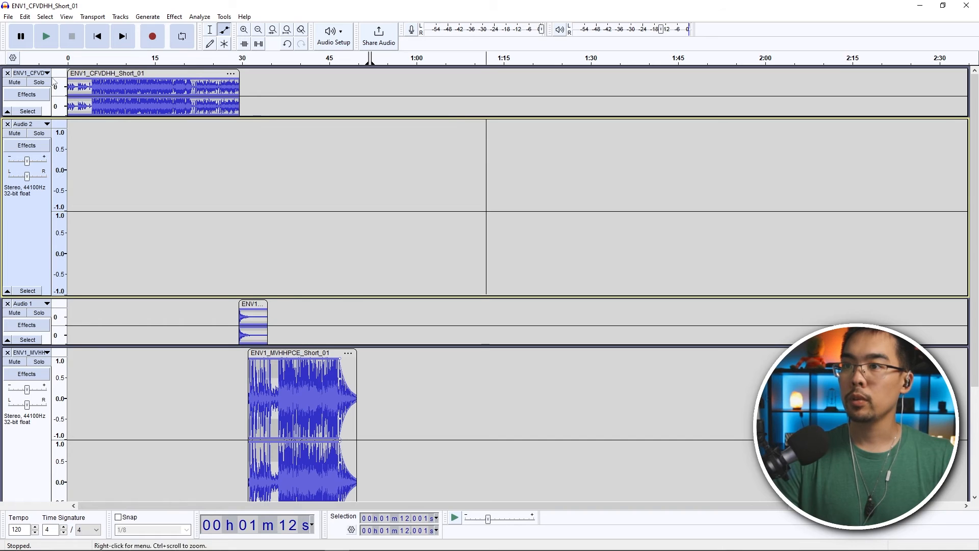
# Step: Try moving the Audio 1 track up to the first position, and undo both moves
pyautogui.click(43, 303)
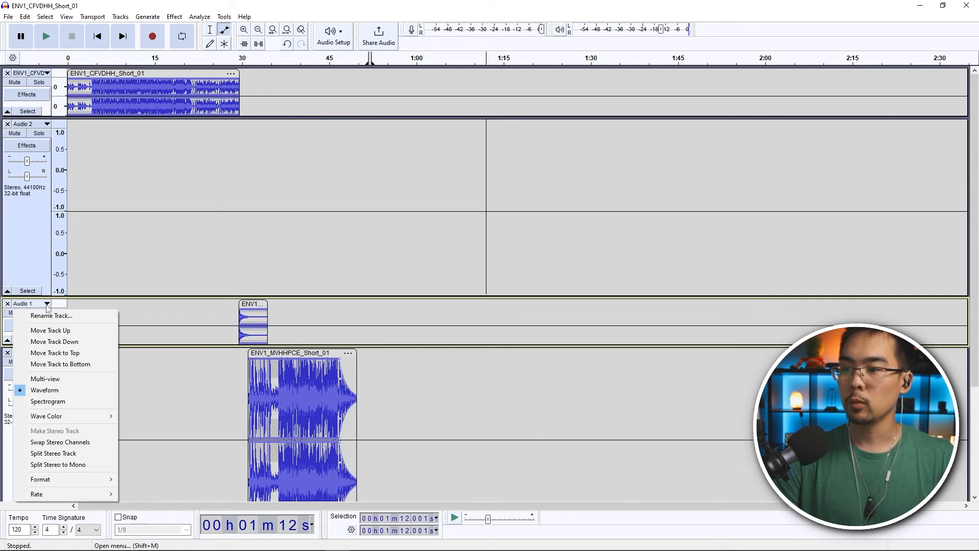
pyautogui.click(57, 329)
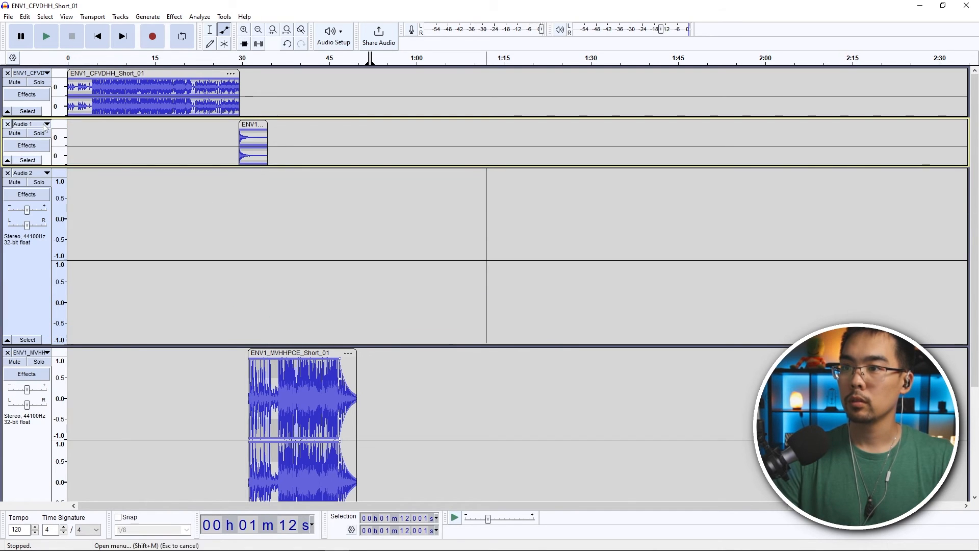
pyautogui.click(28, 124)
pyautogui.click(51, 151)
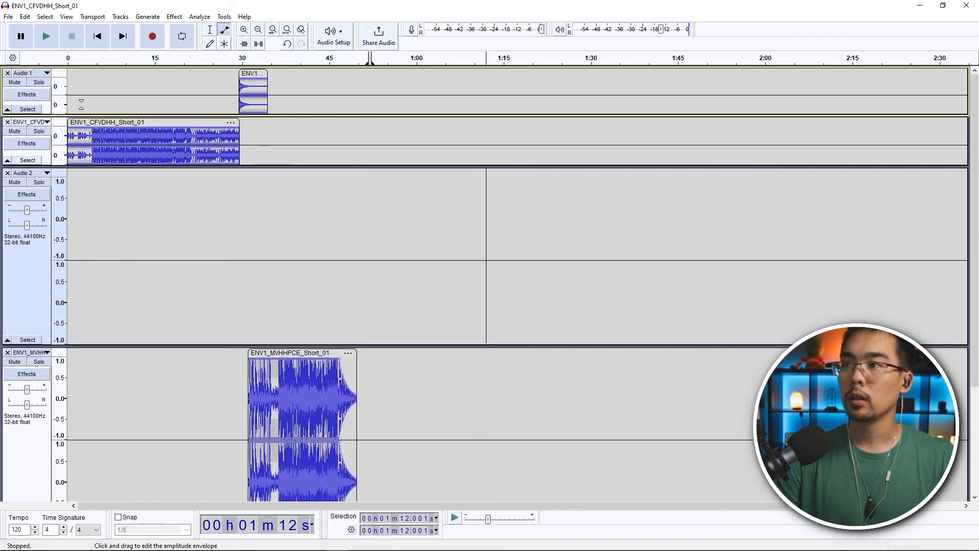
pyautogui.scroll(-3, 319, 162)
pyautogui.scroll(3, 319, 162)
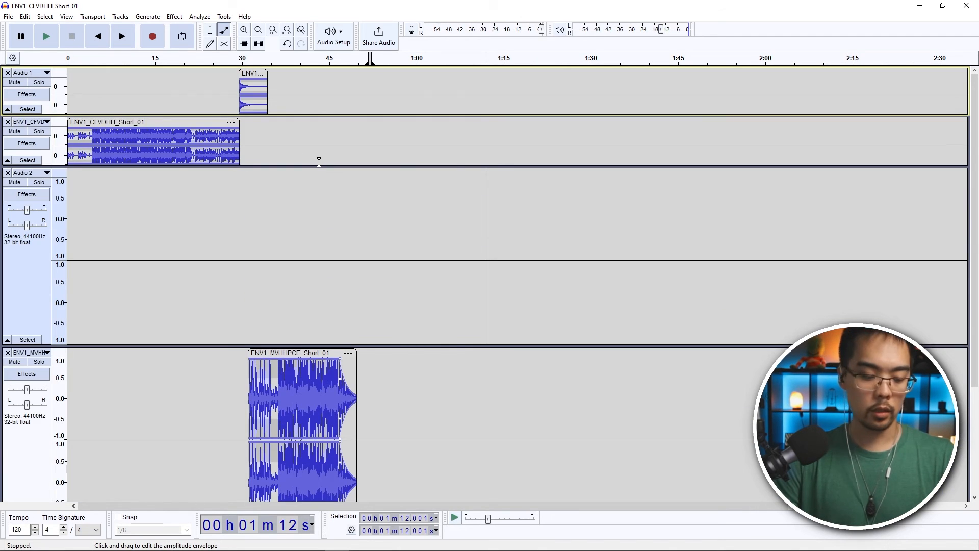
pyautogui.hotkey('ctrl', 'z')
pyautogui.hotkey('ctrl', 'z')
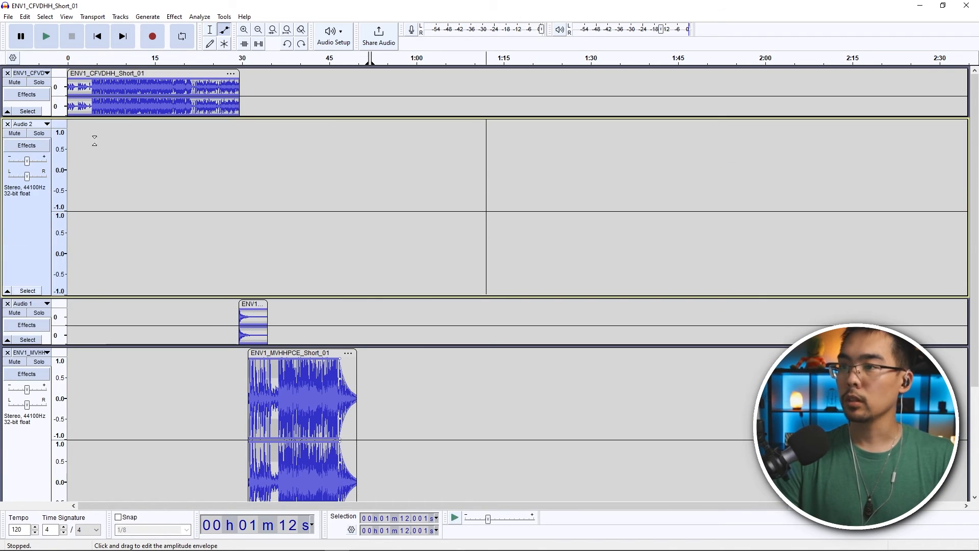
# Step: Move the empty Audio 2 track above the ENV1_CFVDHH_Short_01 track and rename it Voice Over
pyautogui.click(26, 124)
pyautogui.click(62, 151)
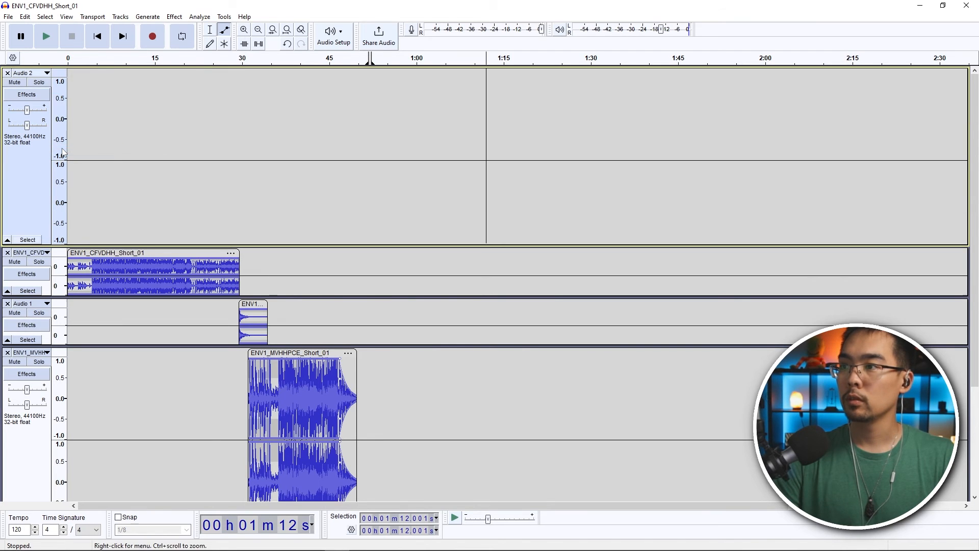
pyautogui.click(28, 73)
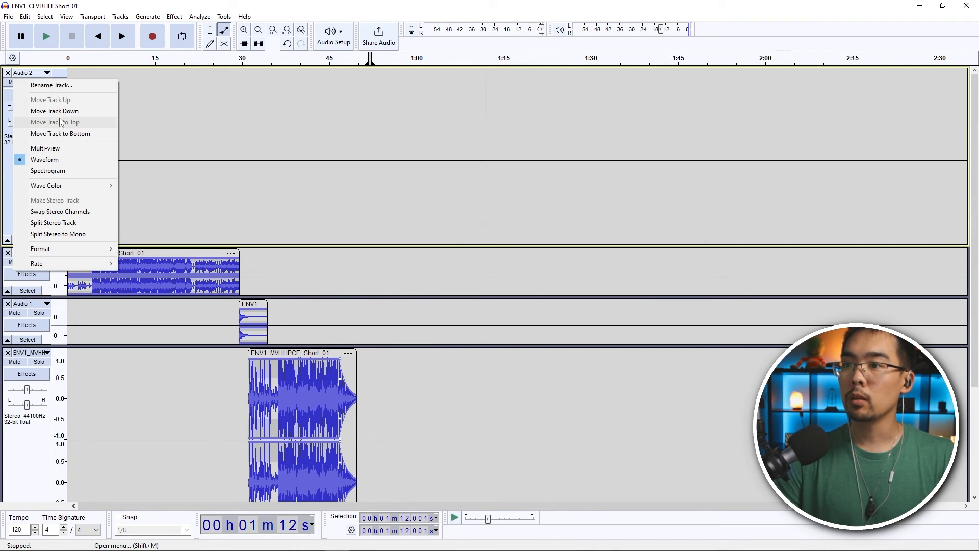
pyautogui.click(66, 85)
pyautogui.write('Voice Over')
pyautogui.press('Return')
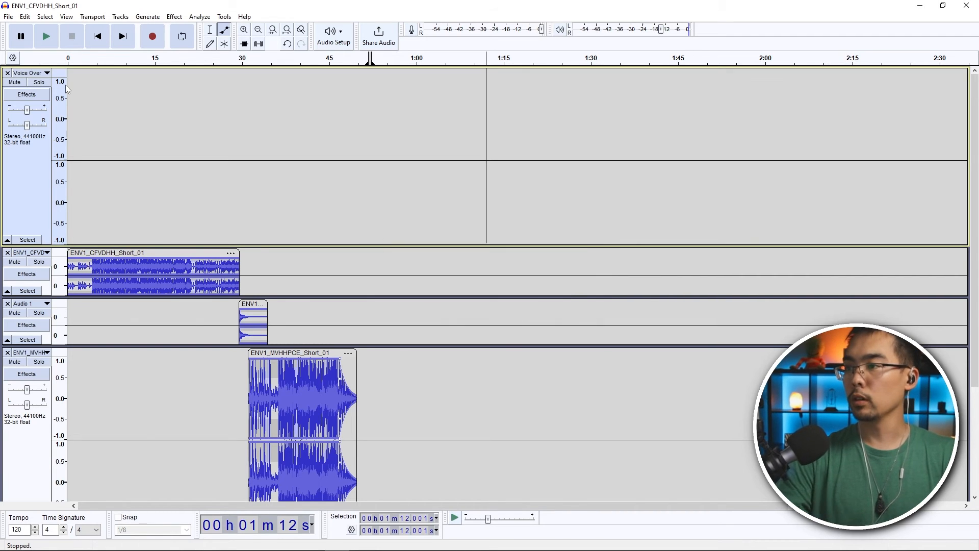
# Step: Rename the track holding the ENV1_CFVDHH_Short_01 clip as Song 1
pyautogui.click(30, 253)
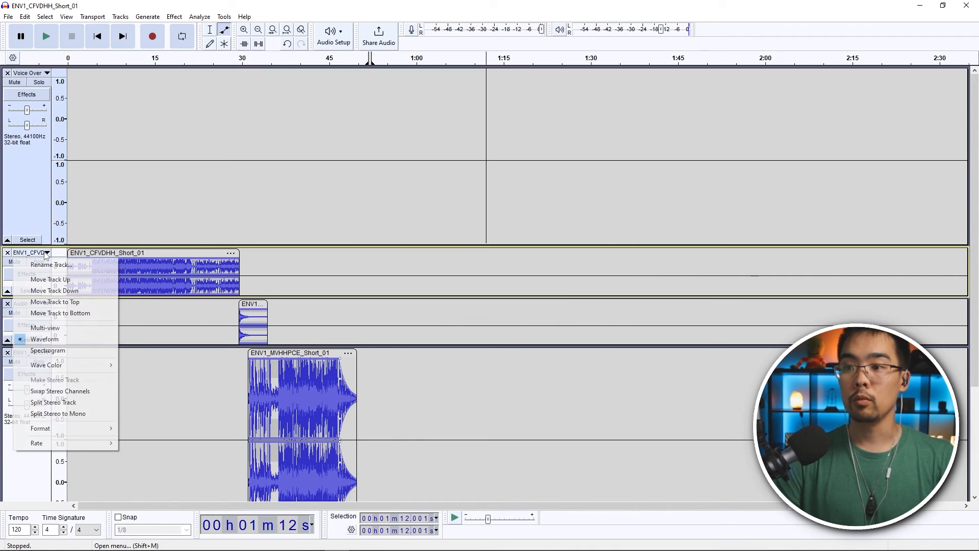
pyautogui.click(49, 266)
pyautogui.write('Song ')
pyautogui.write('1')
pyautogui.press('Return')
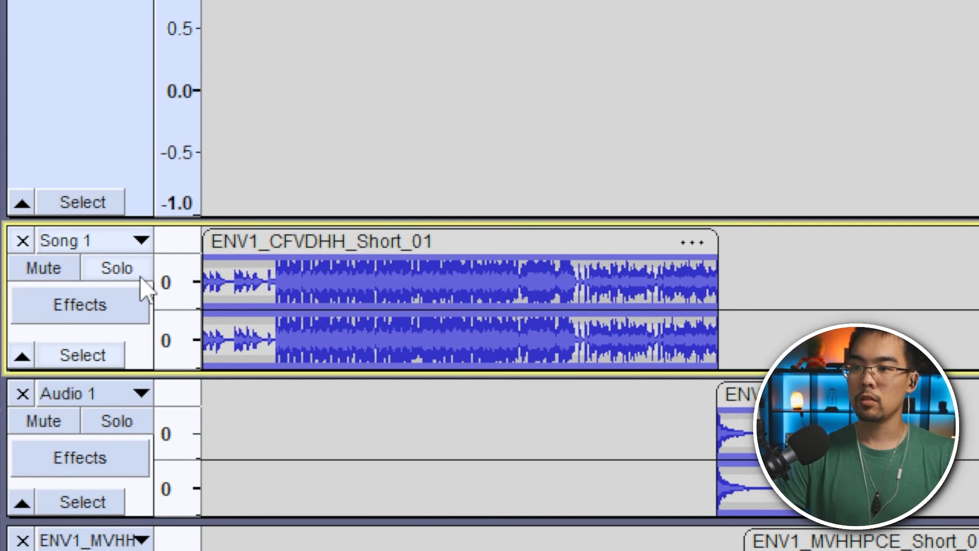
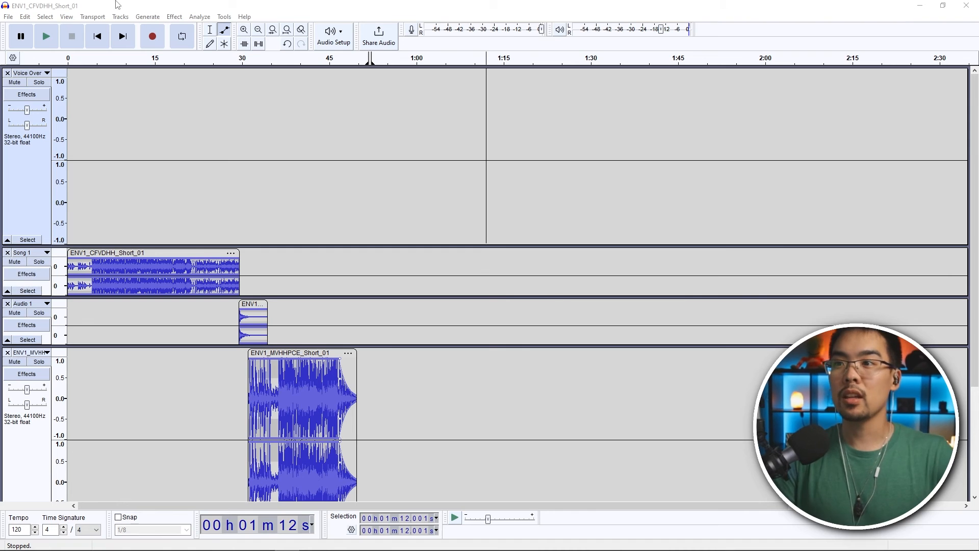
# Step: Solo the Voice Over track and record a short voice clip of about 6 seconds from the project's start
pyautogui.click(209, 31)
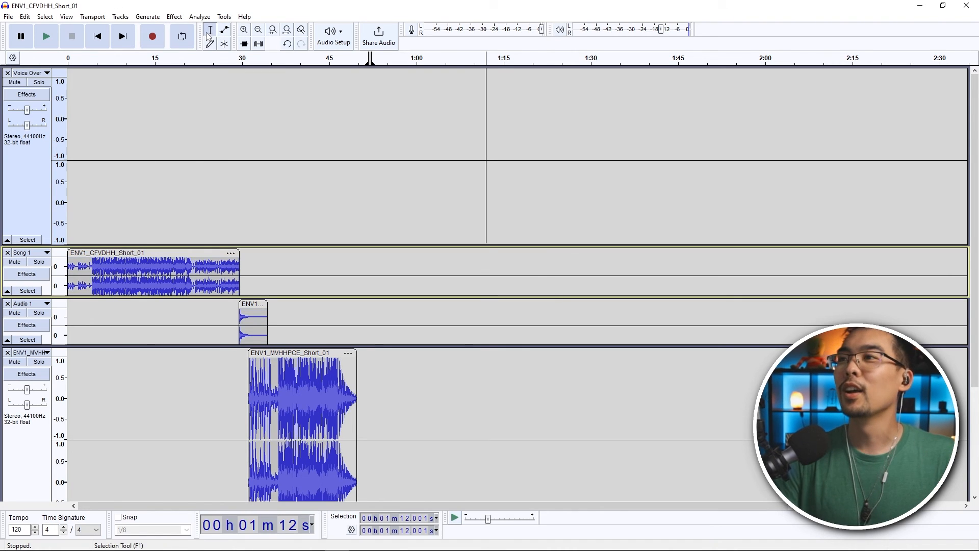
pyautogui.click(39, 82)
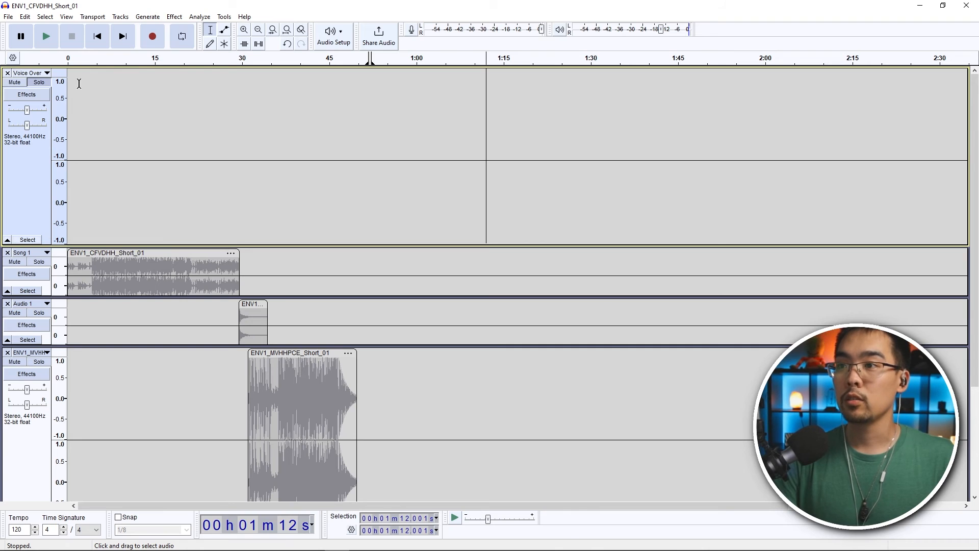
pyautogui.moveTo(74, 75); pyautogui.dragTo(66, 75)
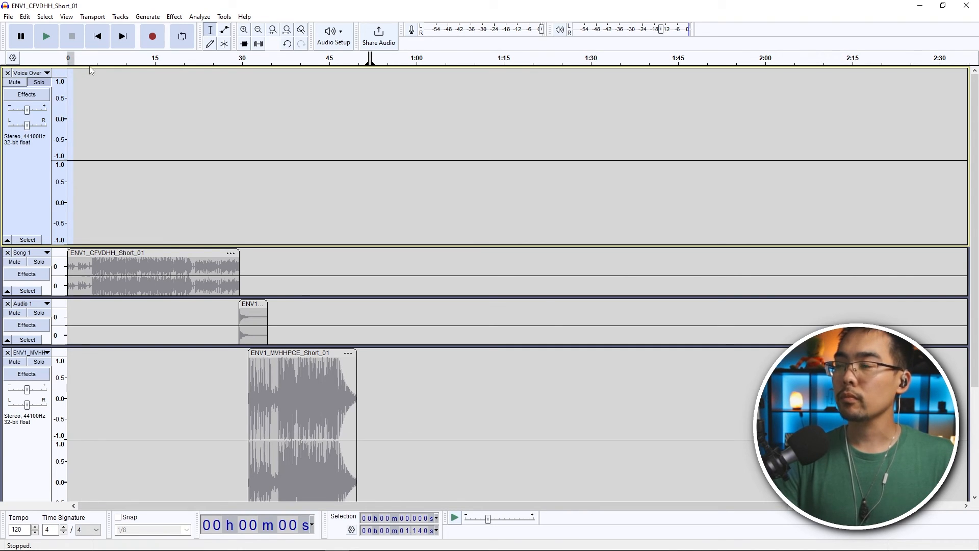
pyautogui.click(153, 38)
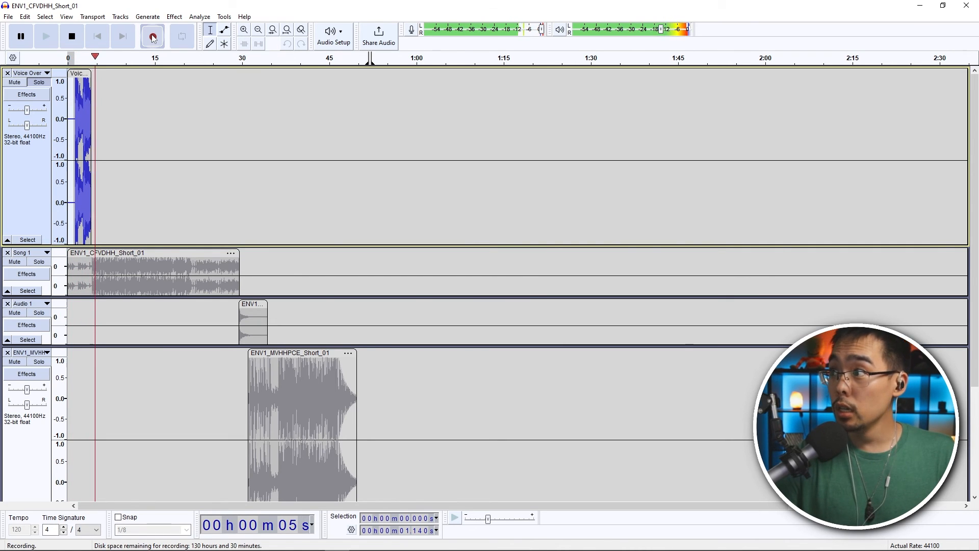
pyautogui.click(73, 40)
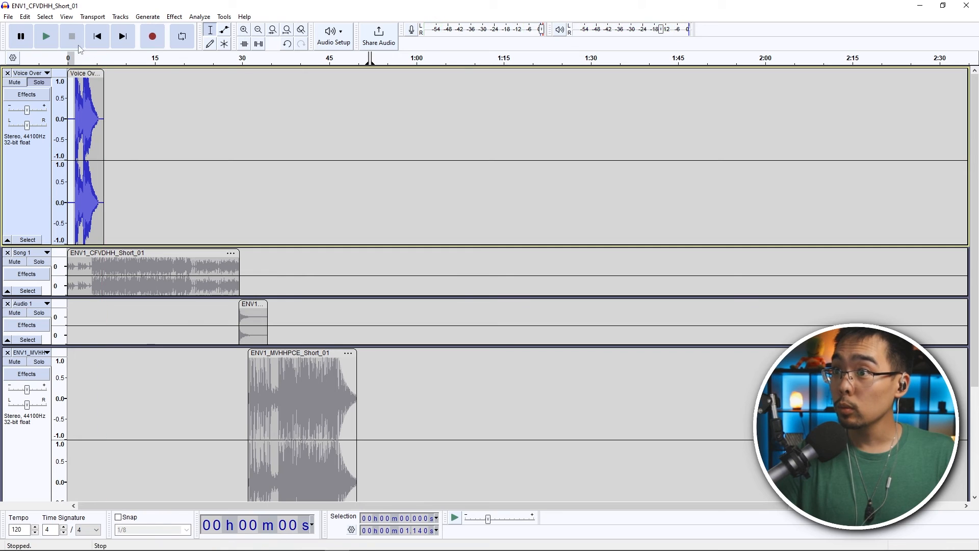
# Step: Play back the voice recording and shift its clip about 1 second earlier
pyautogui.press('space')
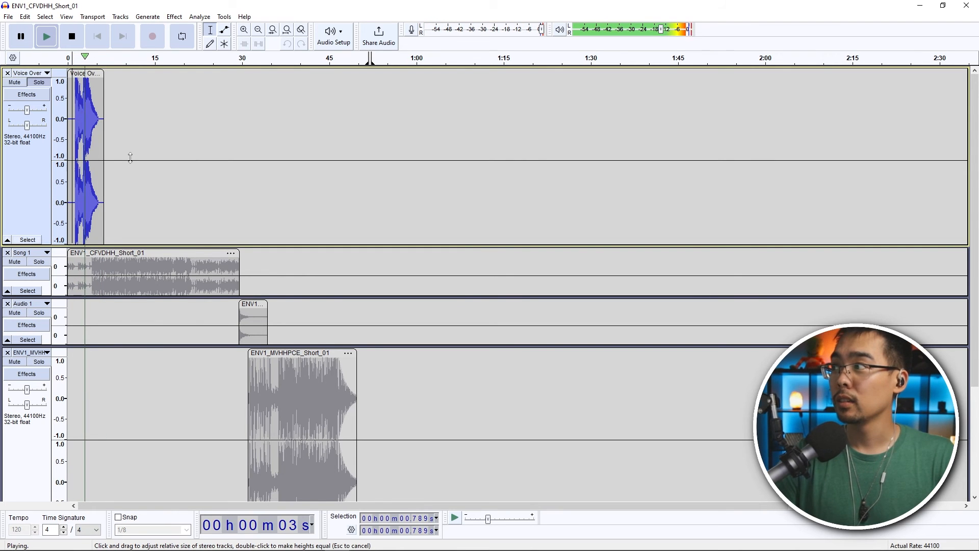
pyautogui.press('space')
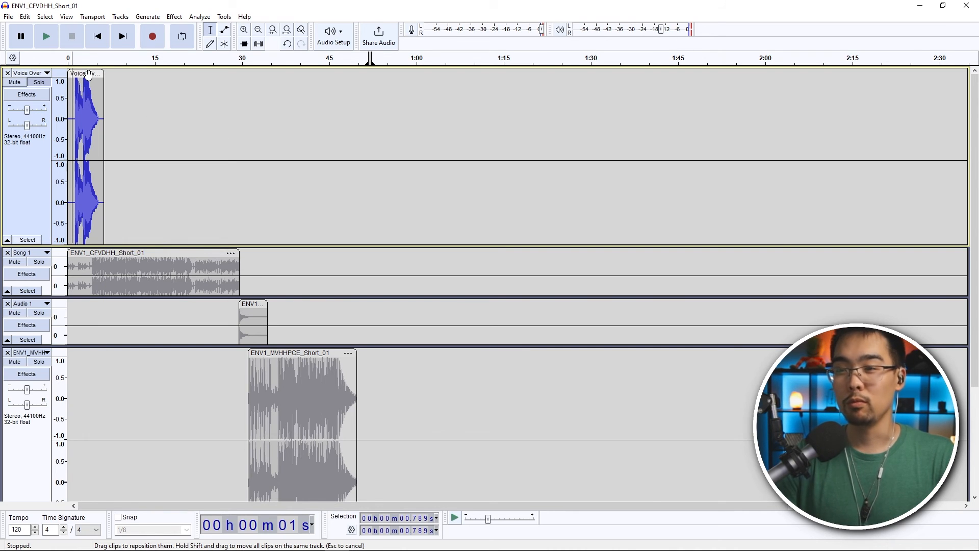
pyautogui.moveTo(88, 75); pyautogui.dragTo(83, 76)
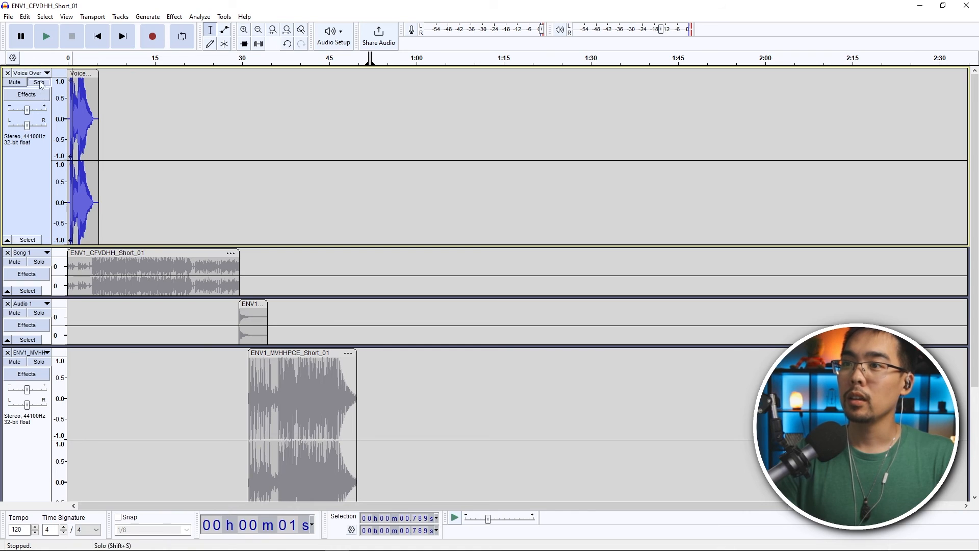
# Step: Turn off solo on the Voice Over track and play the voice together with the music from the beginning
pyautogui.click(42, 85)
pyautogui.click(47, 38)
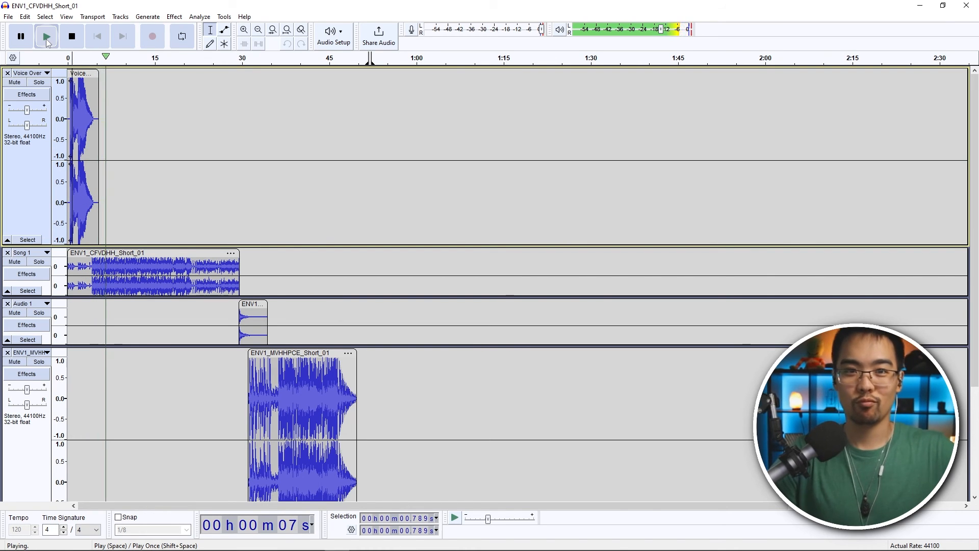
pyautogui.click(82, 39)
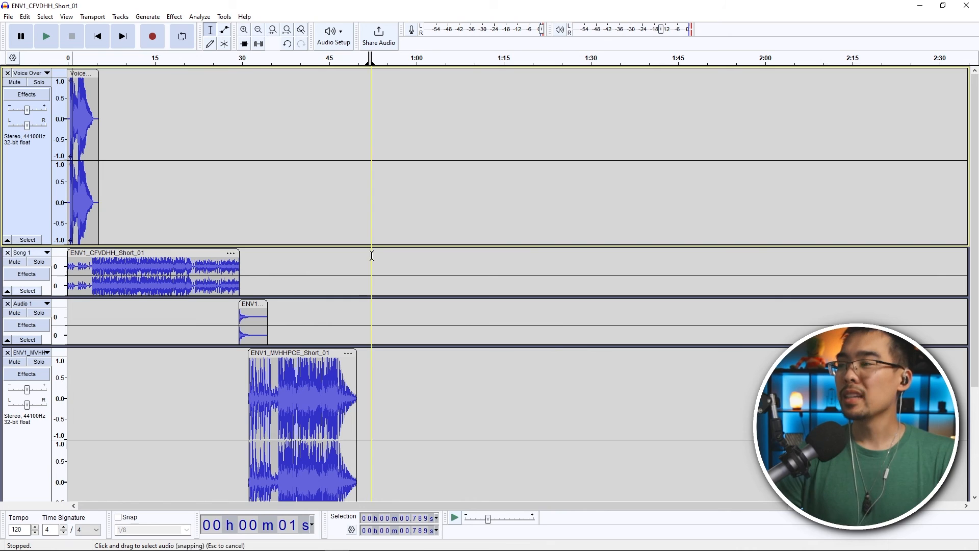
# Step: Reduce the heights of the Voice Over and Trap the Gym tracks so that all tracks fit in view
pyautogui.scroll(-3, 363, 220)
pyautogui.scroll(3, 363, 220)
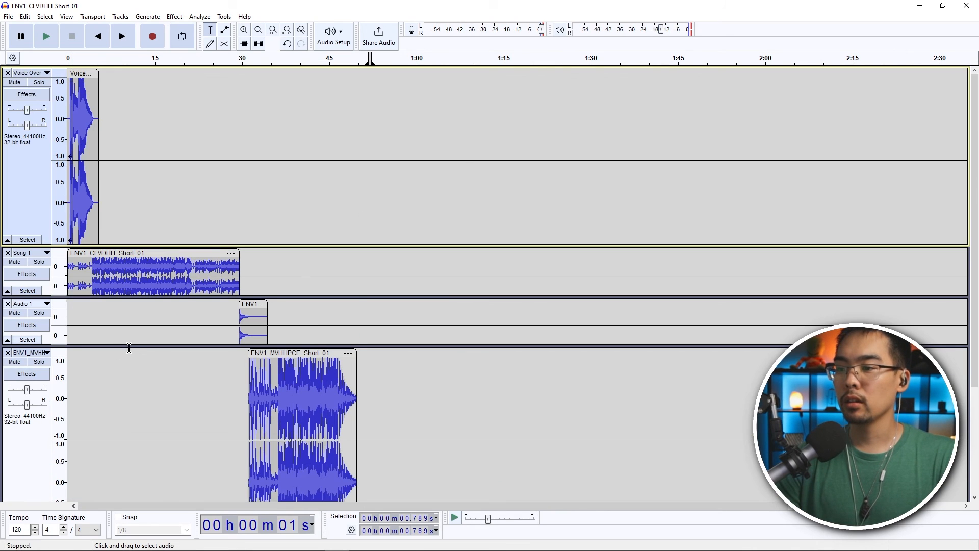
pyautogui.moveTo(127, 245); pyautogui.dragTo(130, 128)
pyautogui.scroll(-1, 138, 253)
pyautogui.moveTo(158, 489); pyautogui.dragTo(155, 452)
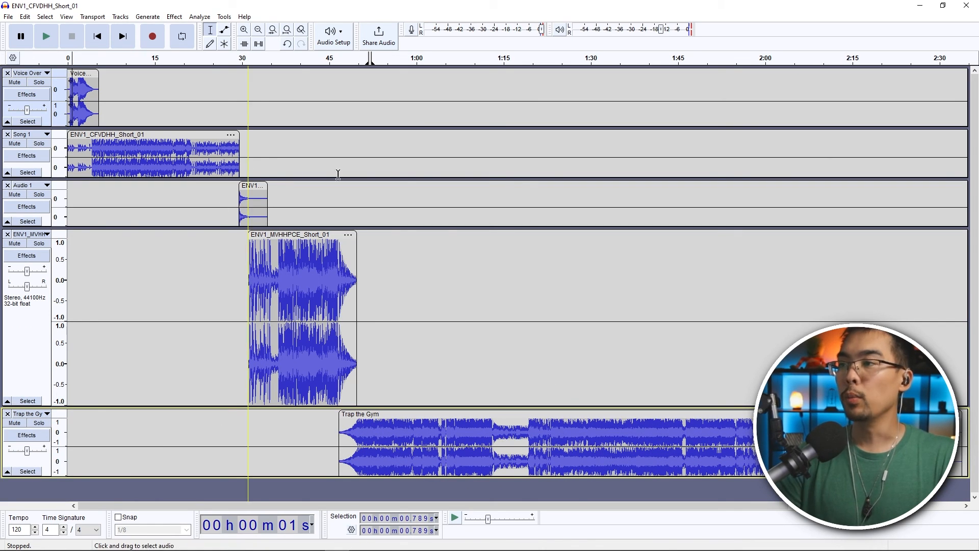
# Step: Start saving the project to the computer as an AUP3 project file, and cancel the save
pyautogui.click(8, 17)
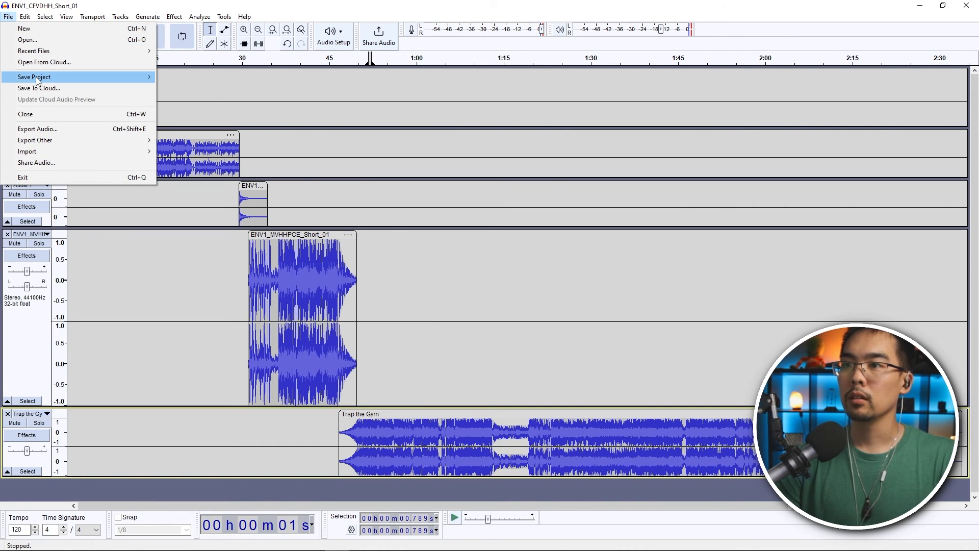
pyautogui.moveTo(35, 77)
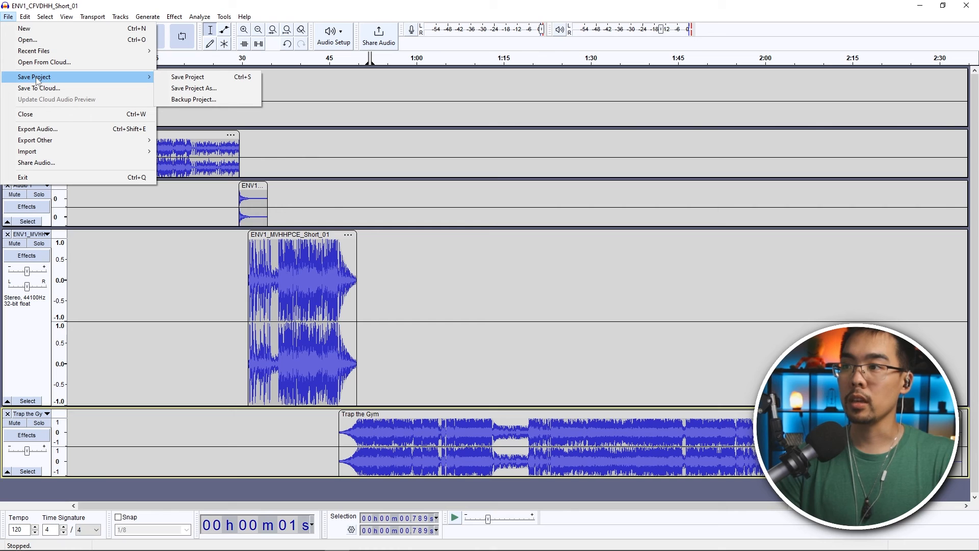
pyautogui.click(195, 79)
pyautogui.click(545, 380)
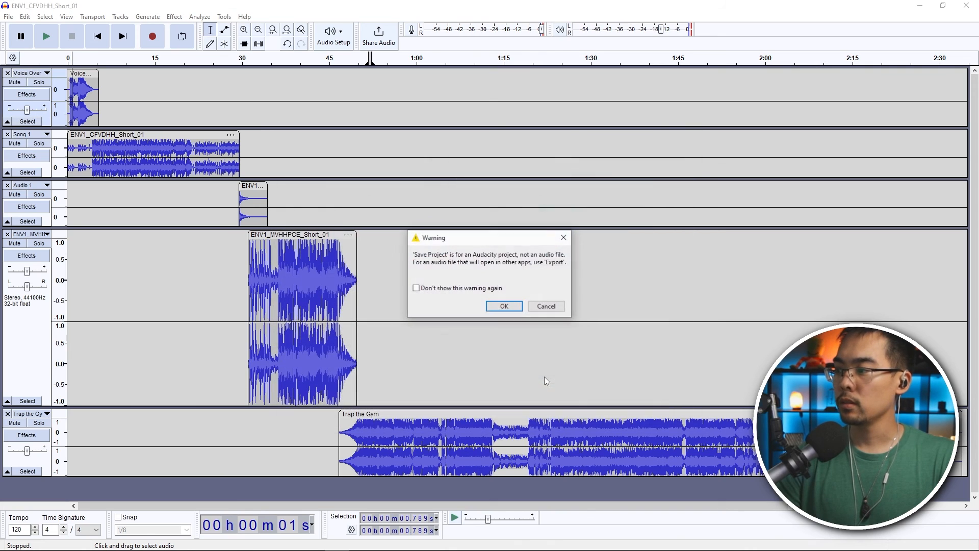
pyautogui.click(510, 304)
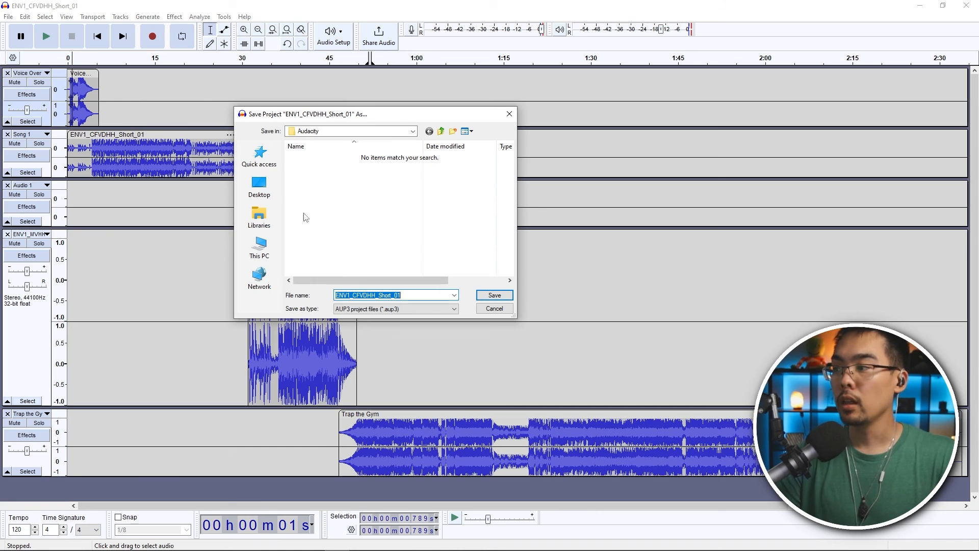
pyautogui.click(499, 310)
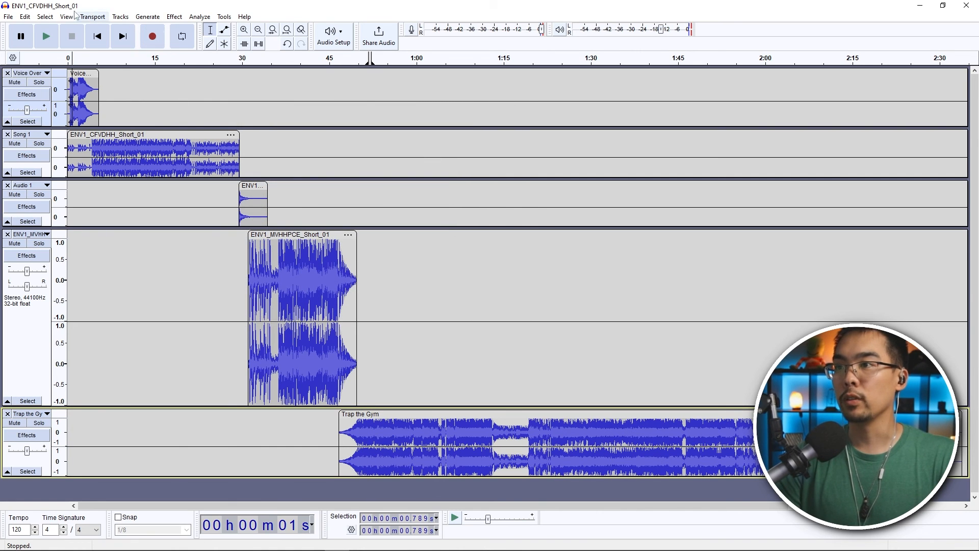
# Step: Start an audio export to the computer and name the file Audacity Test Export
pyautogui.click(13, 20)
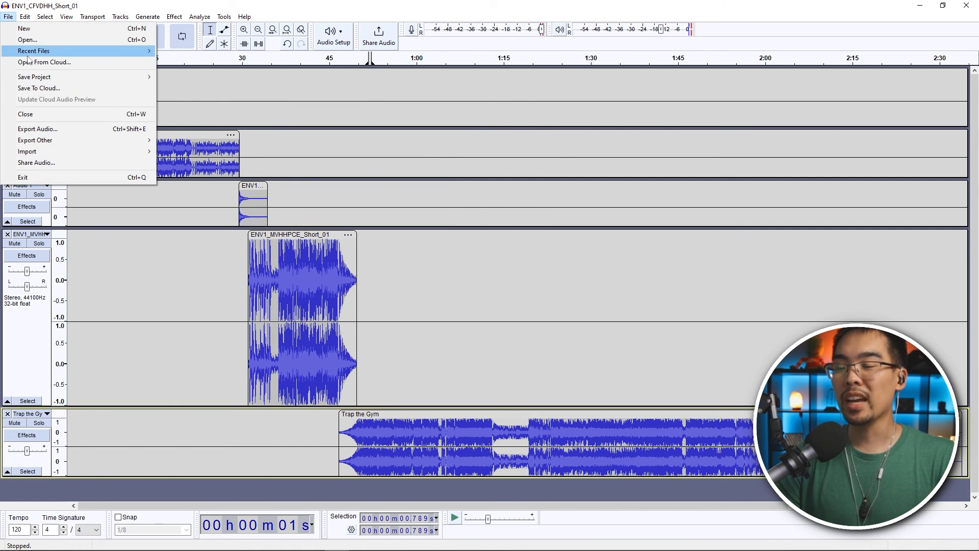
pyautogui.click(45, 129)
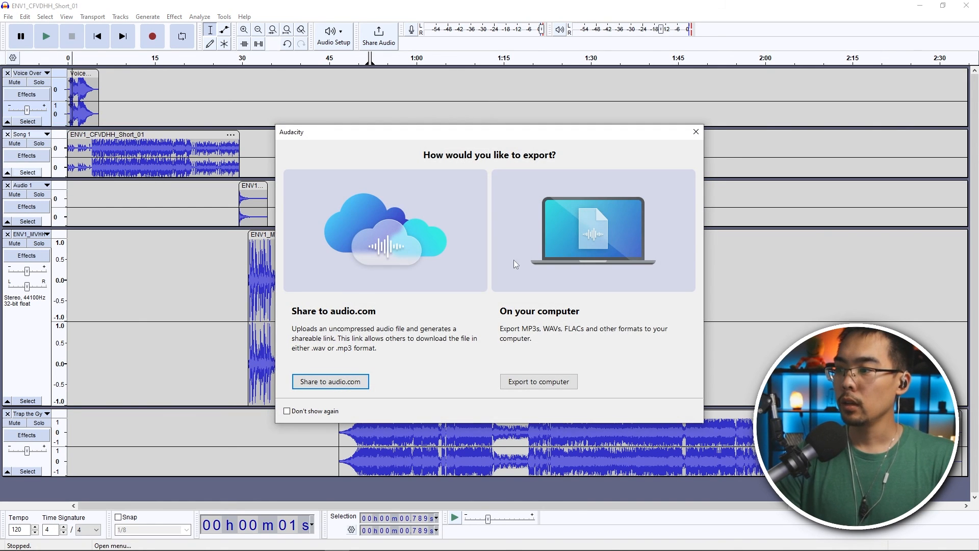
pyautogui.click(544, 380)
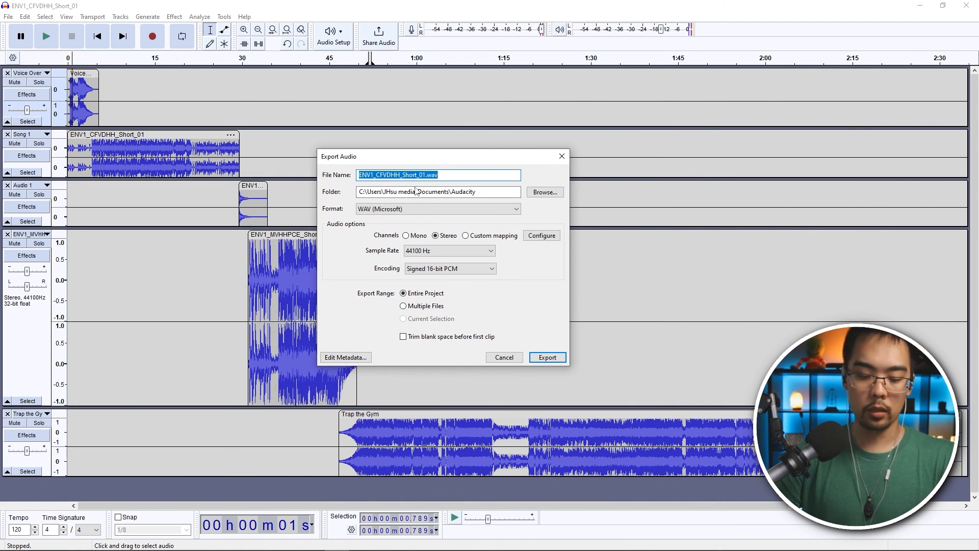
pyautogui.write('T')
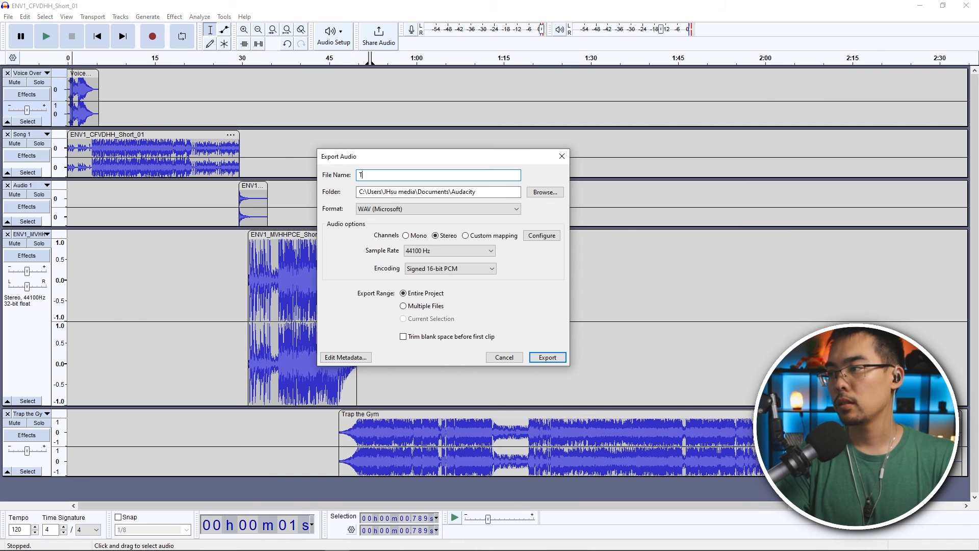
pyautogui.write('udacity Test Export')
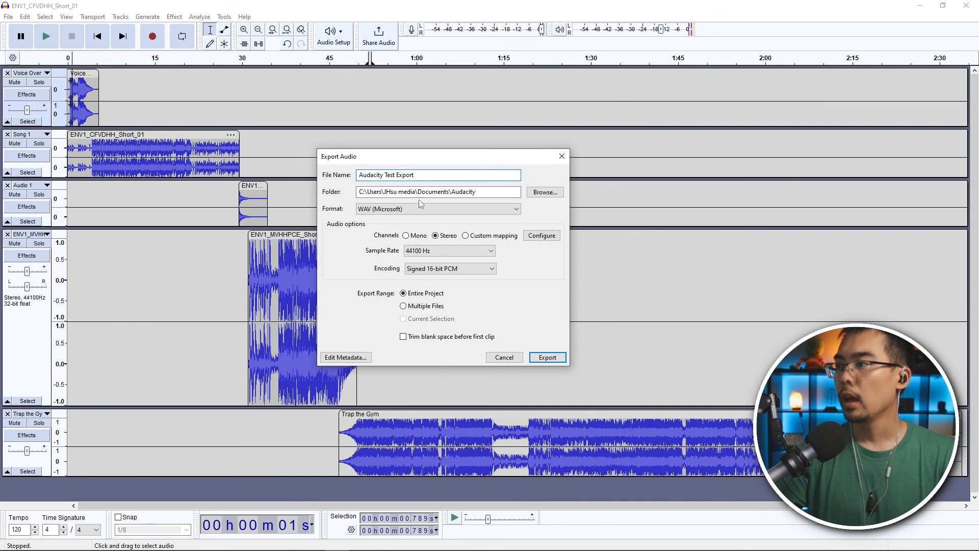
# Step: Choose the Audacity folder in Documents as the destination and export the entire project as a WAV file
pyautogui.click(539, 193)
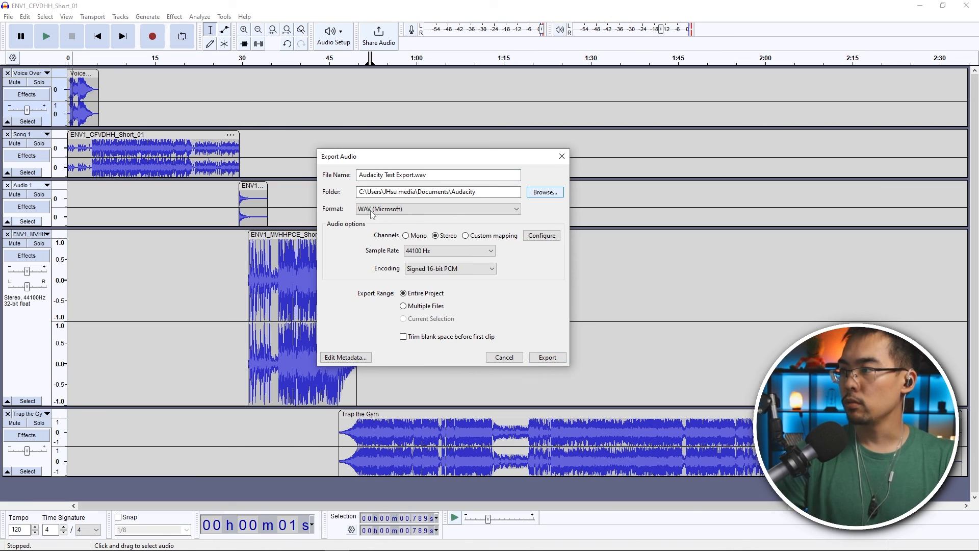
pyautogui.click(538, 193)
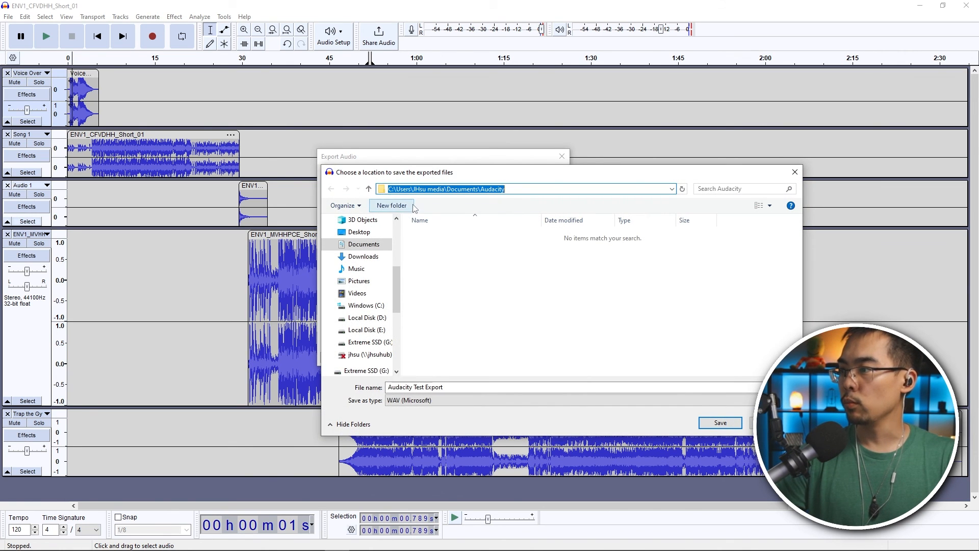
pyautogui.moveTo(396, 287)
pyautogui.mouseDown()
pyautogui.moveTo(398, 256)
pyautogui.moveTo(399, 299)
pyautogui.moveTo(399, 233)
pyautogui.moveTo(399, 298)
pyautogui.moveTo(399, 286)
pyautogui.mouseUp()
pyautogui.click(371, 294)
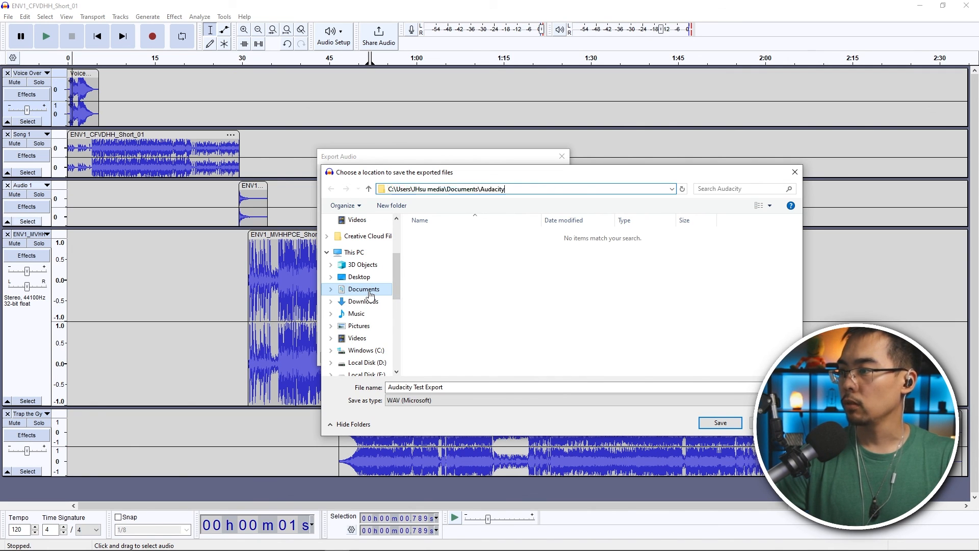
pyautogui.doubleClick(445, 268)
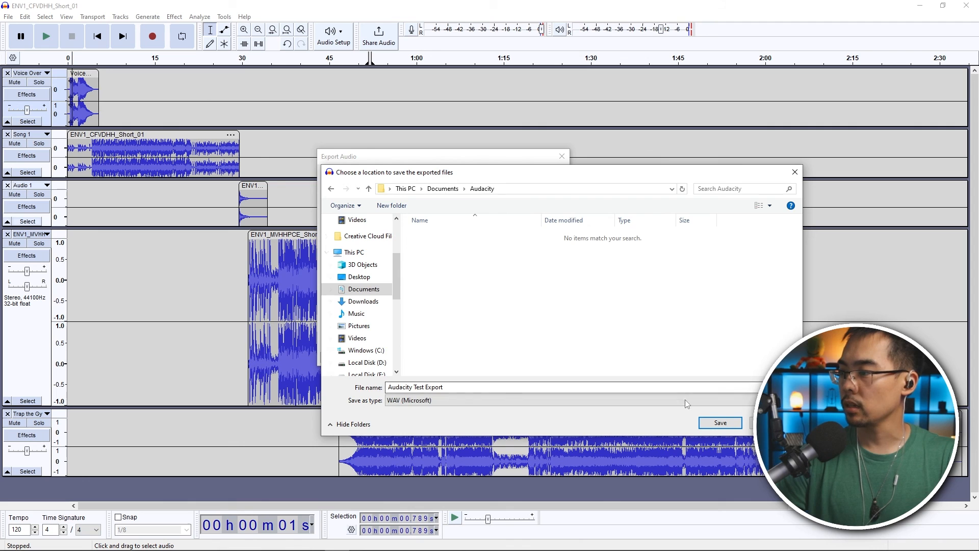
pyautogui.click(719, 422)
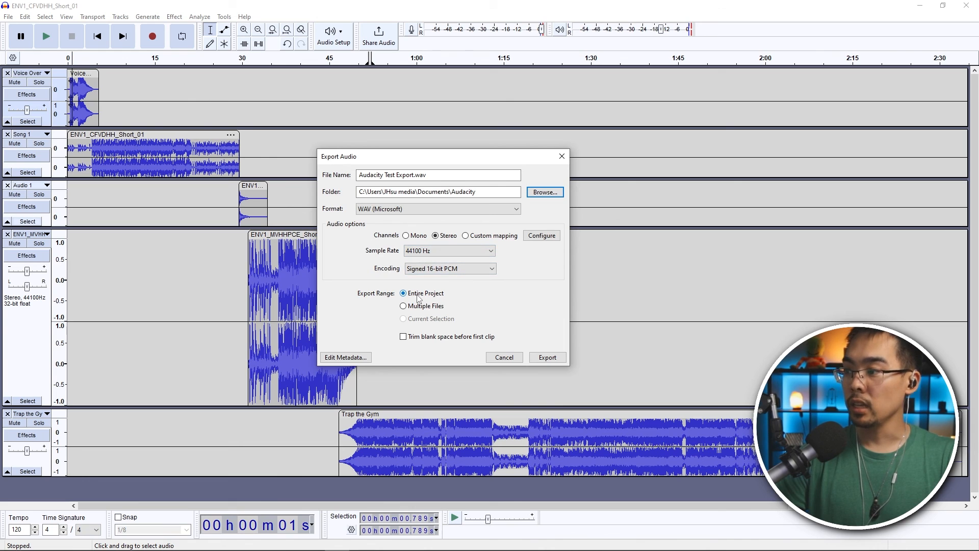
pyautogui.click(563, 357)
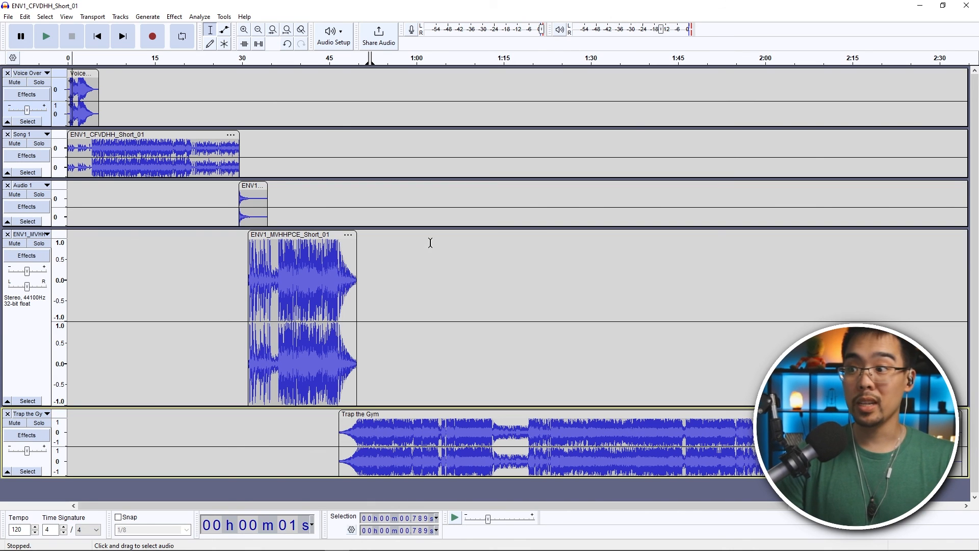
# Step: Switch to File Explorer and open the exported Audacity Test Export file from the Audacity folder in Documents
pyautogui.press('super+e')
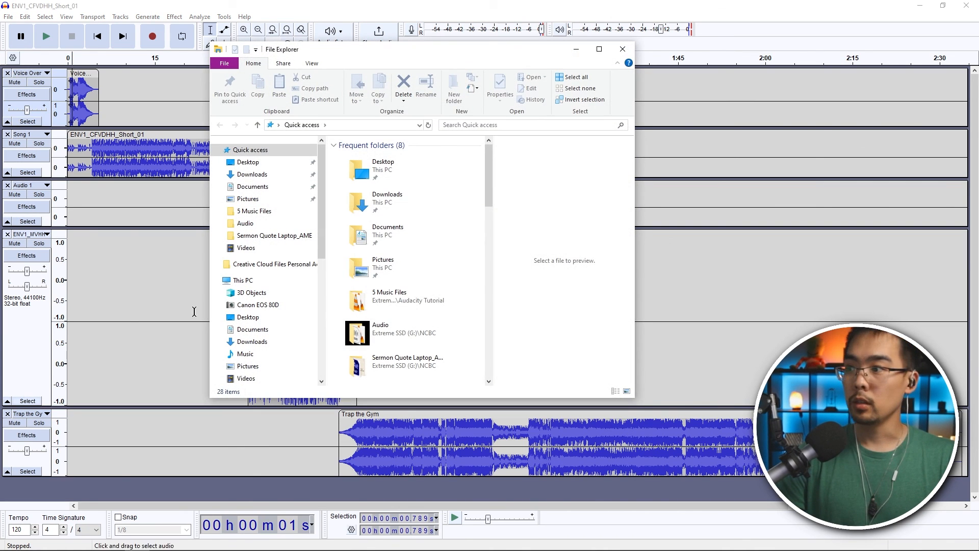
pyautogui.doubleClick(406, 240)
pyautogui.doubleClick(369, 191)
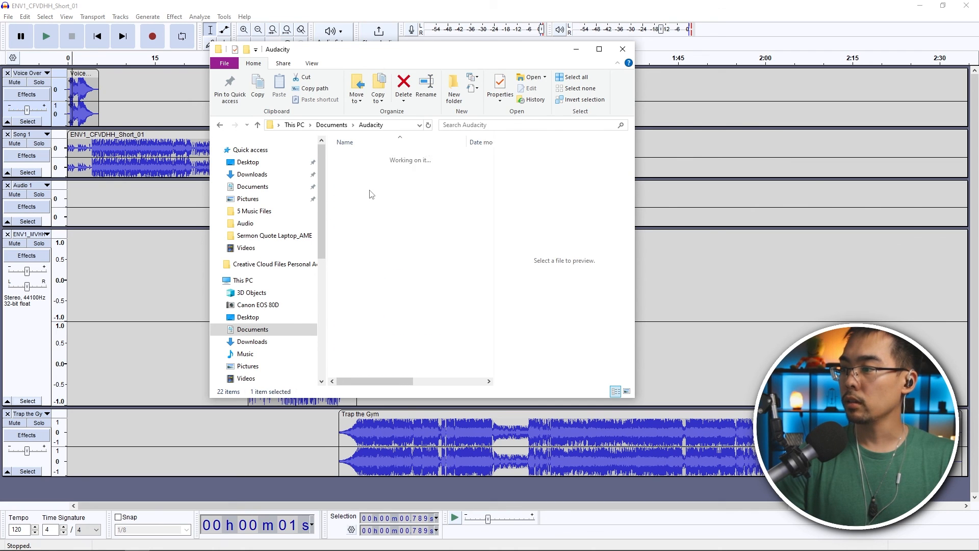
pyautogui.click(359, 157)
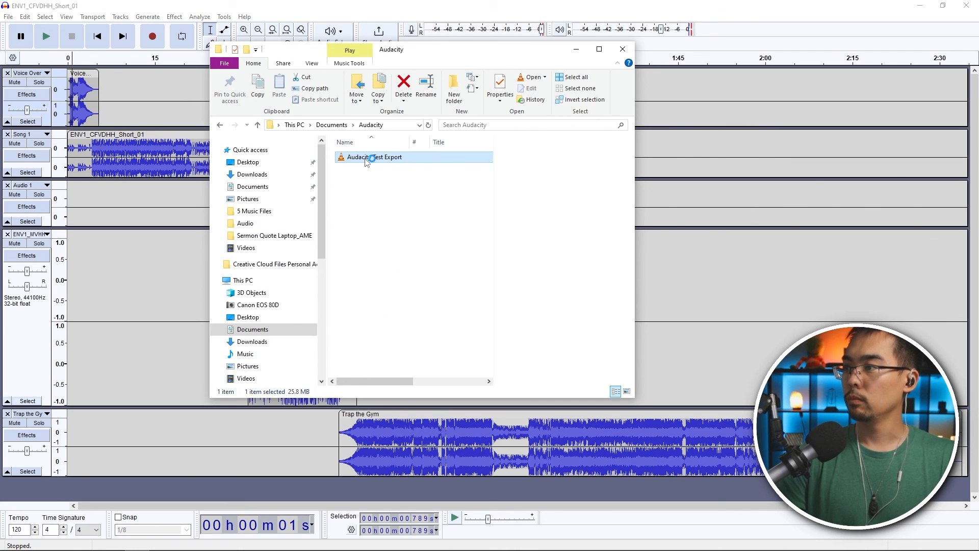
# Step: Bring the VLC media player window into view, listen to the start of the exported mix, and close the player
pyautogui.moveTo(459, 550); pyautogui.dragTo(508, 61)
pyautogui.moveTo(16, 52); pyautogui.dragTo(576, 288)
pyautogui.moveTo(807, 296); pyautogui.dragTo(580, 124)
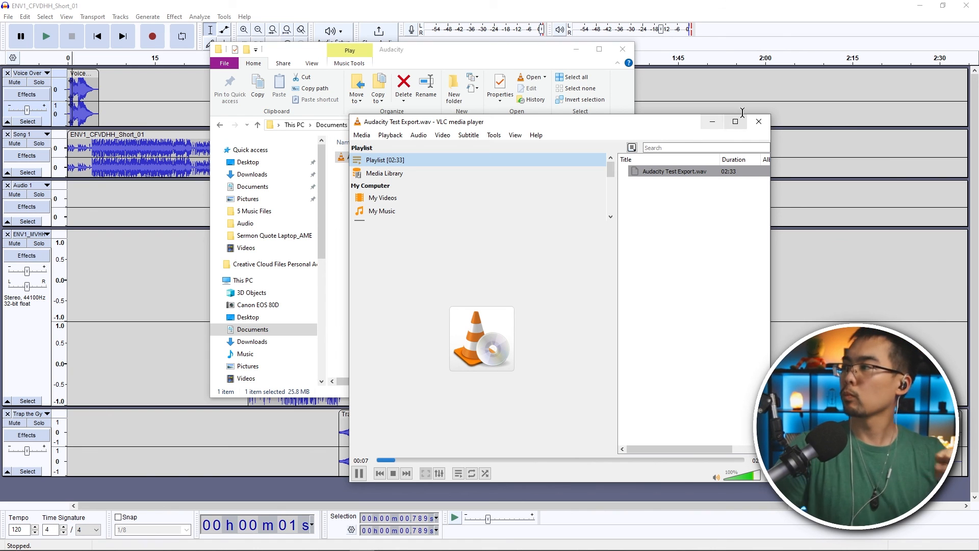
pyautogui.click(526, 219)
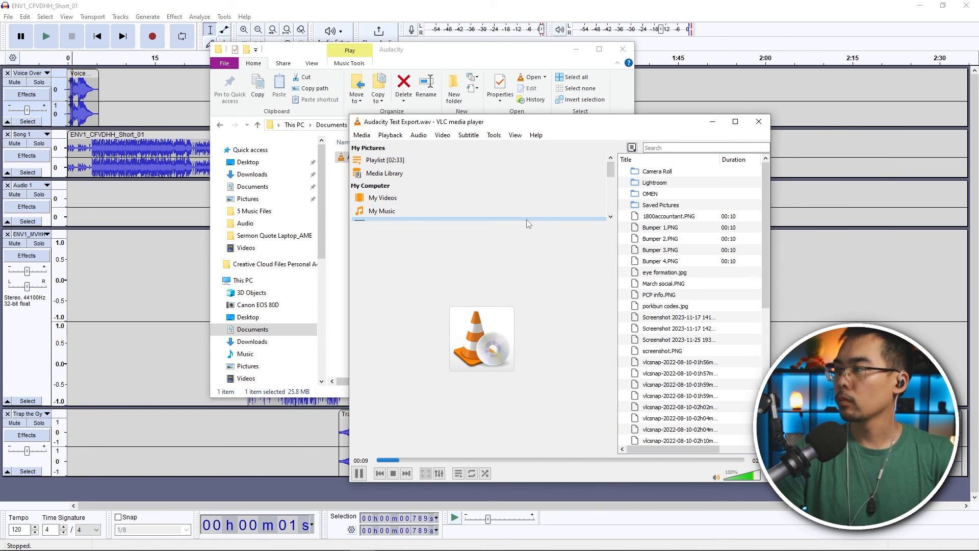
pyautogui.click(759, 121)
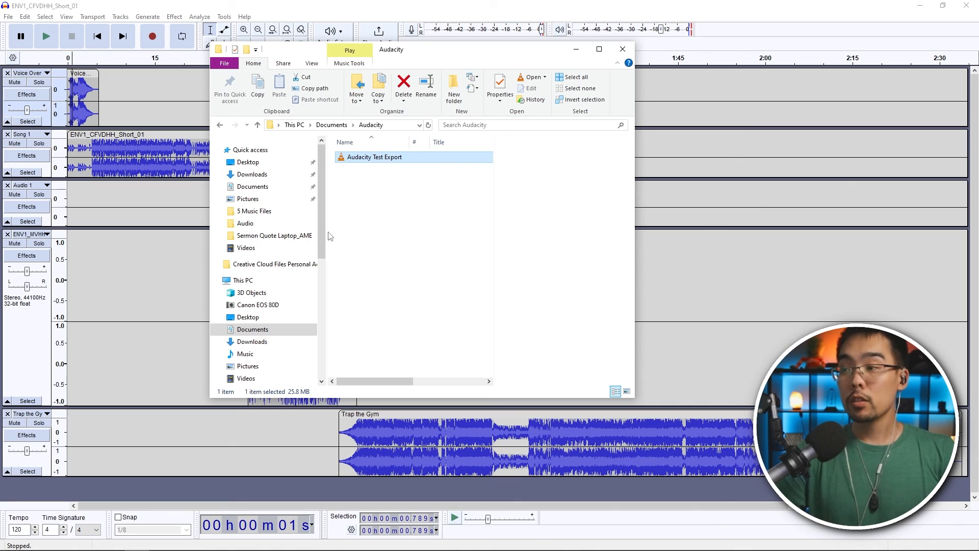